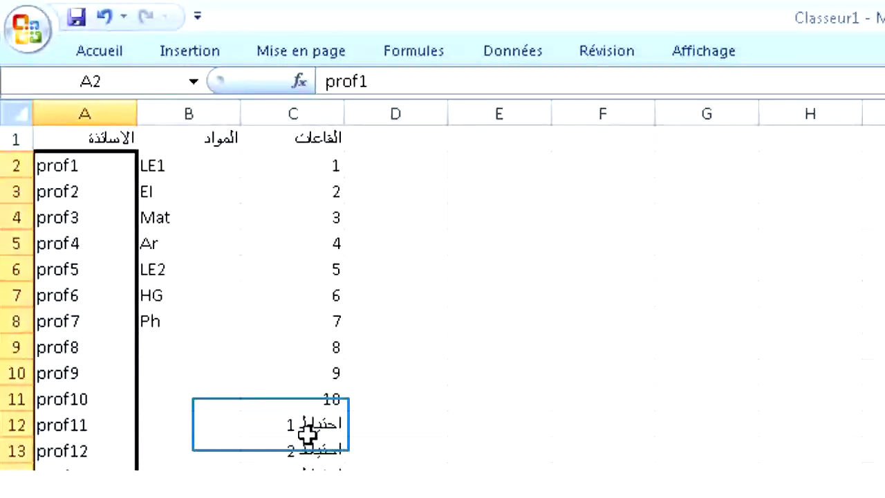
Review the reserve-room entries in cells C12:C15 of the rooms column
left_click_drag(272, 425, 271, 452)
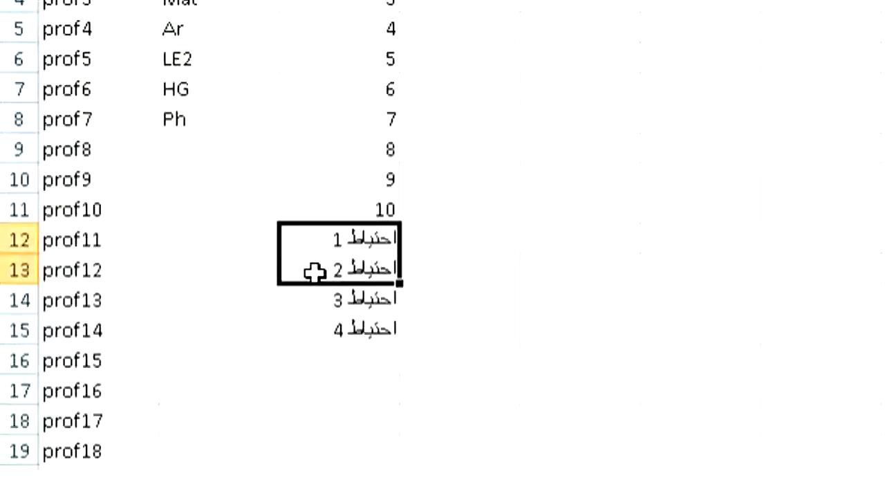
mouse_move(314, 272)
left_mouse_down()
mouse_move(317, 257)
mouse_move(327, 311)
mouse_move(315, 261)
left_mouse_up()
left_click_drag(491, 301, 506, 394)
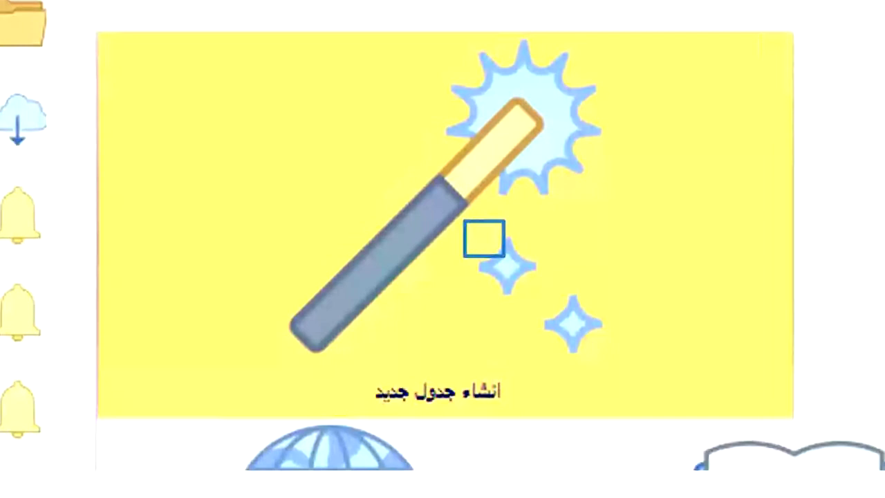
In aSc Timetables, start a new timetable and enter exam as the school name
left_click(504, 254)
type("ex")
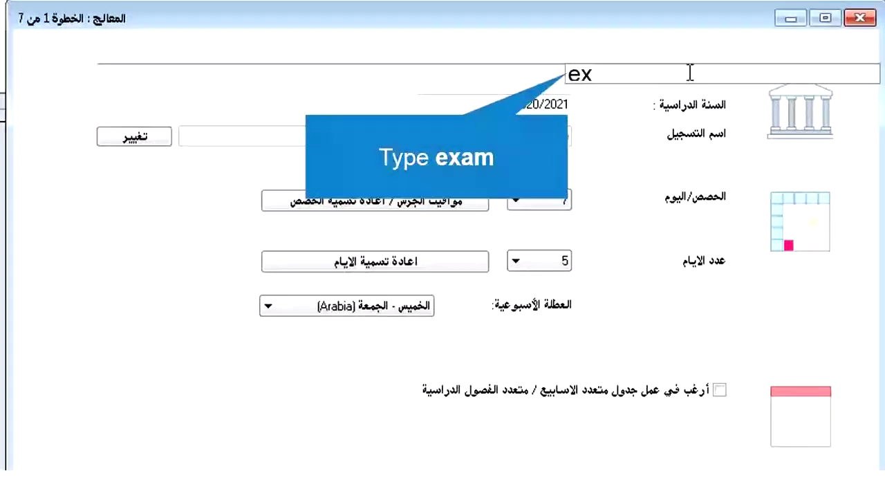
type("am")
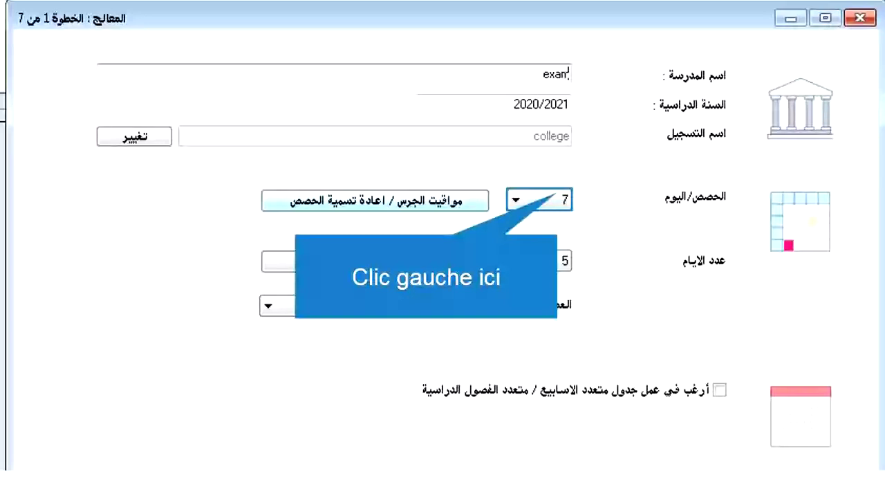
Set the periods per day to 2 and the number of school days to 4, accepting the day-count change
left_click(563, 201)
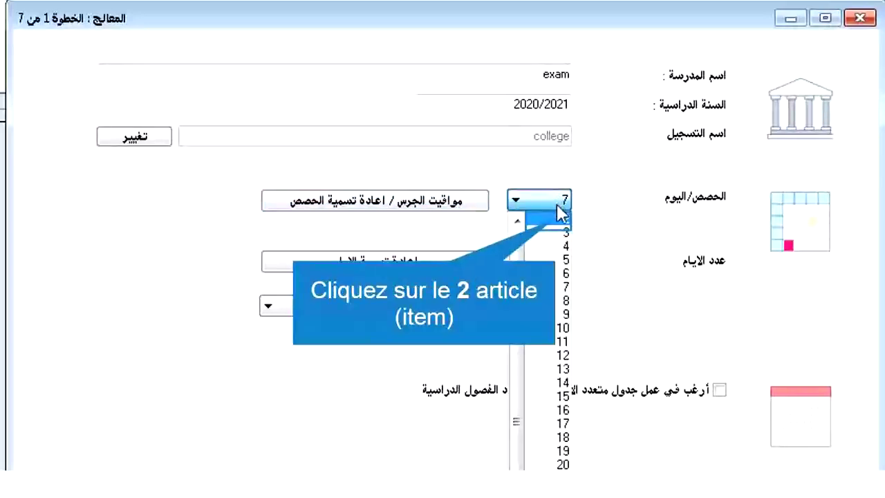
left_click(561, 222)
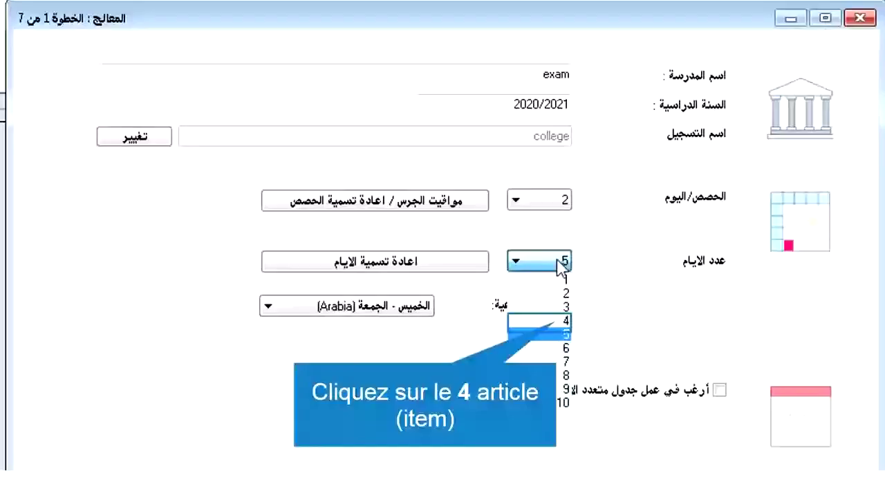
left_click(563, 317)
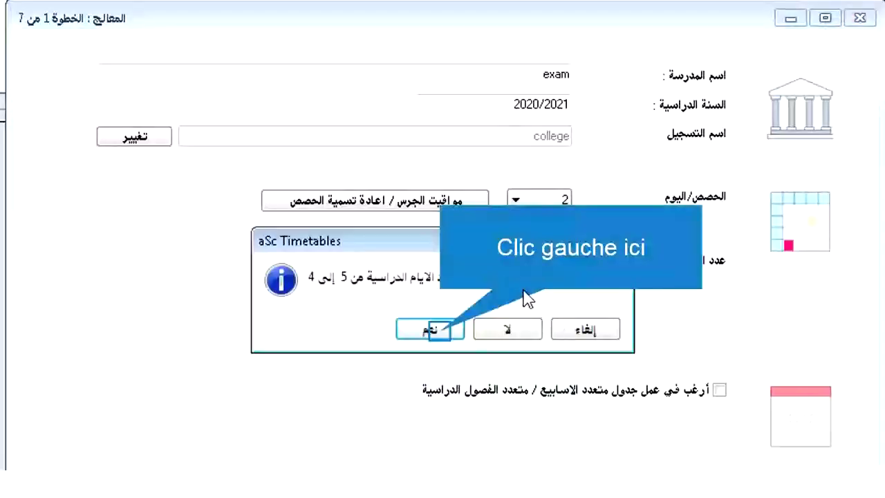
left_click(437, 326)
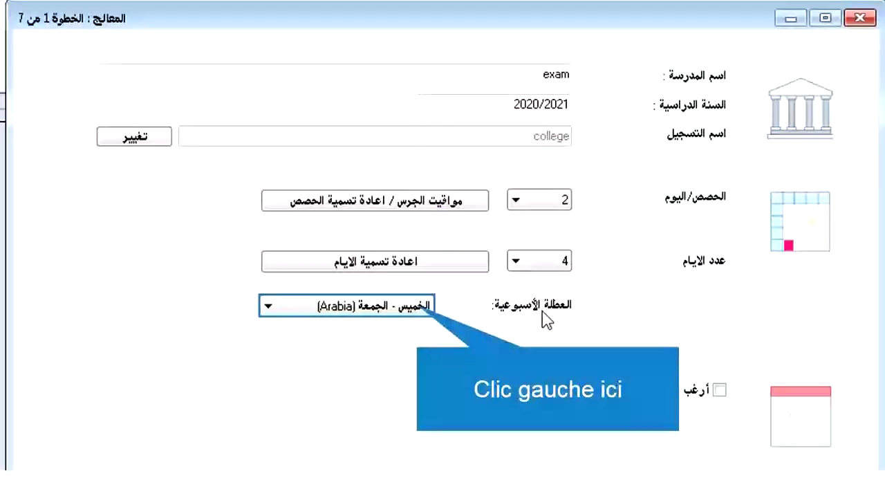
Set the weekend to Saturday–Sunday (السبت - الأحد), then open the day-naming list and accept its day names
left_click(419, 308)
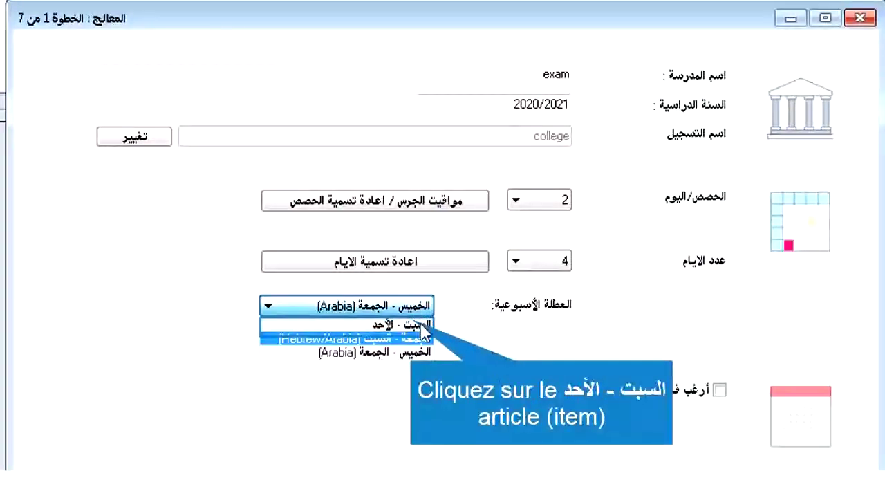
left_click(421, 325)
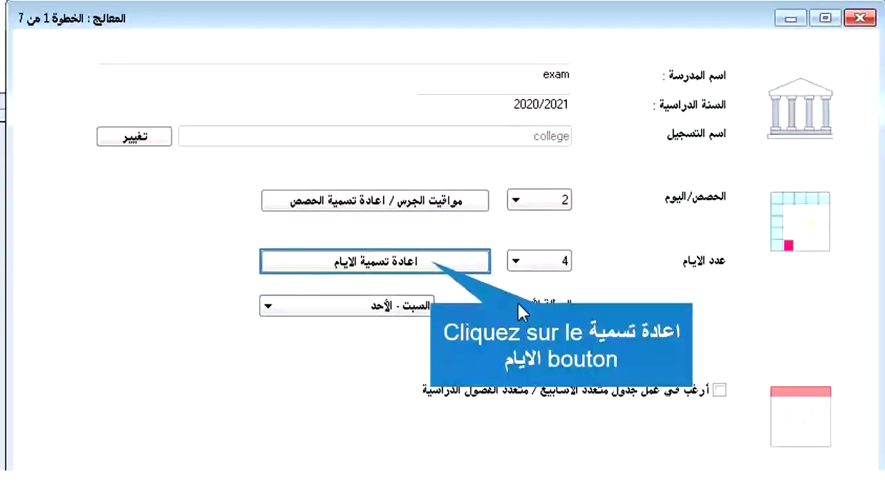
left_click(432, 264)
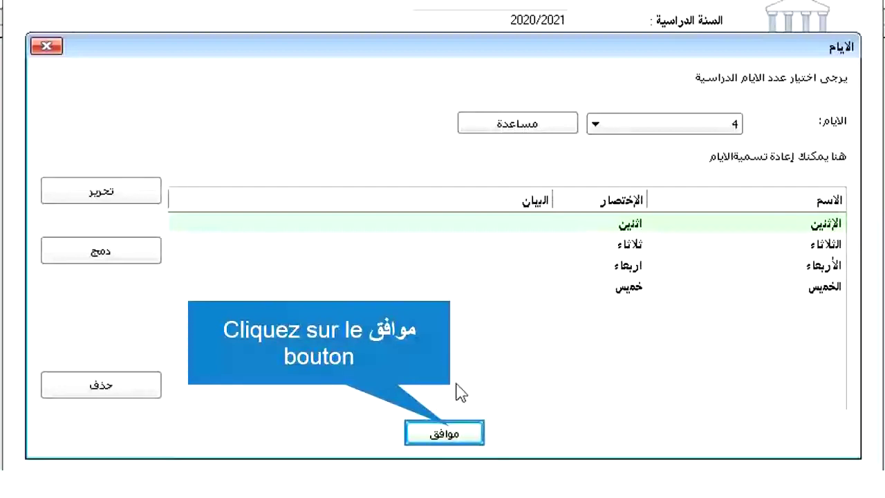
left_click(446, 434)
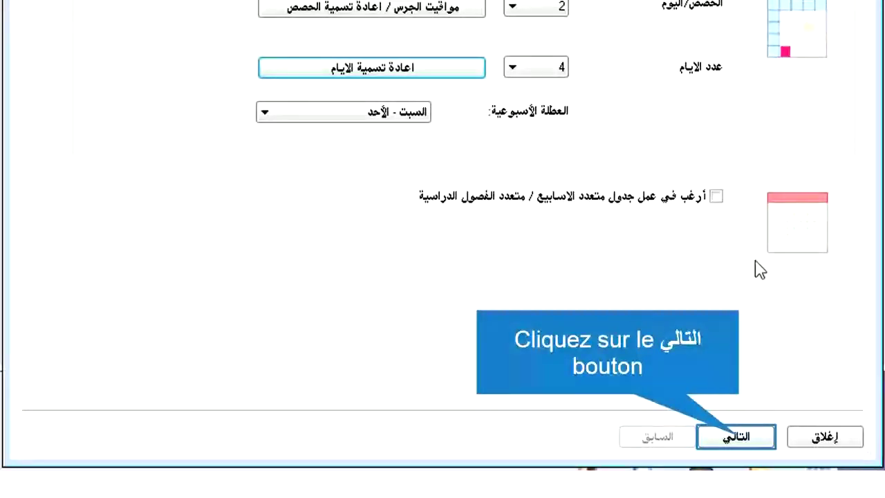
Advance past the school settings and look through the school-needs questionnaire, continuing to the subjects page without answering it
left_click(744, 439)
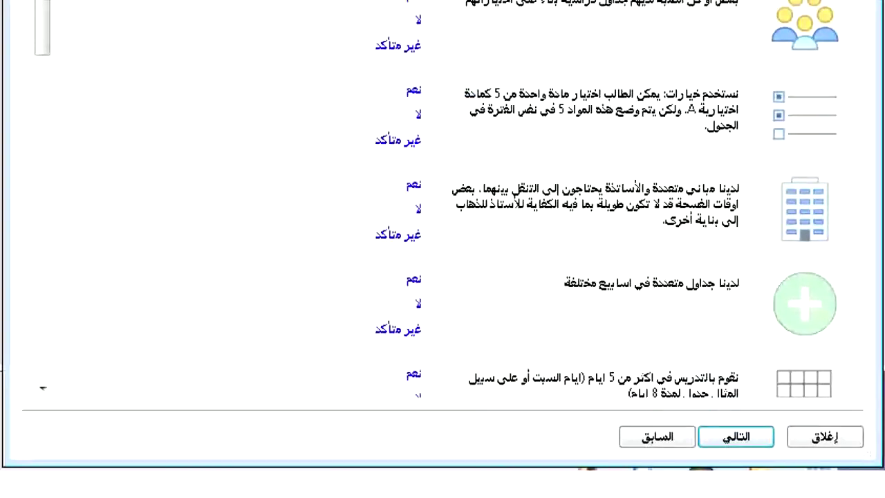
scroll(478, 213, "down", 10)
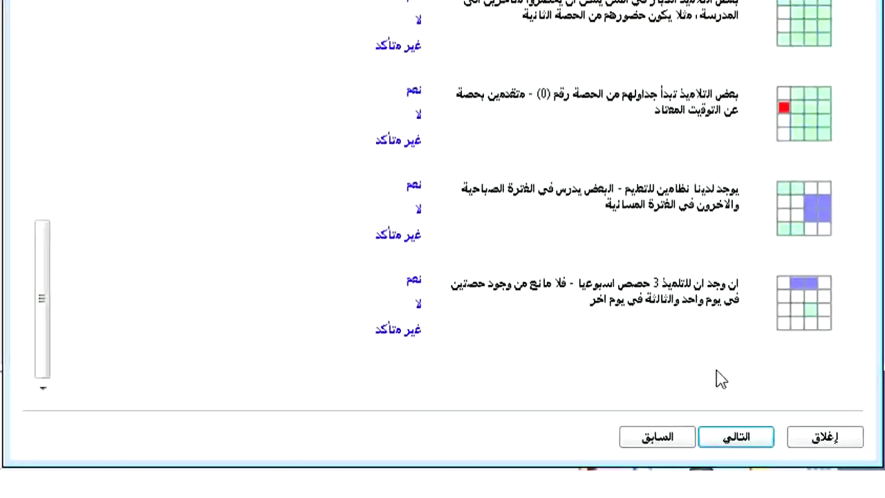
left_click(740, 440)
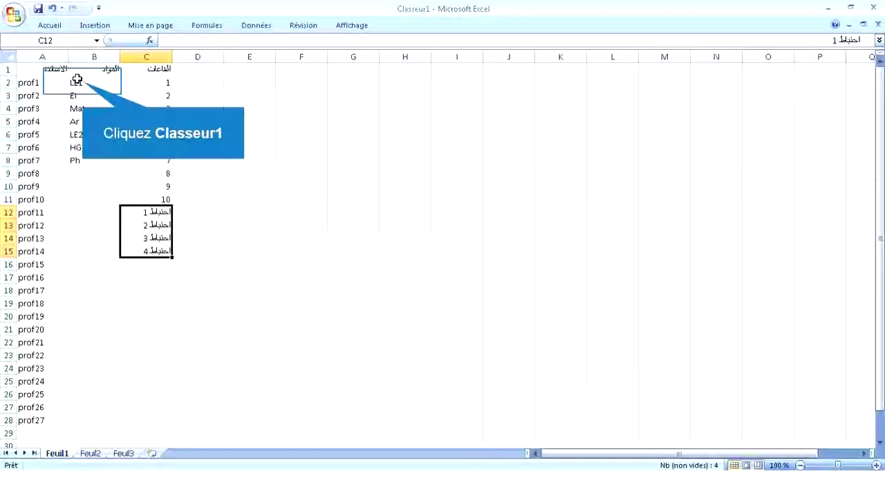
Switch to the Excel workbook Classeur1 and copy the subject names LE1 to Ph in cells B2:B8
left_click_drag(78, 82, 76, 161)
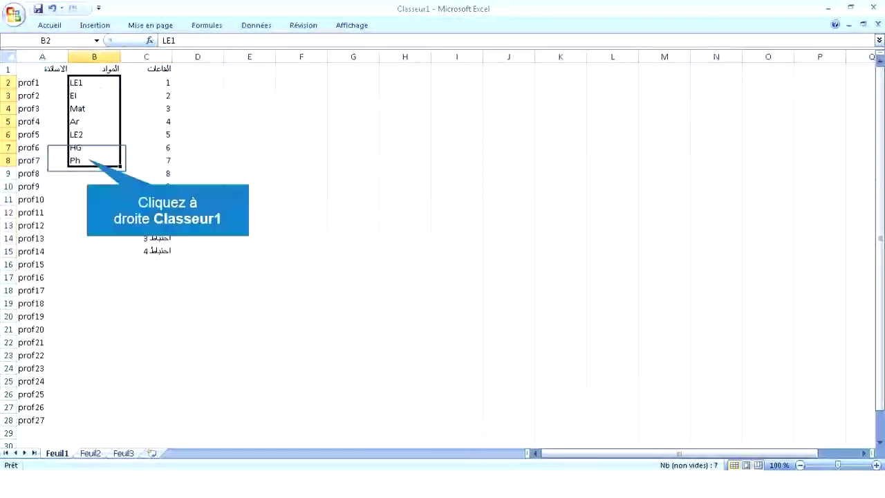
right_click(88, 161)
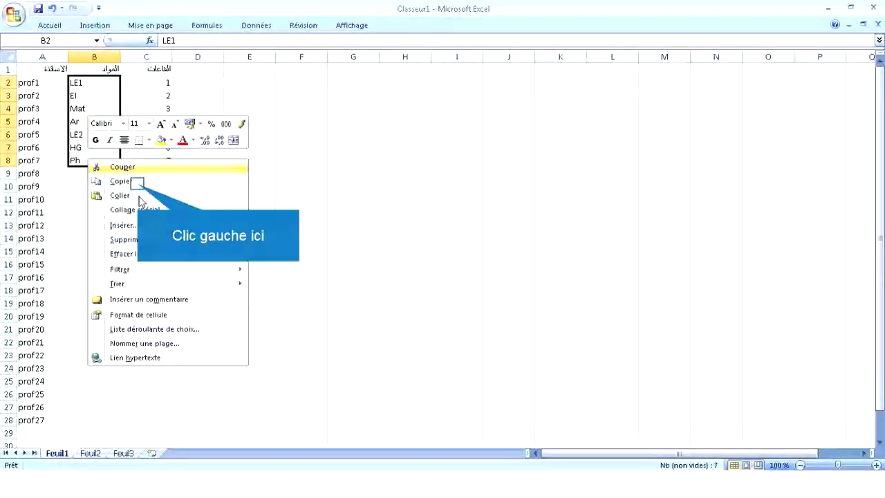
left_click(138, 184)
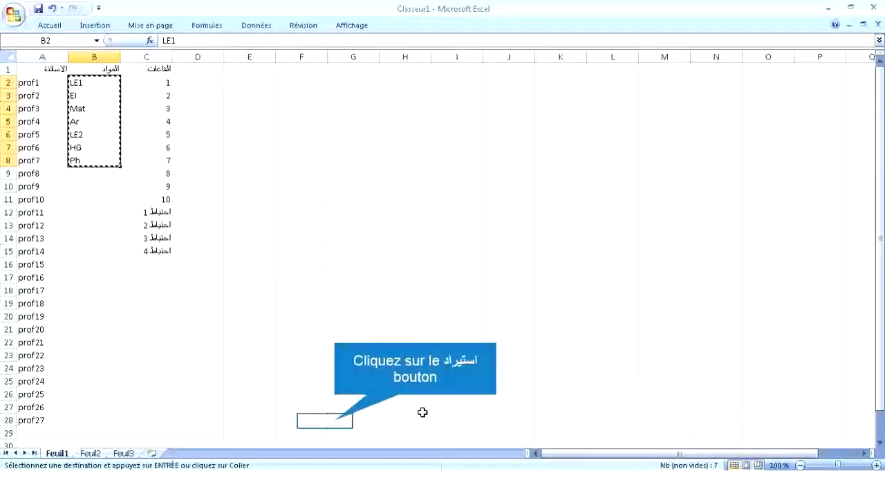
Import the copied subjects into the aSc Timetables wizard with their column assigned as name (الإسم), and continue past the subjects page
left_click(336, 424)
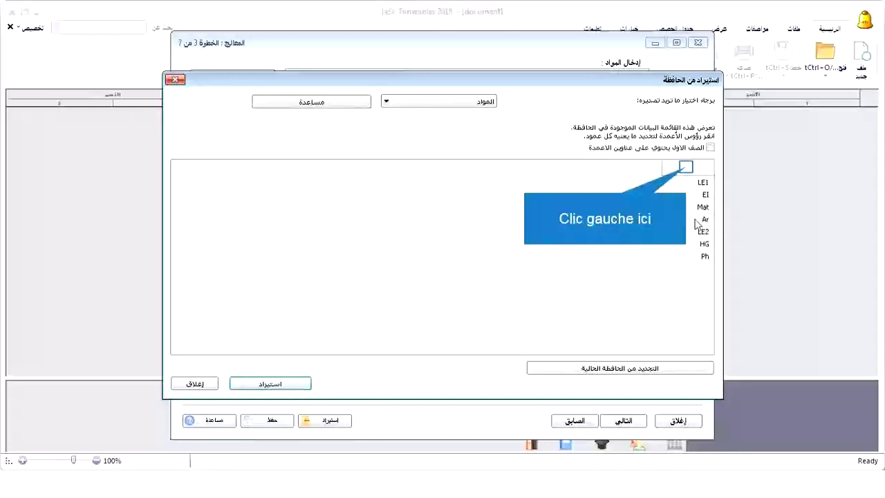
left_click(685, 168)
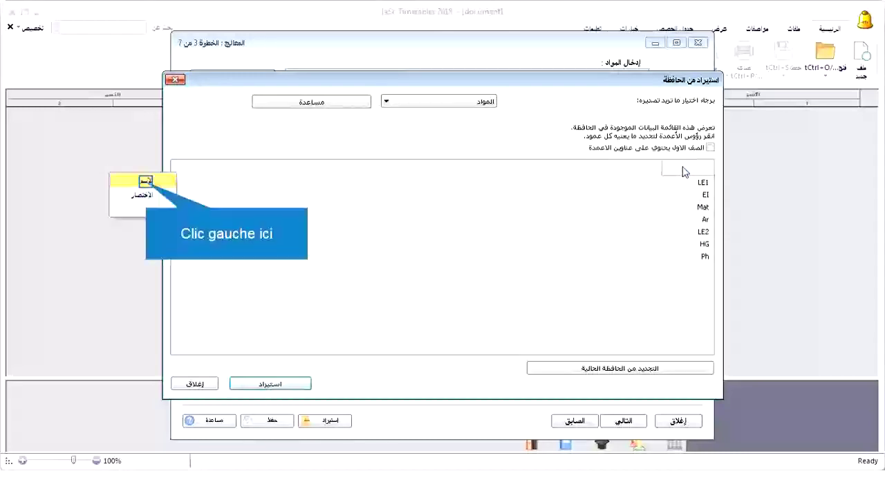
left_click(145, 181)
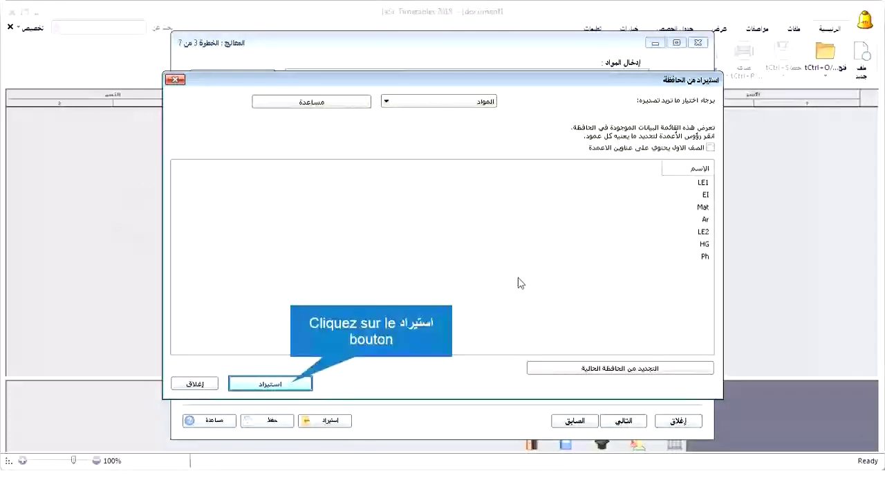
left_click(292, 385)
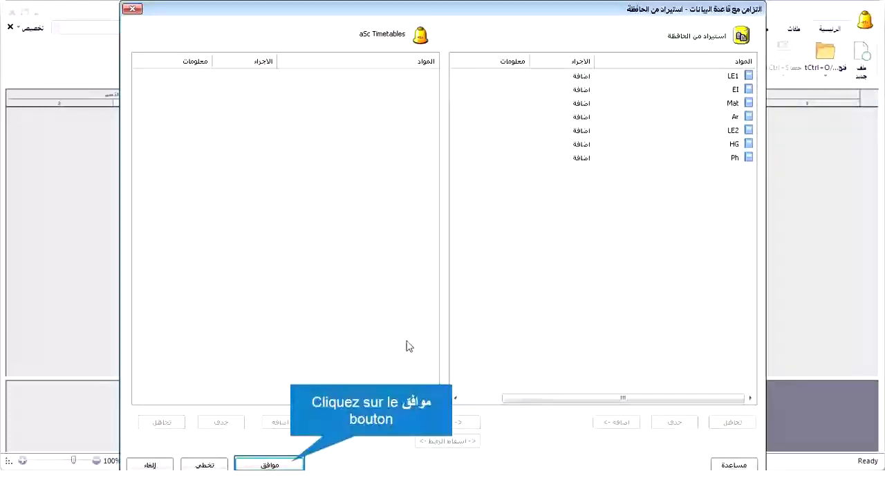
left_click(291, 465)
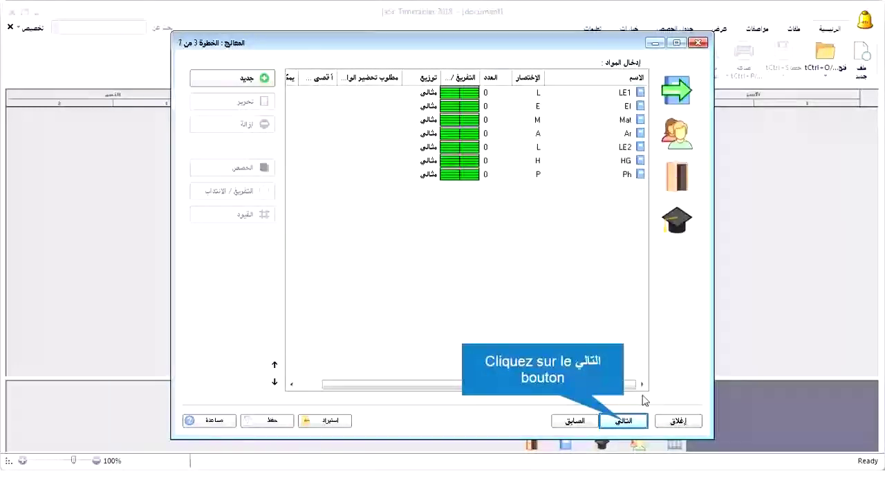
left_click(628, 419)
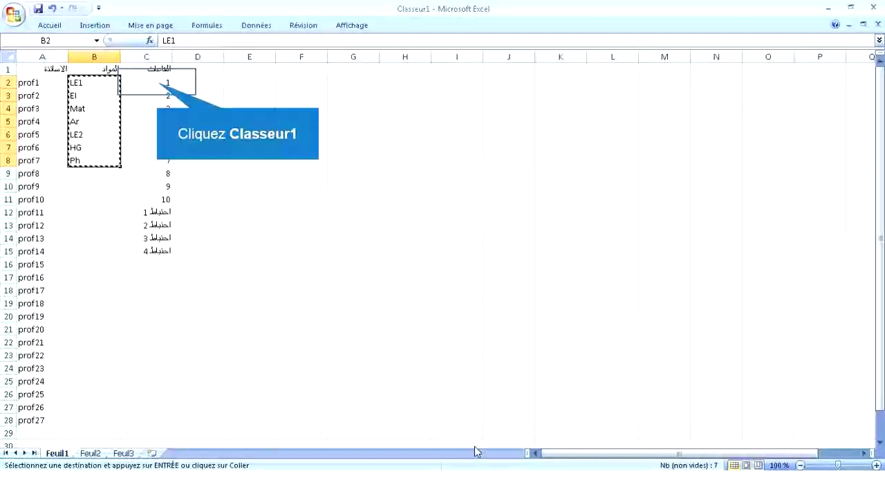
Copy the room list in C2:C15 of Classeur1, import it as classrooms with the column assigned as name (الإسم), and continue to the teachers page
left_click_drag(159, 83, 154, 250)
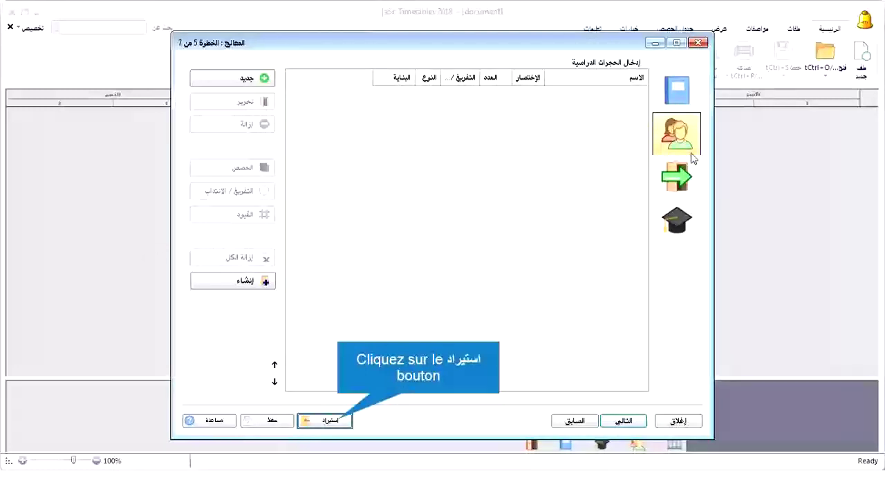
left_click(325, 420)
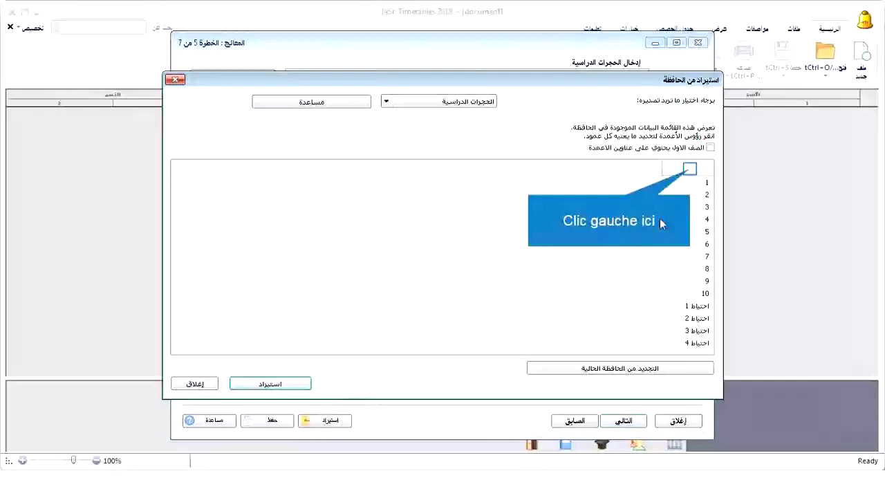
left_click(691, 176)
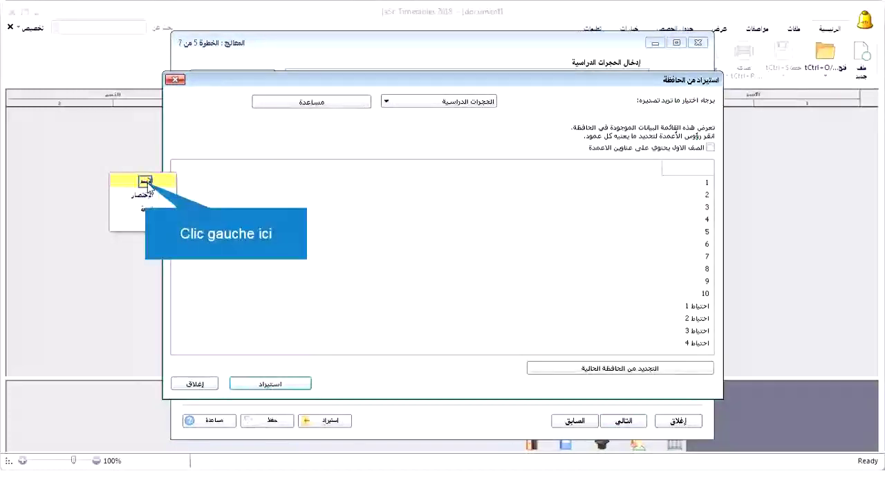
left_click(145, 181)
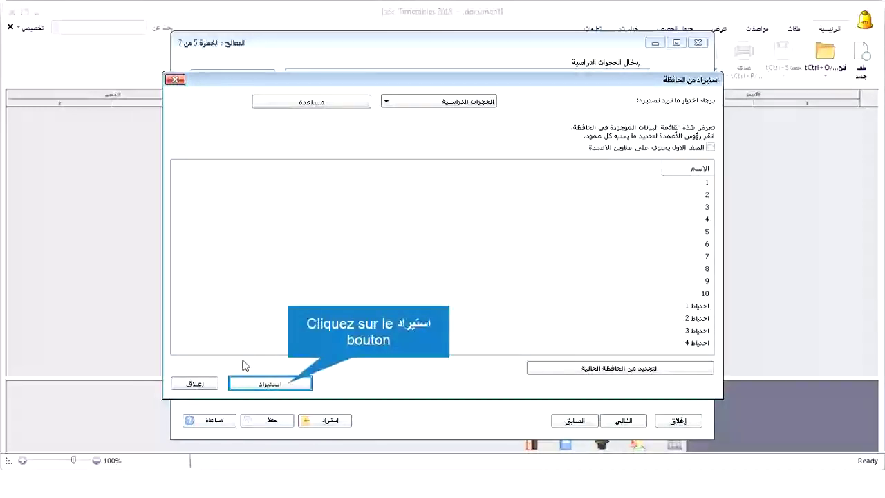
left_click(269, 383)
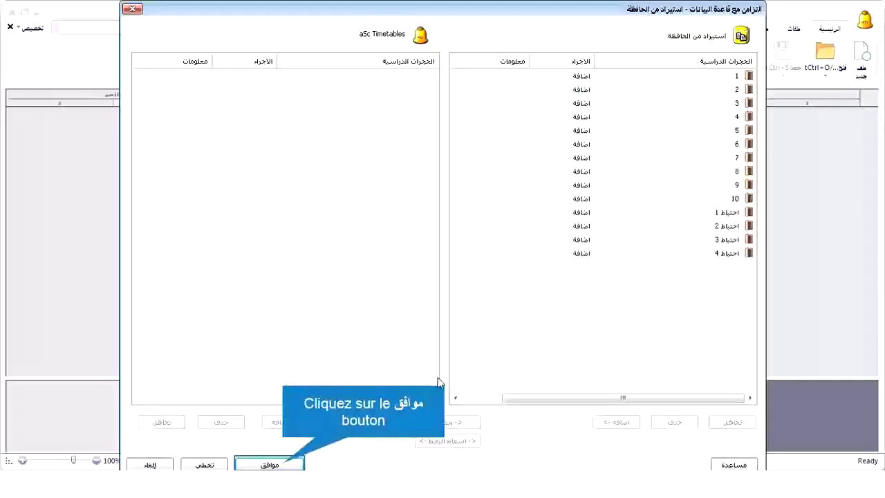
left_click(289, 461)
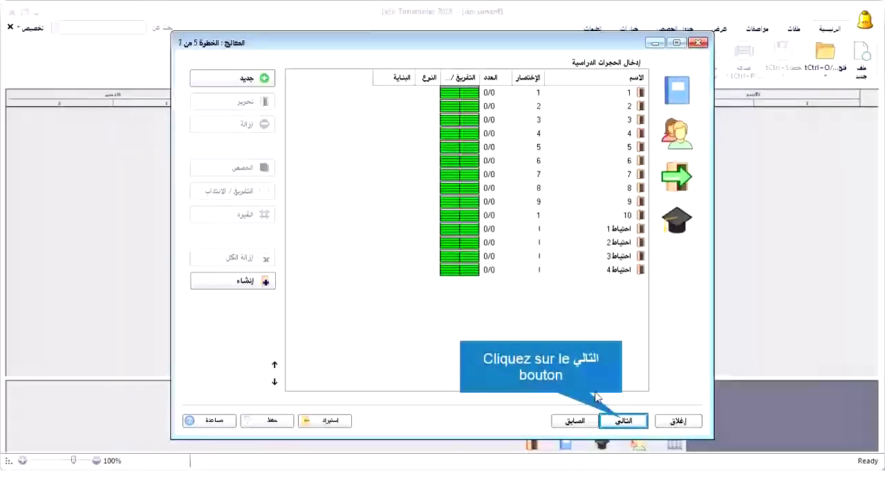
left_click(623, 420)
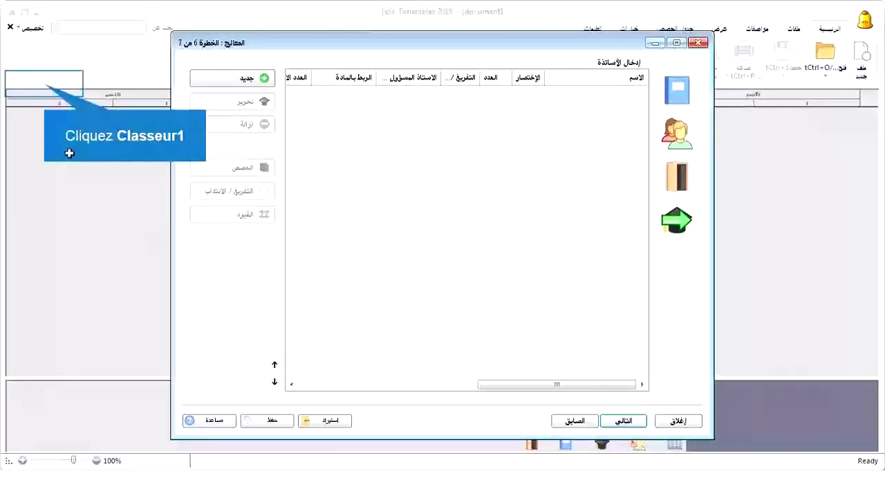
Copy the teacher list prof1 to prof27 in cells A2:A28 of Classeur1 and return to the aSc Timetables wizard
left_click_drag(43, 83, 41, 420)
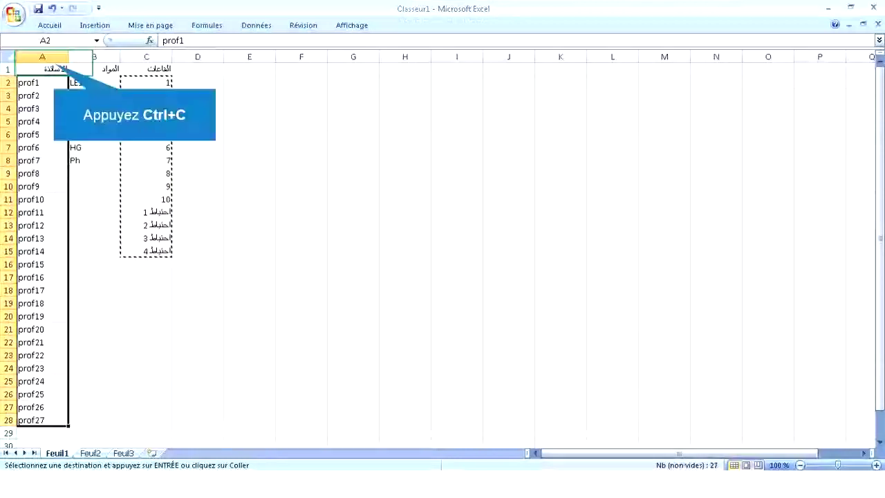
key("ctrl+c")
key("alt+Tab")
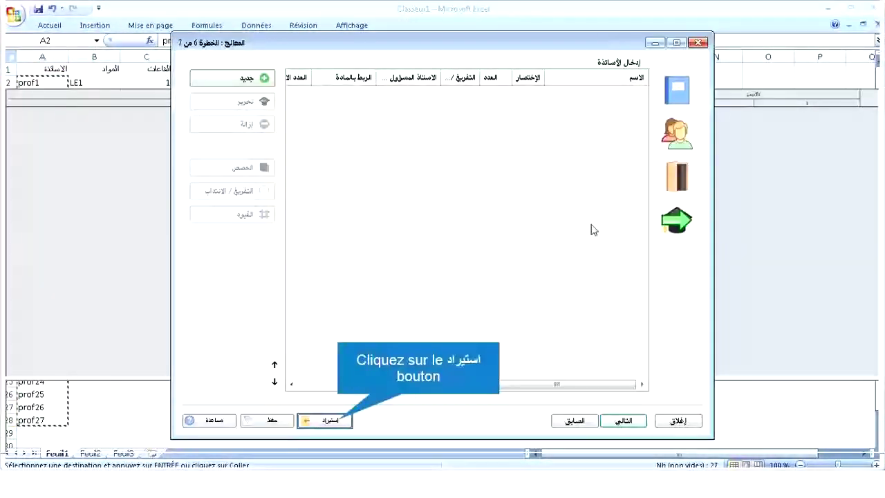
Import the copied teachers with their column assigned as name (الإسم), continue past the teachers page and finish the wizard
left_click(339, 420)
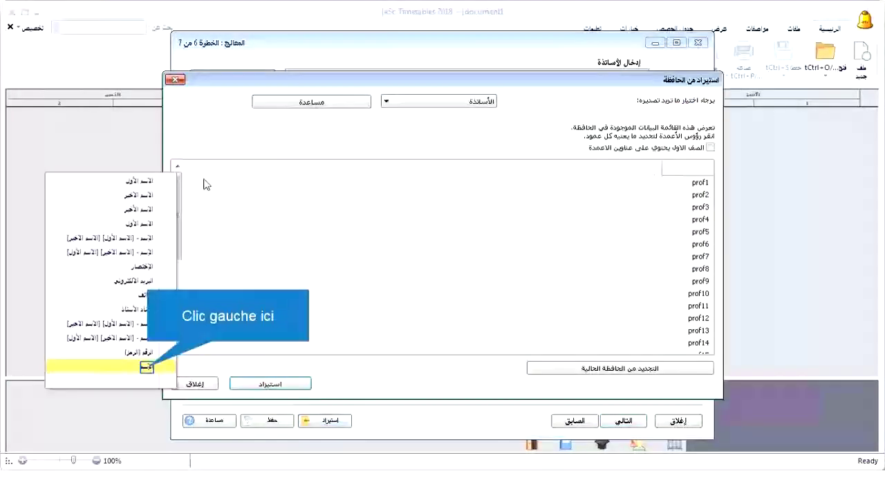
left_click(147, 367)
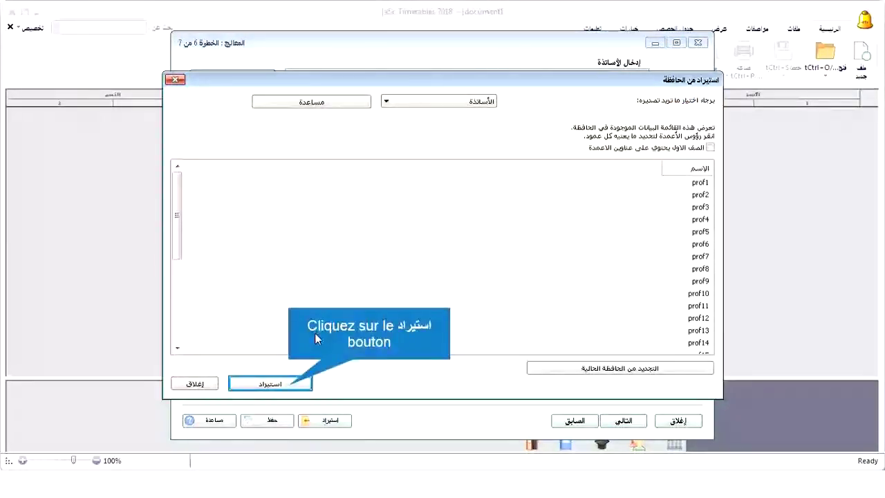
left_click(290, 389)
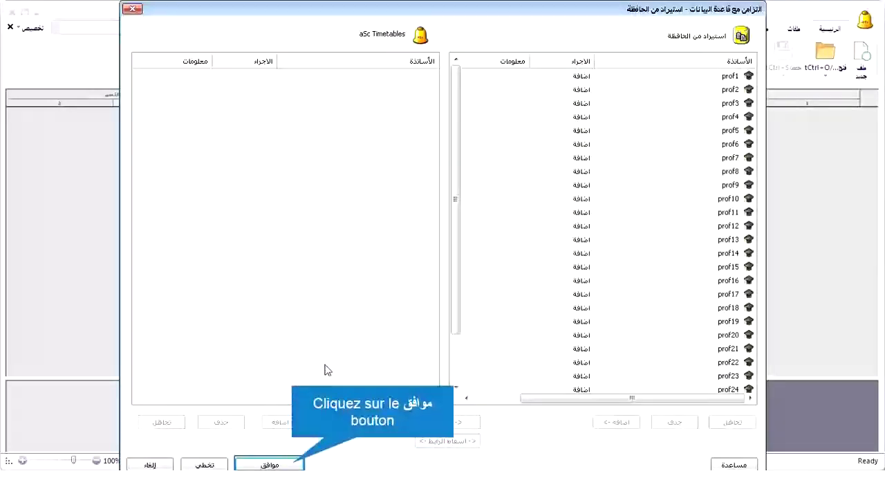
left_click(294, 464)
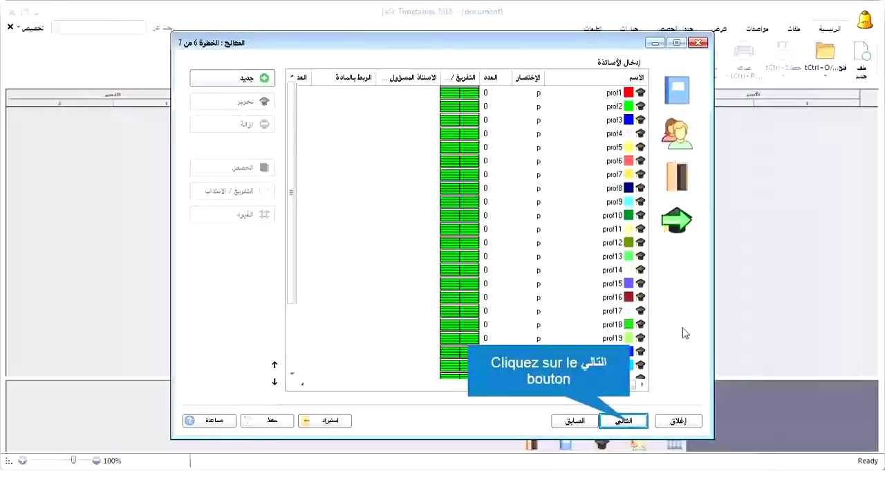
left_click(631, 421)
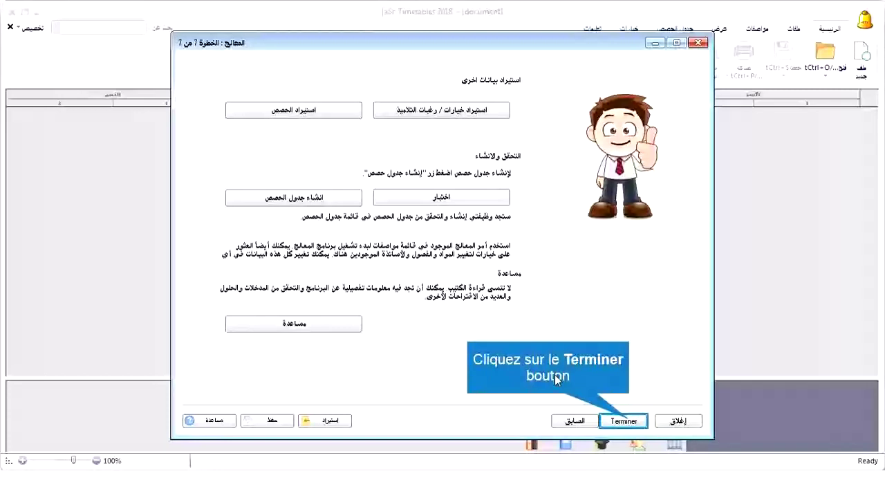
left_click(626, 421)
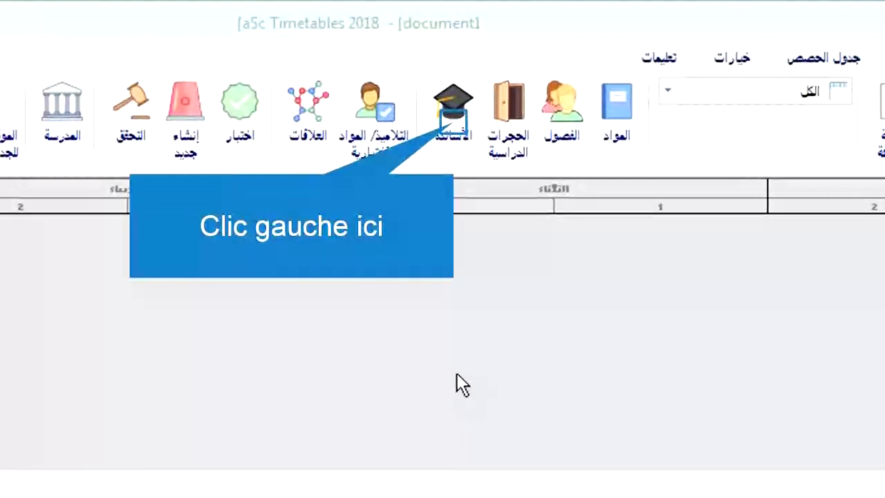
Start a new lesson for teacher prof1 with subject LE1 and no class (بدون فصل)
left_click(452, 124)
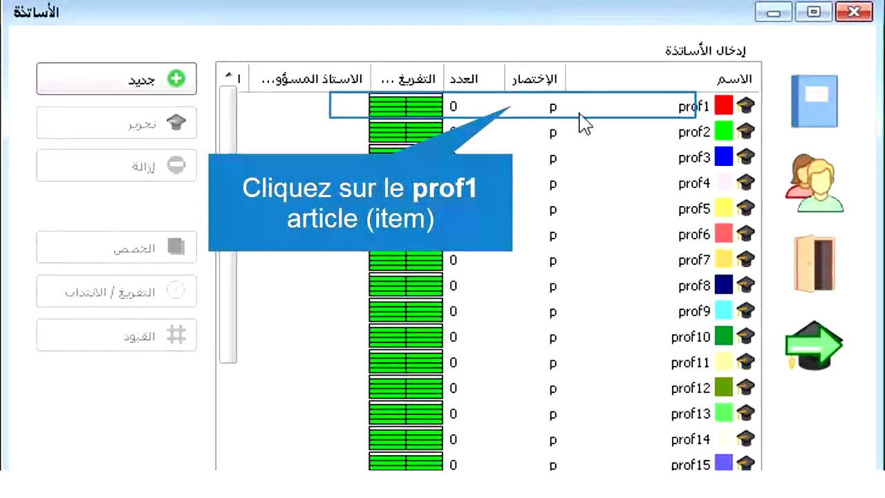
left_click(513, 113)
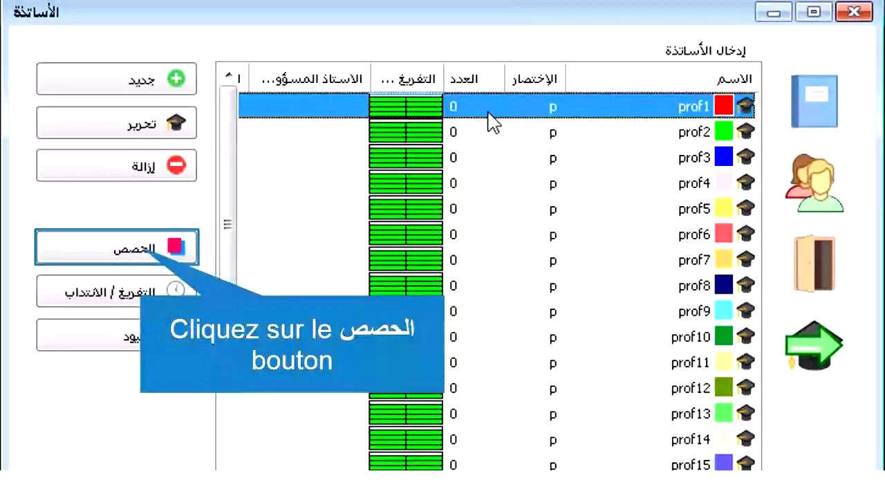
left_click(153, 257)
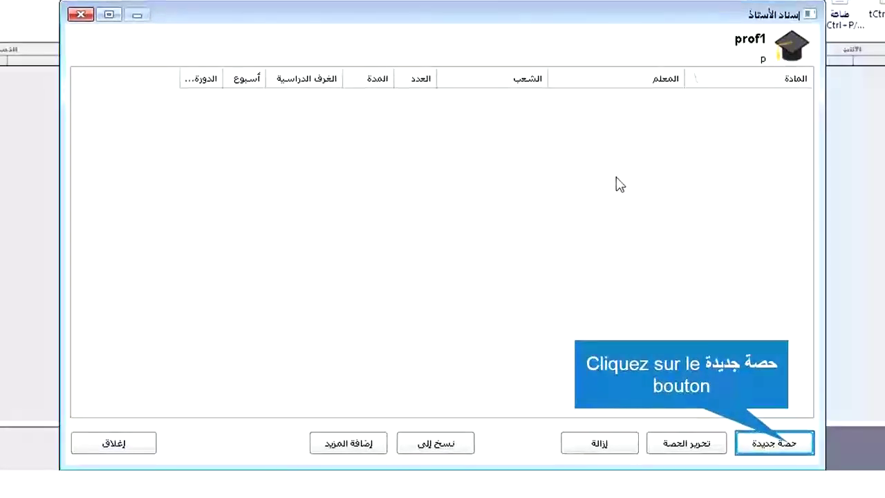
left_click(776, 442)
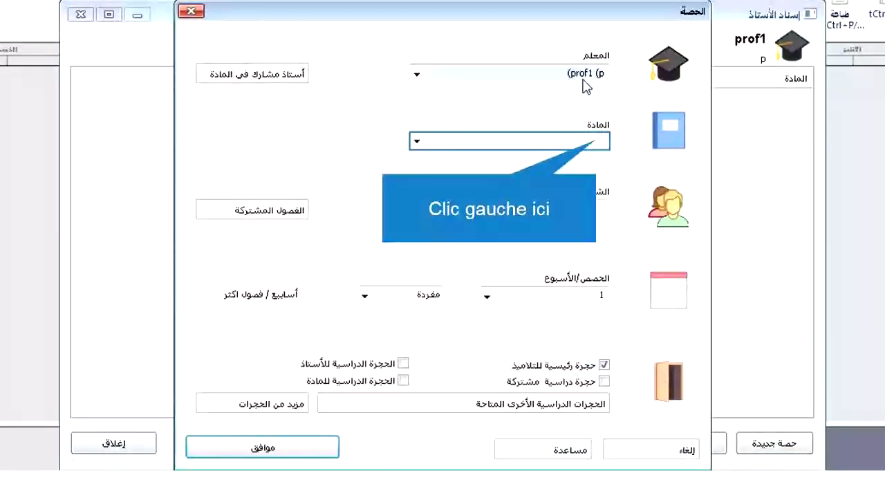
left_click(595, 140)
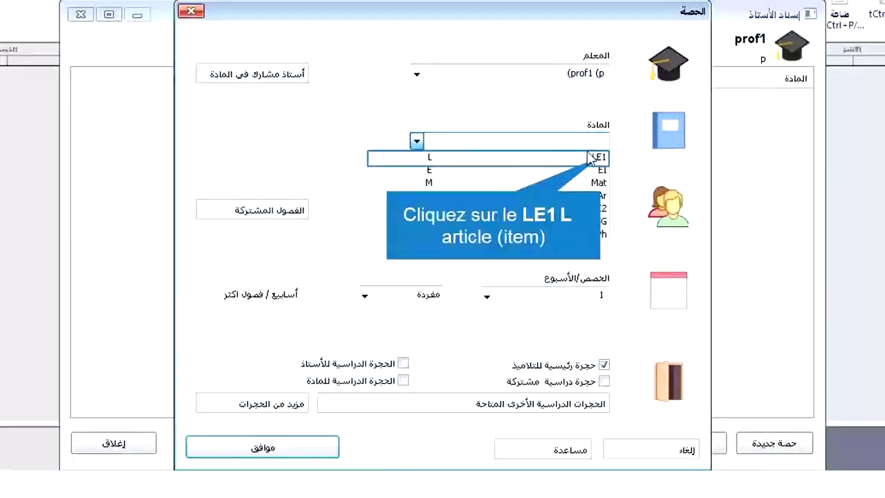
left_click(588, 158)
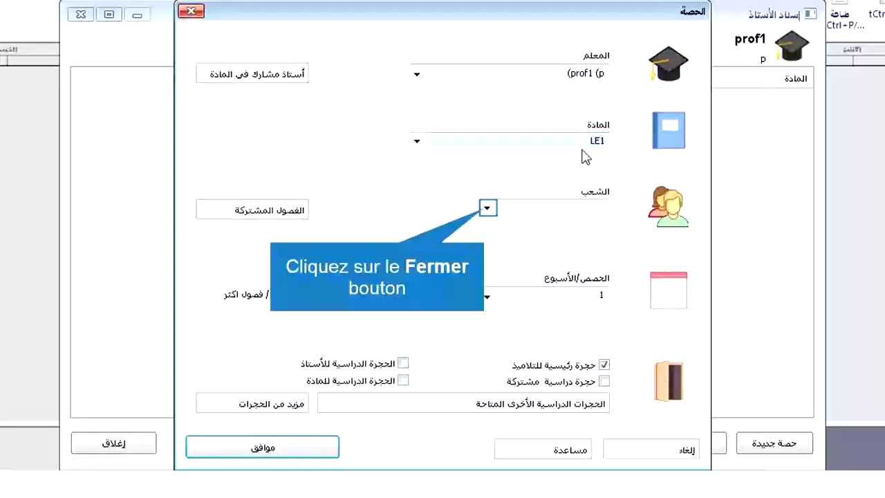
left_click(487, 210)
left_click(596, 224)
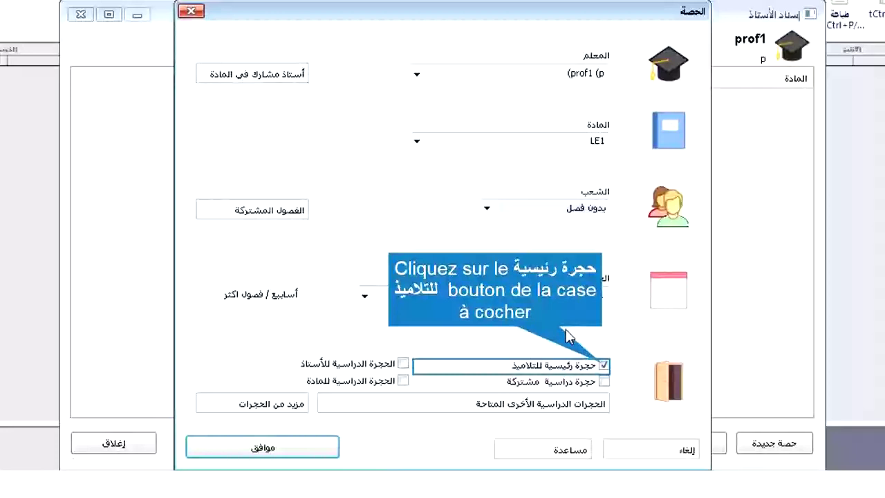
Disable the students' main classroom, allow only rooms 1 to 10 and احتياط 1 to 4 for the lesson, and save it without a class
left_click(603, 364)
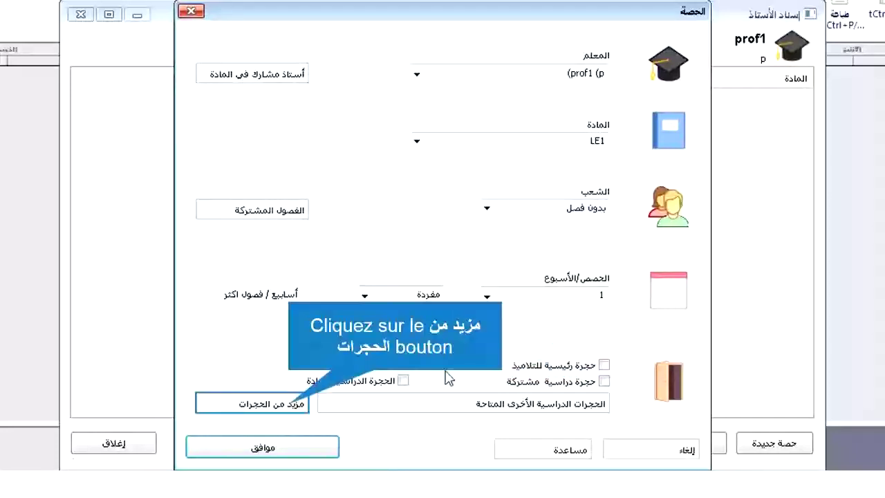
left_click(292, 408)
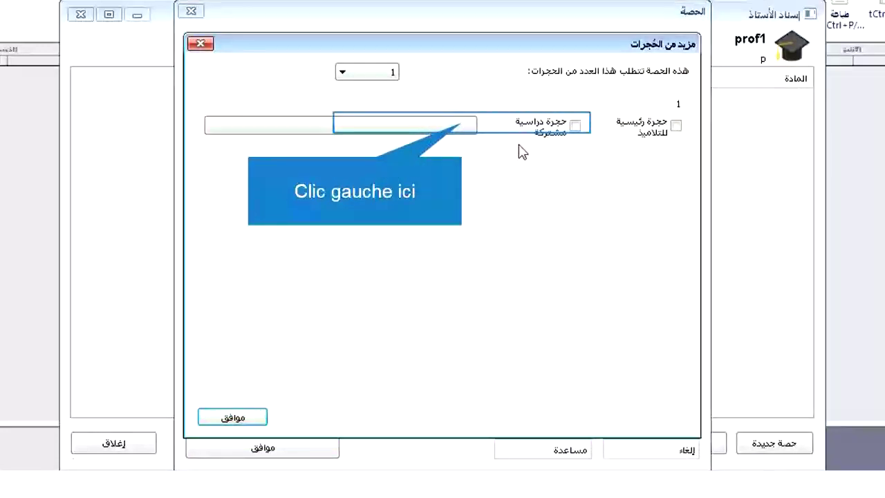
left_click(467, 131)
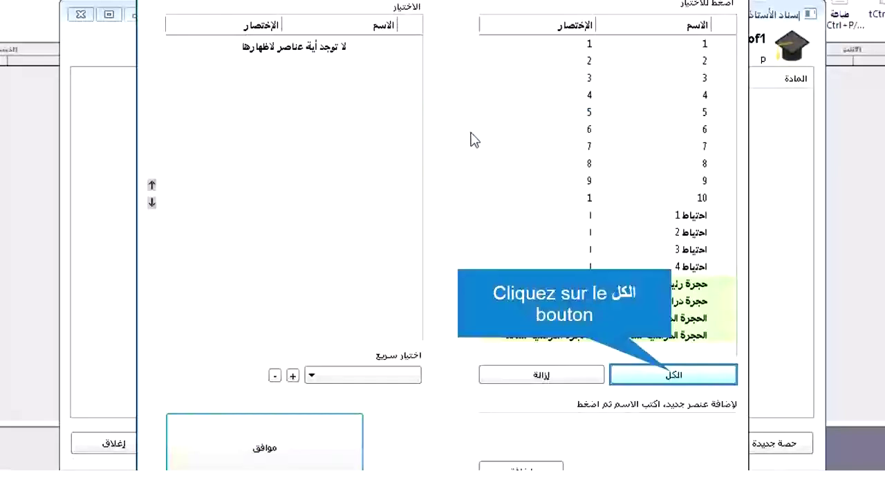
left_click(674, 375)
left_click(721, 335)
left_click(698, 317)
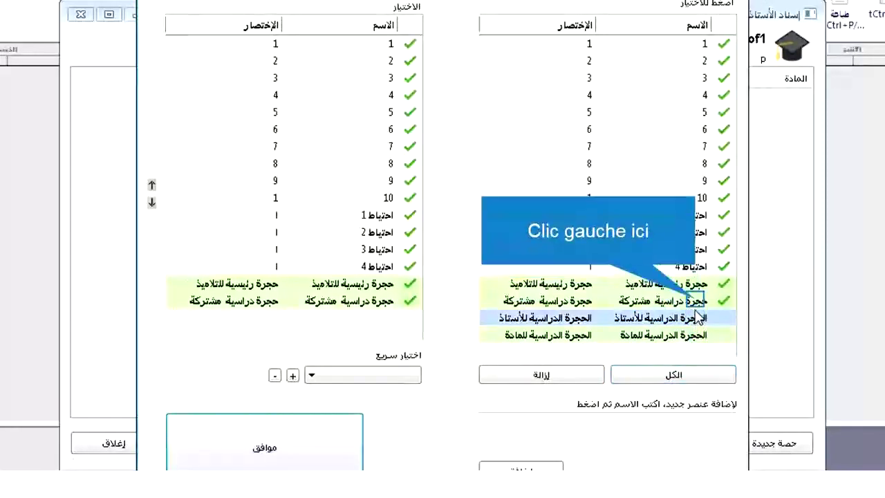
left_click(696, 301)
left_click(697, 285)
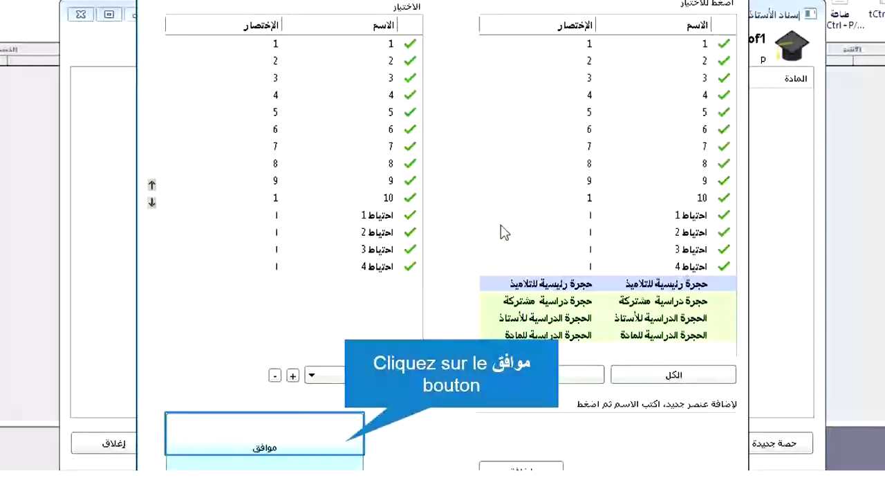
left_click(349, 450)
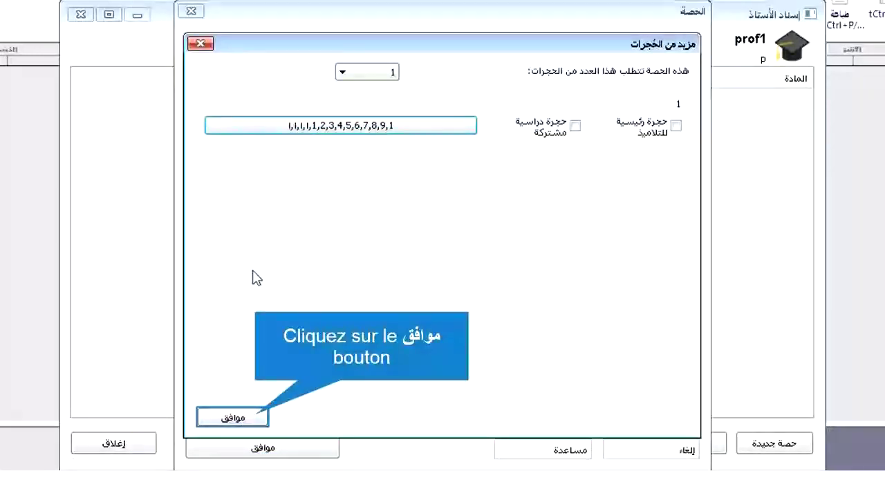
left_click(233, 418)
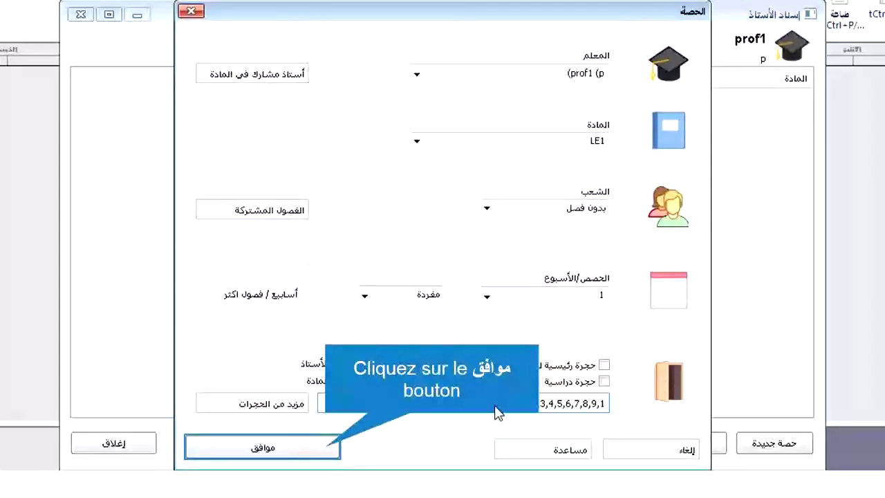
left_click(331, 450)
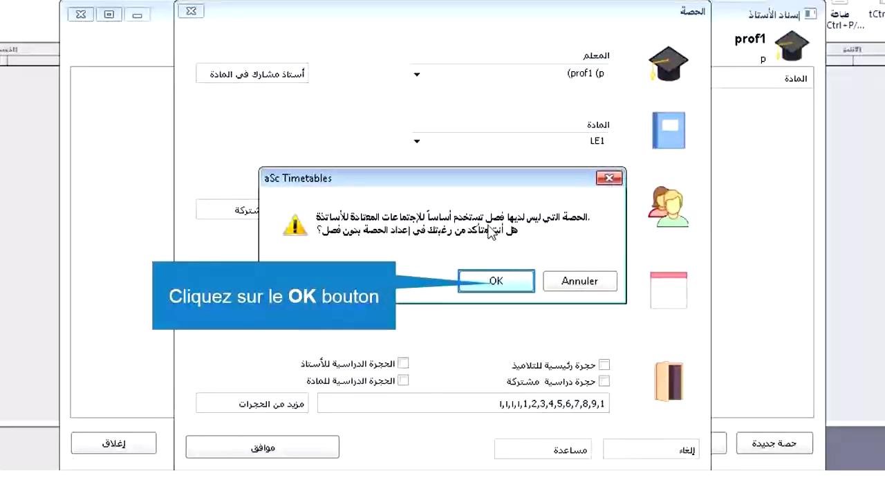
left_click(496, 282)
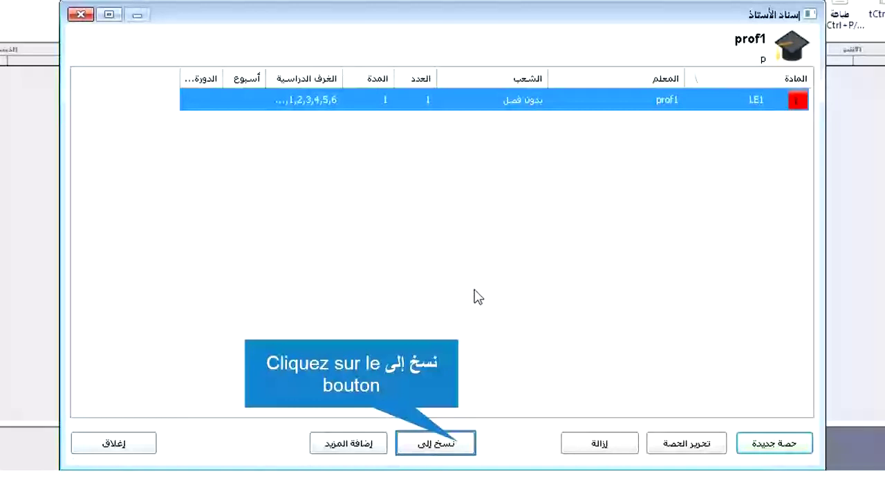
Copy the LE1 lesson to teacher prof1 again to get a second lesson
left_click(457, 445)
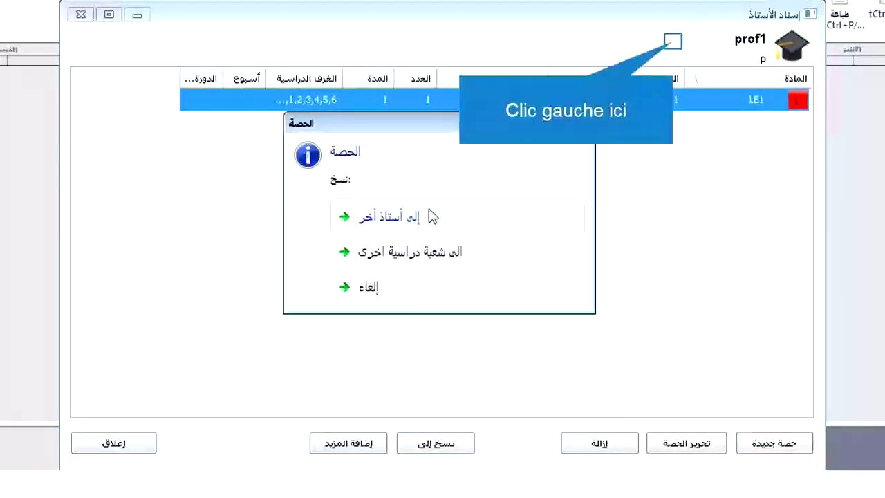
left_click(671, 43)
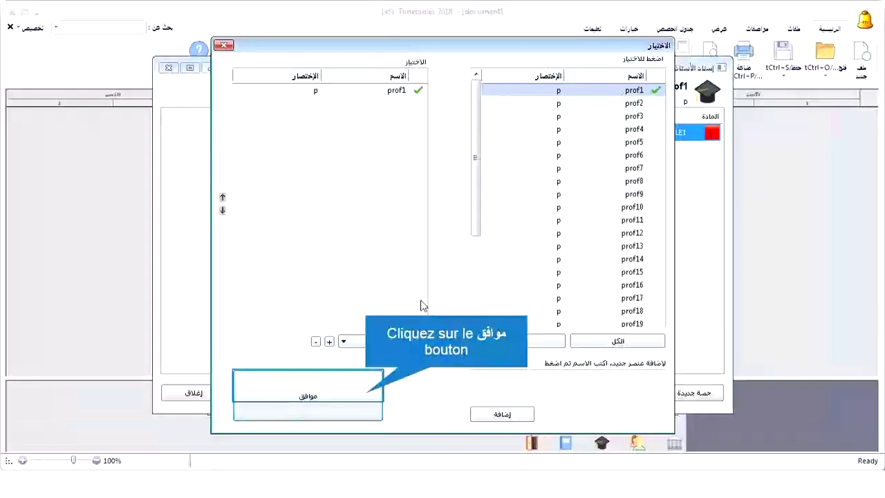
left_click(370, 395)
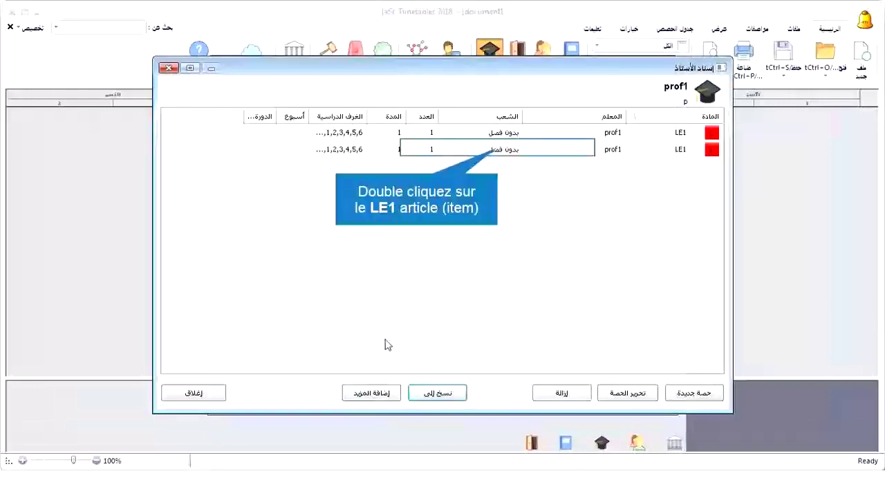
Change the subject of the second LE1 lesson to EI and save it without a class
double_click(499, 151)
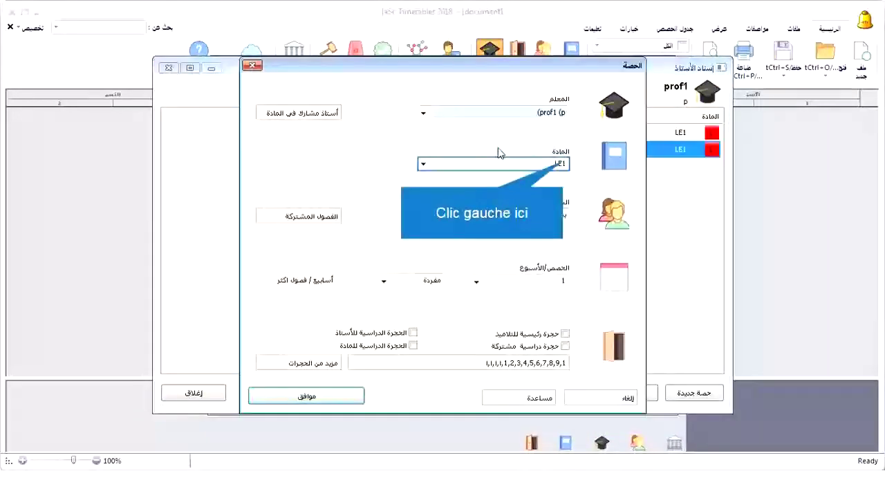
left_click(564, 166)
left_click(564, 187)
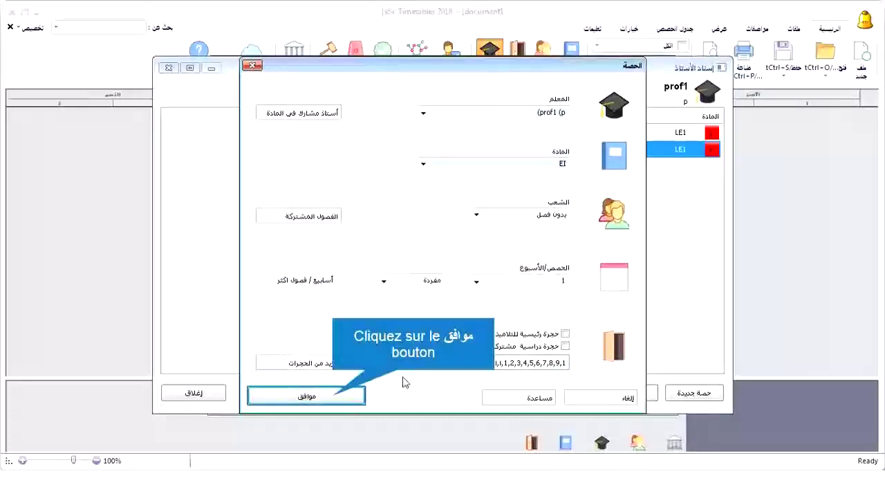
left_click(332, 399)
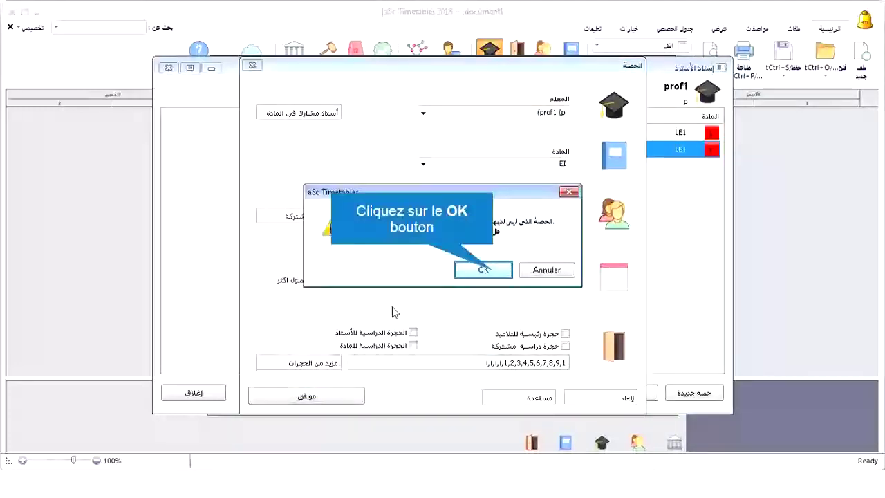
left_click(483, 269)
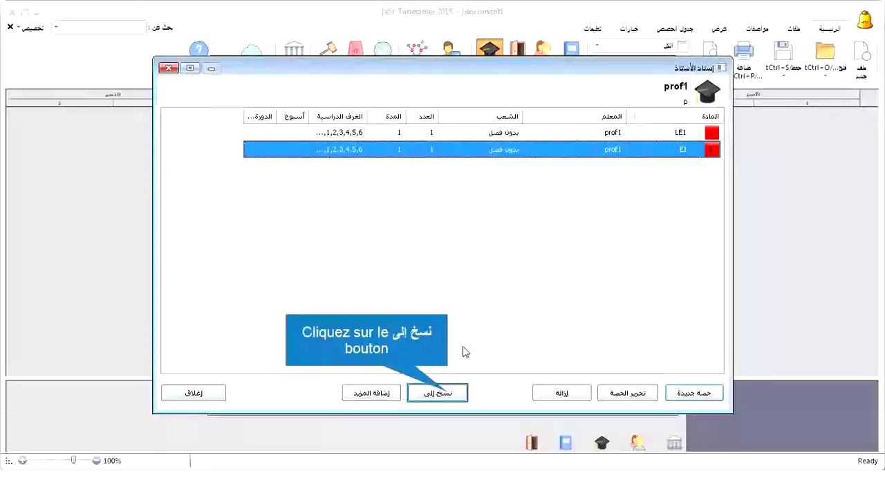
Copy the EI lesson to teacher prof1 to get a third lesson
left_click(429, 394)
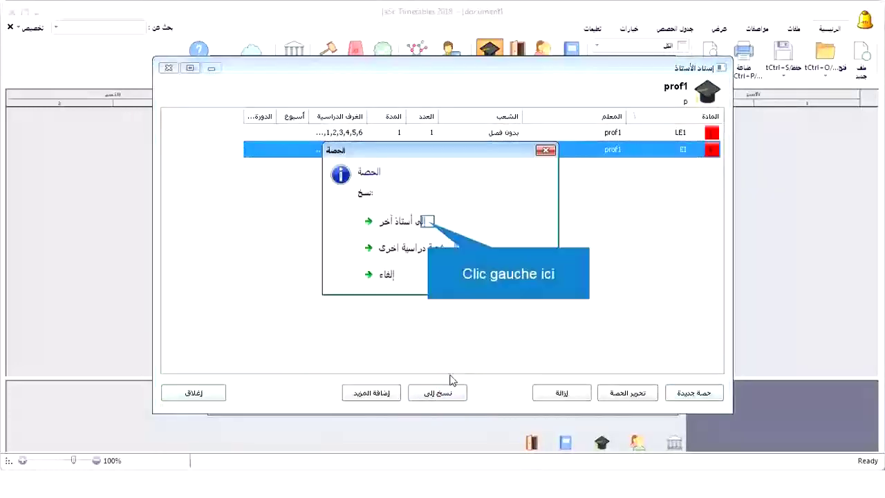
left_click(428, 221)
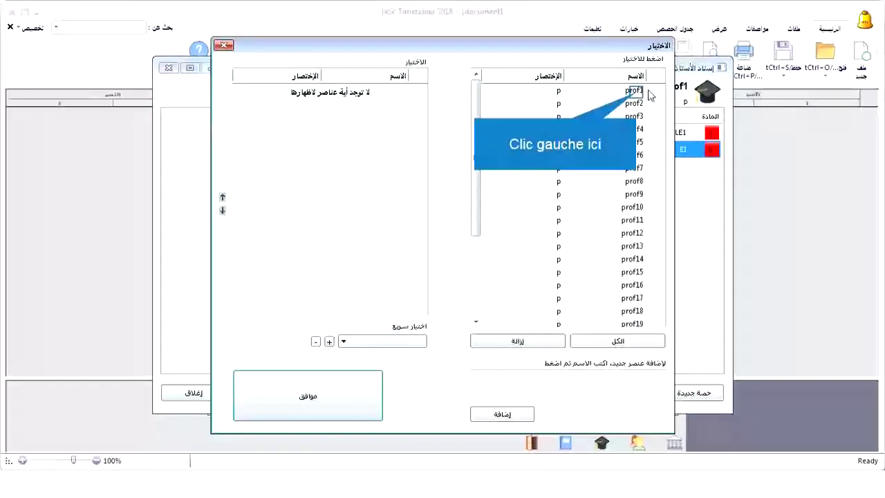
left_click(366, 408)
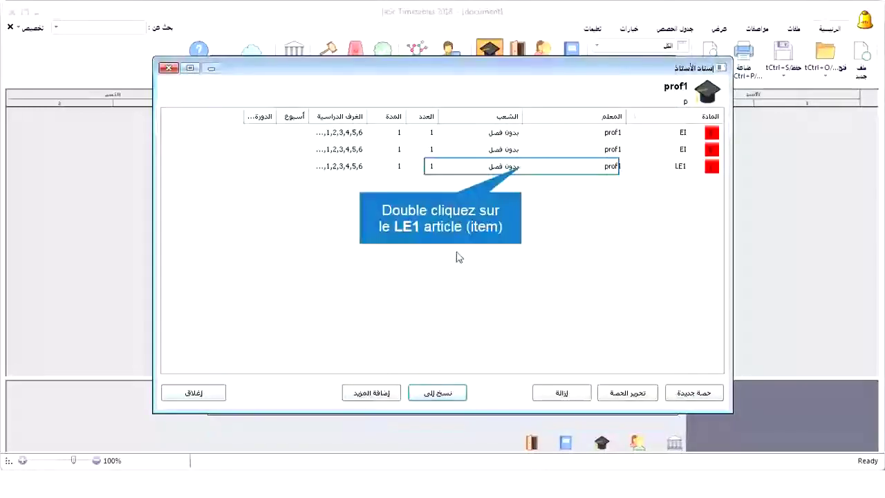
Change the subject of prof1's LE1 lesson to Mat and save it without a class
double_click(522, 166)
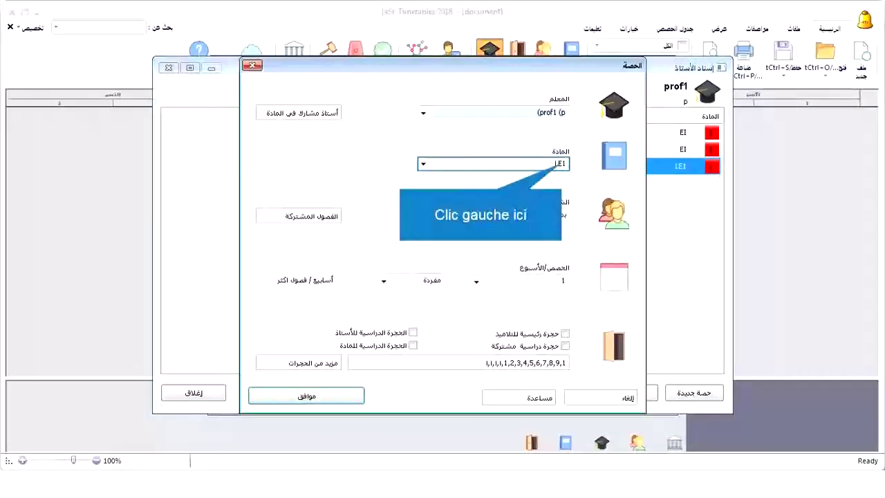
left_click(562, 166)
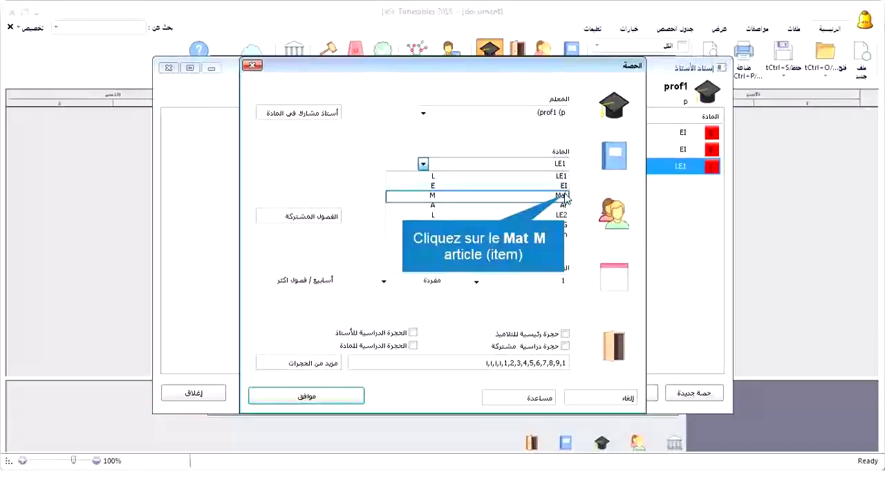
left_click(564, 196)
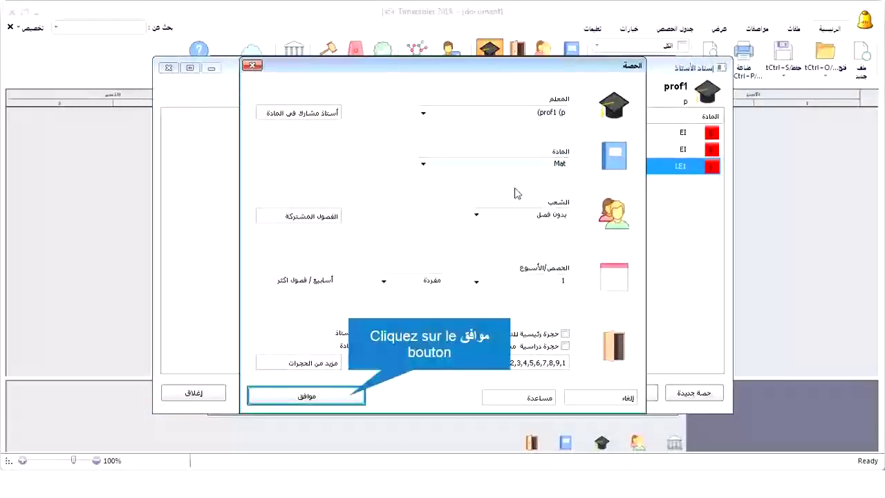
left_click(350, 397)
left_click(499, 270)
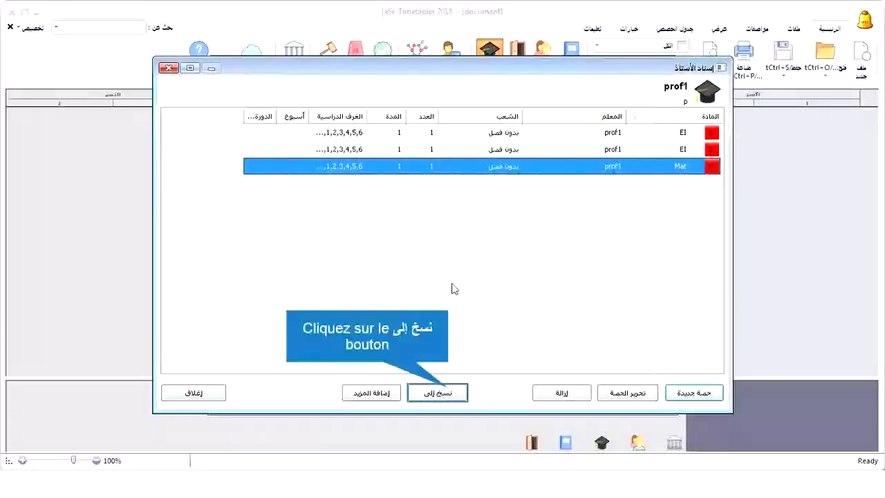
Copy the Mat lesson to teacher prof1 to get a fourth lesson
left_click(448, 392)
left_click(430, 222)
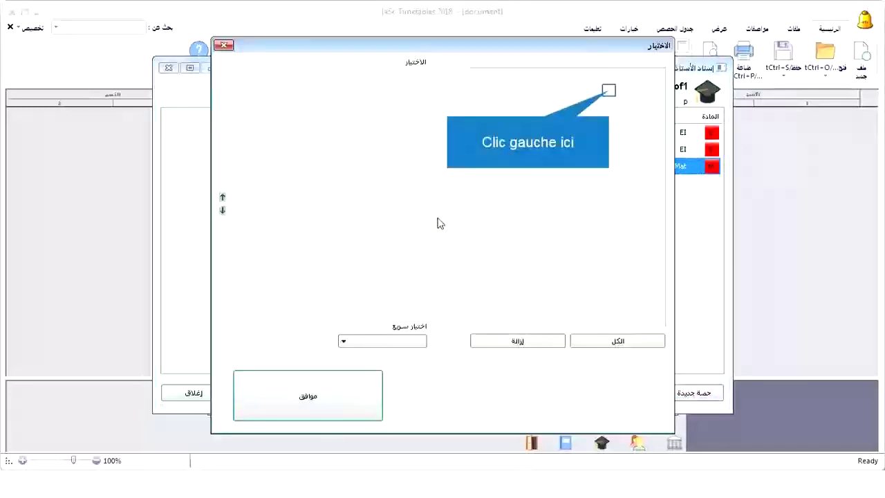
left_click(608, 88)
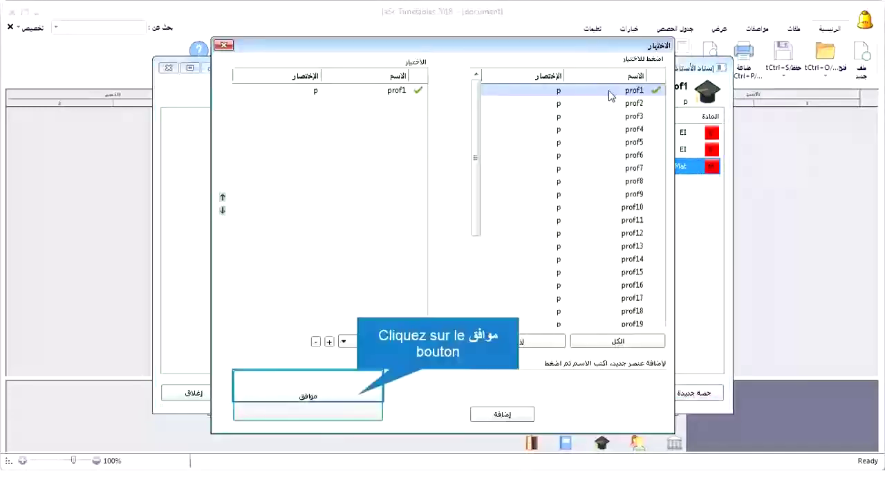
left_click(356, 395)
Change the subject of the second Mat lesson to Ar and save it without a class
left_click(520, 189)
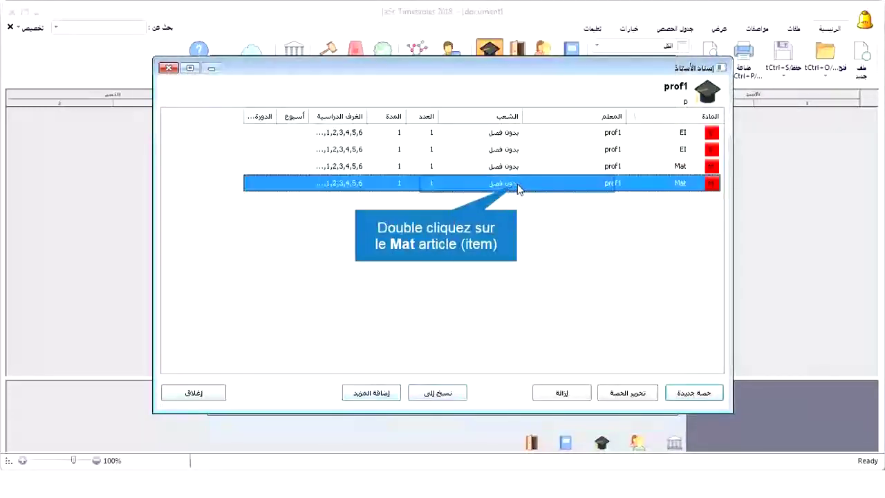
double_click(520, 190)
left_click(558, 184)
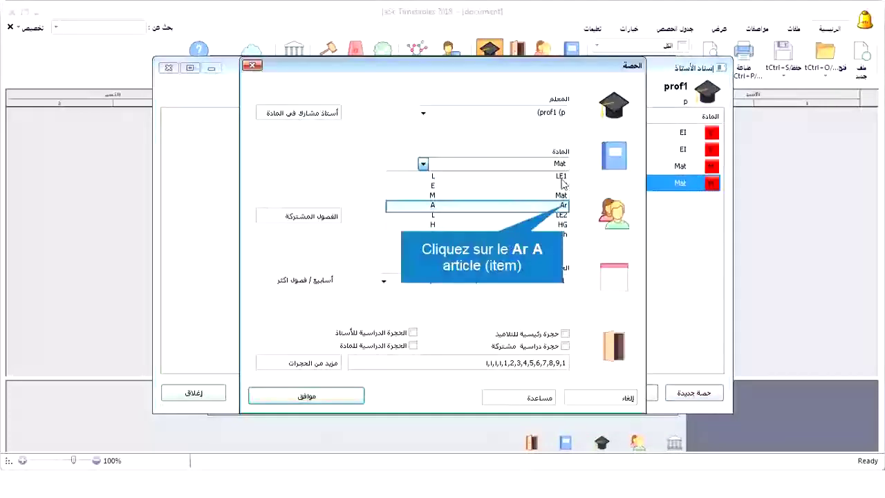
left_click(568, 213)
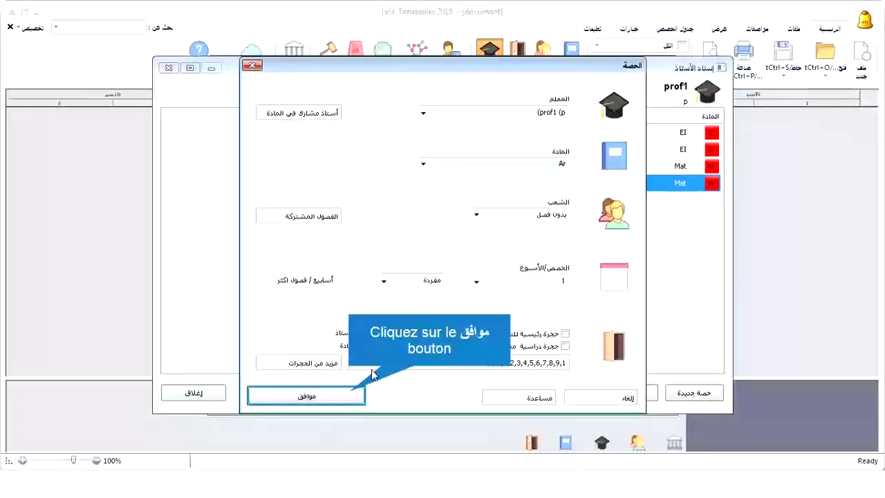
left_click(360, 395)
left_click(495, 275)
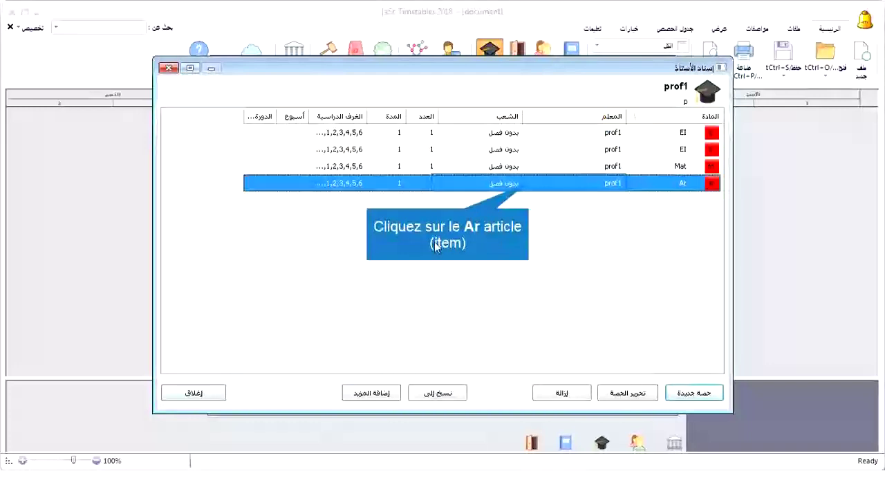
Start copying the Ar lesson from prof1's lesson list
left_click(531, 188)
left_click(440, 391)
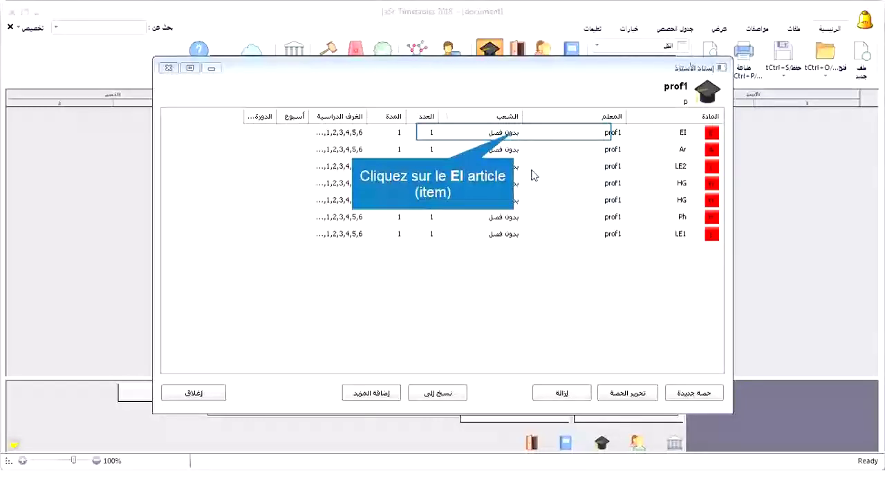
Copy all seven of prof1's lessons, from EI through LE1, to every teacher except prof1, and close the lesson list
left_click(518, 139)
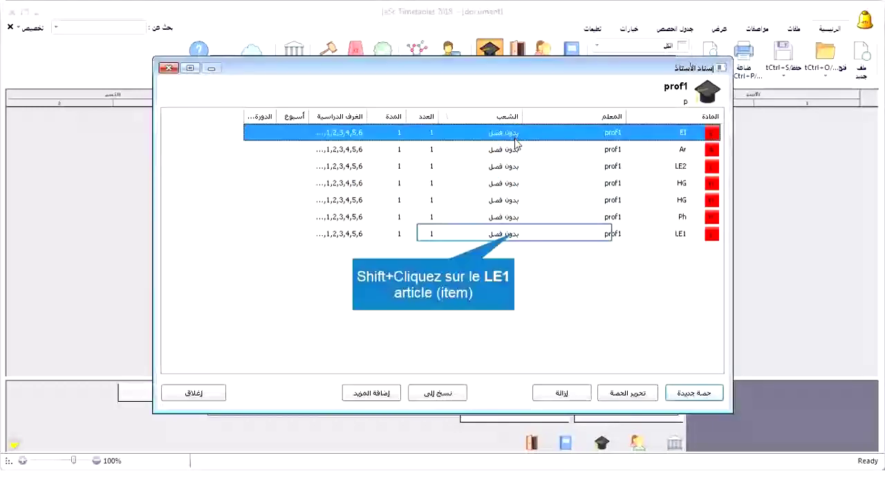
left_click(519, 235, "shift")
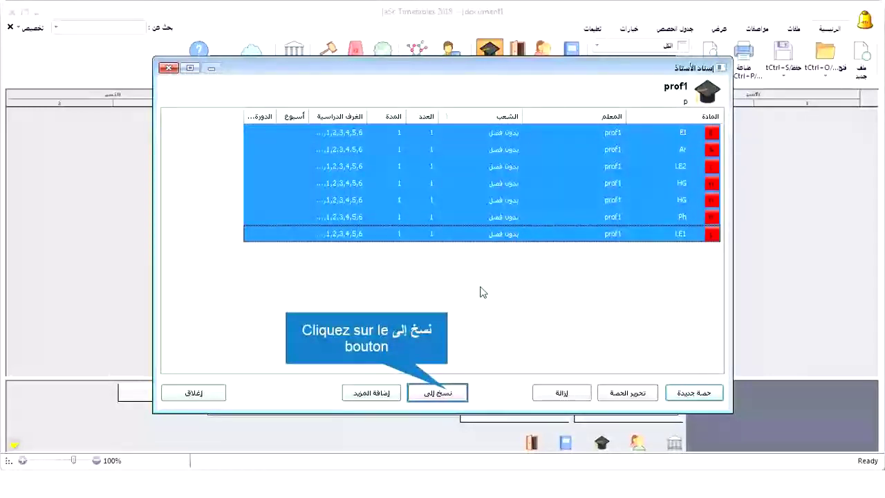
left_click(450, 394)
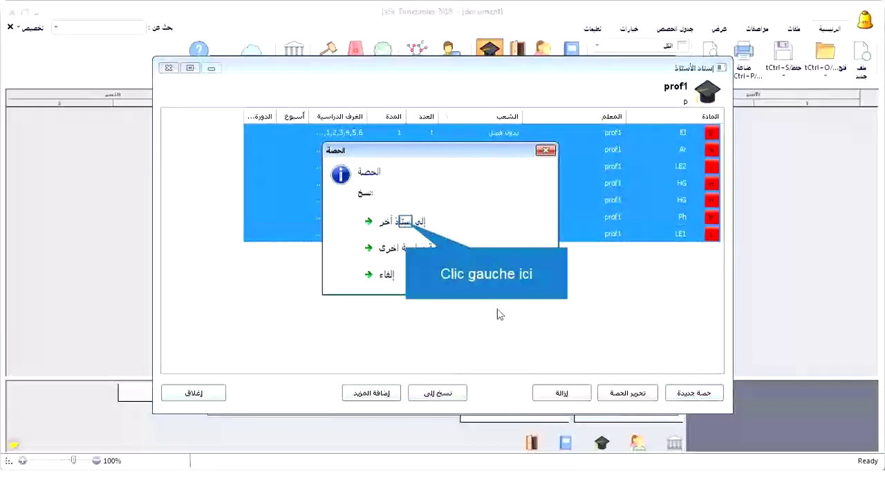
left_click(415, 224)
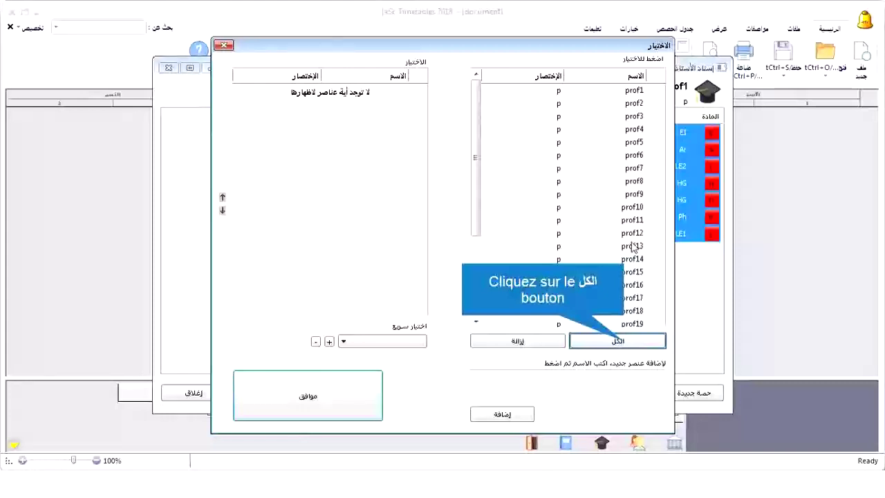
left_click(623, 340)
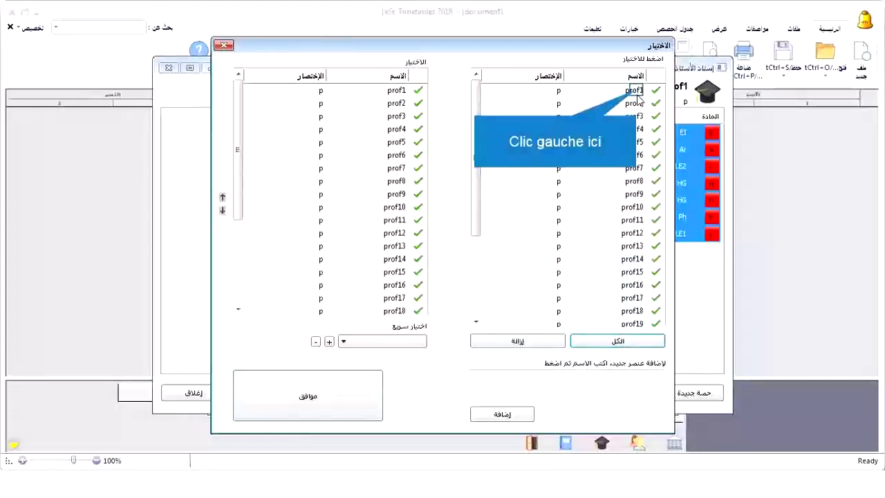
left_click(636, 91)
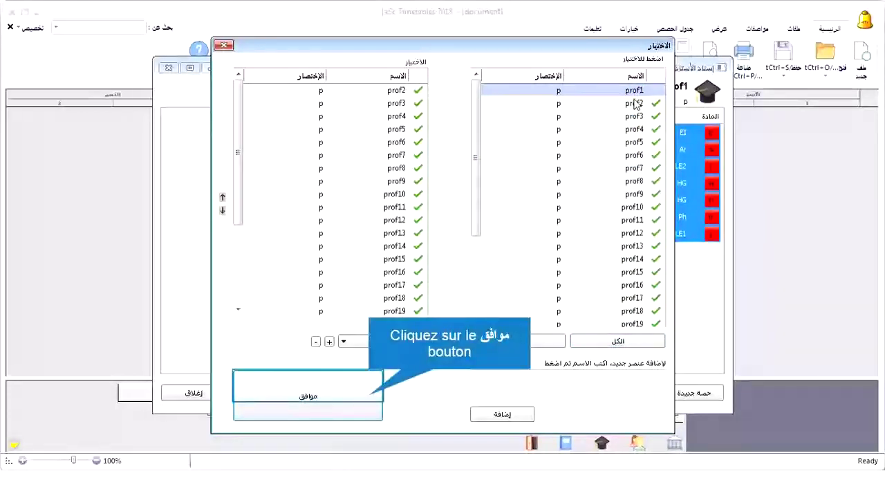
left_click(368, 396)
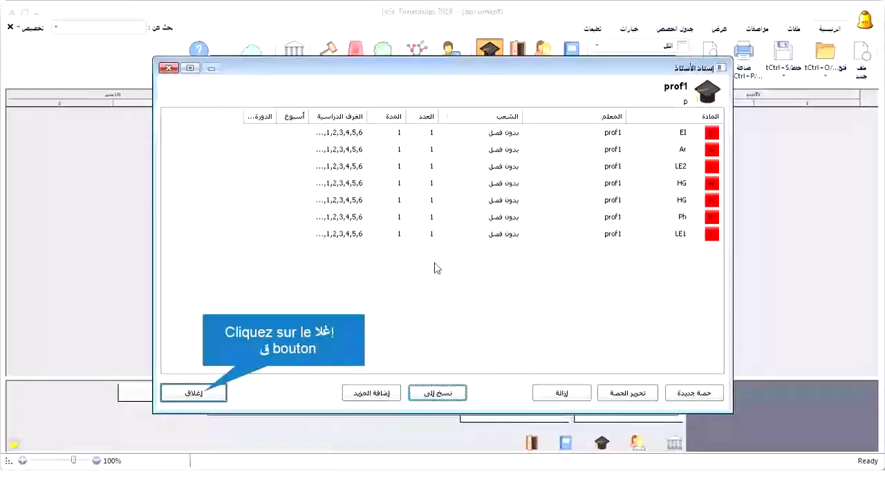
left_click(194, 392)
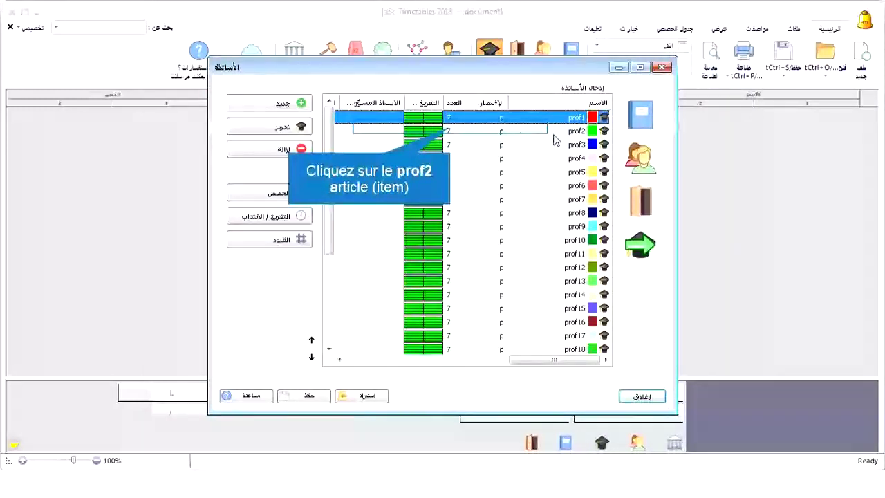
Check the teacher list and review the lessons copied to prof9
left_click(461, 144)
left_click(458, 201)
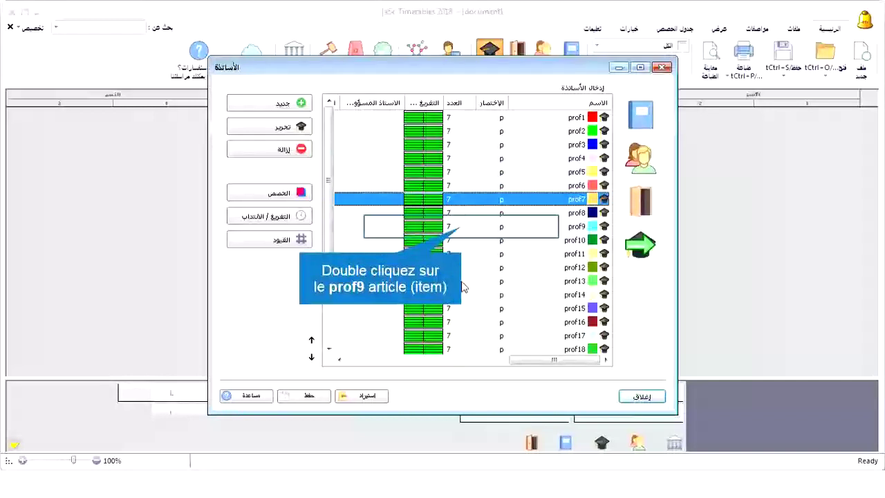
double_click(463, 233)
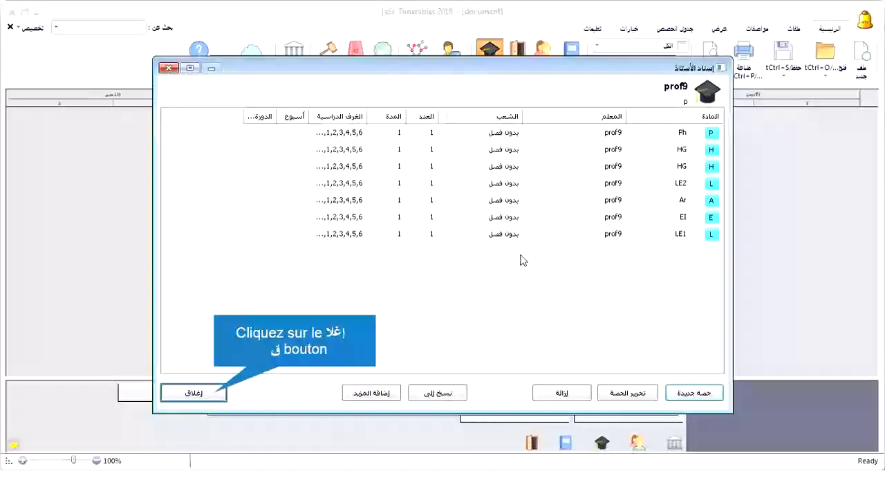
left_click(217, 396)
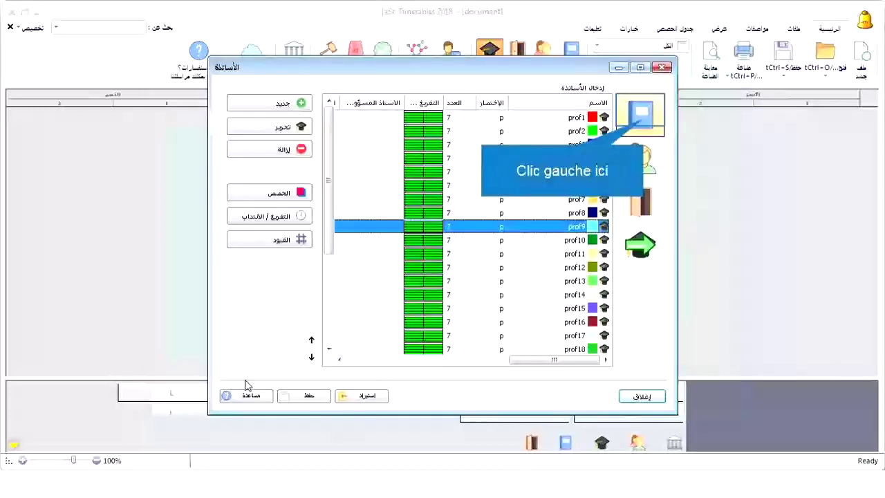
Set the time off of the LE1 subject so that only period 1 on Monday is available
left_click(643, 118)
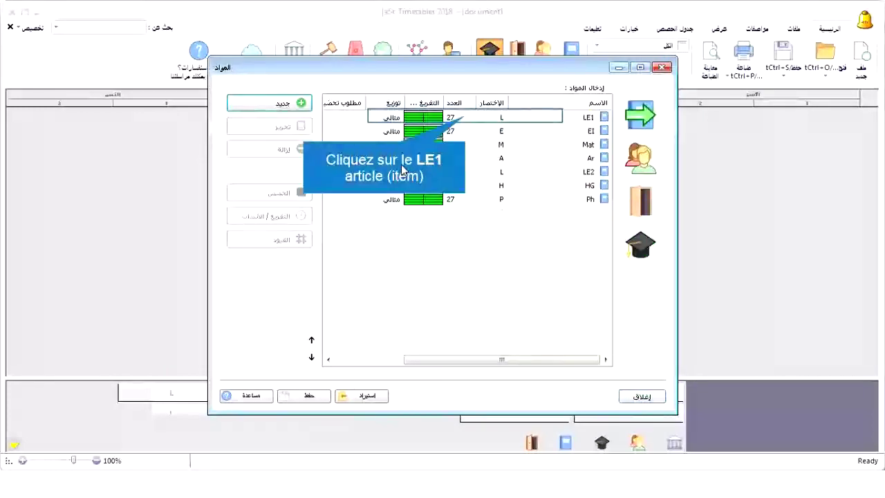
left_click(467, 118)
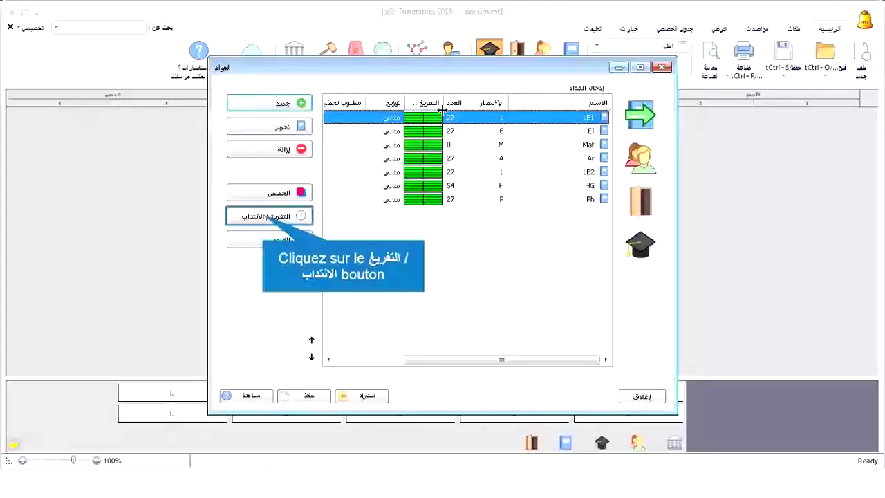
left_click(268, 215)
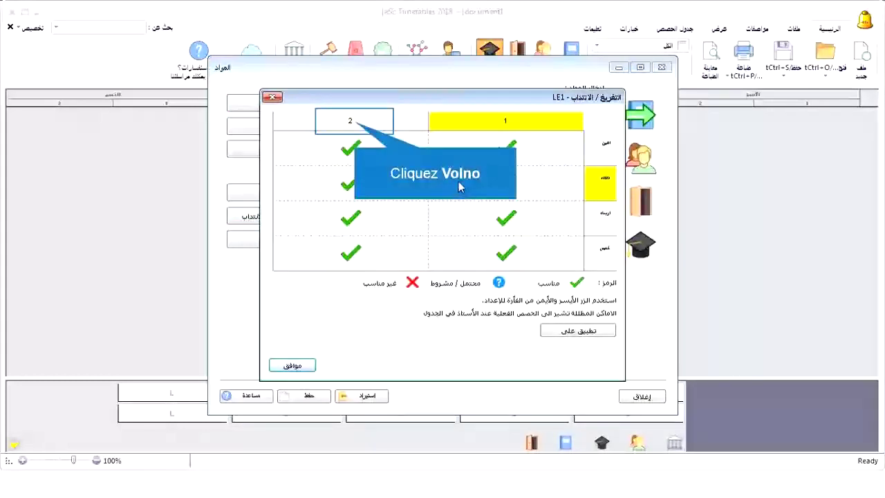
left_click(357, 123)
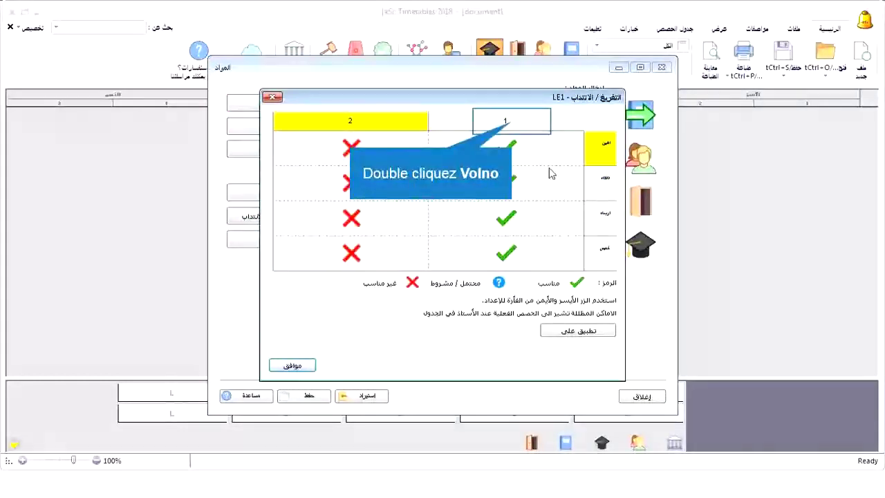
double_click(511, 125)
left_click(501, 149)
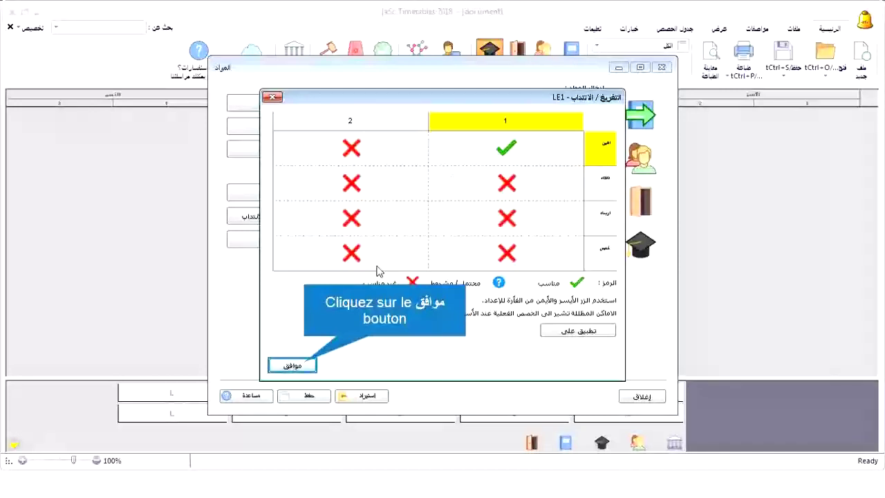
left_click(309, 360)
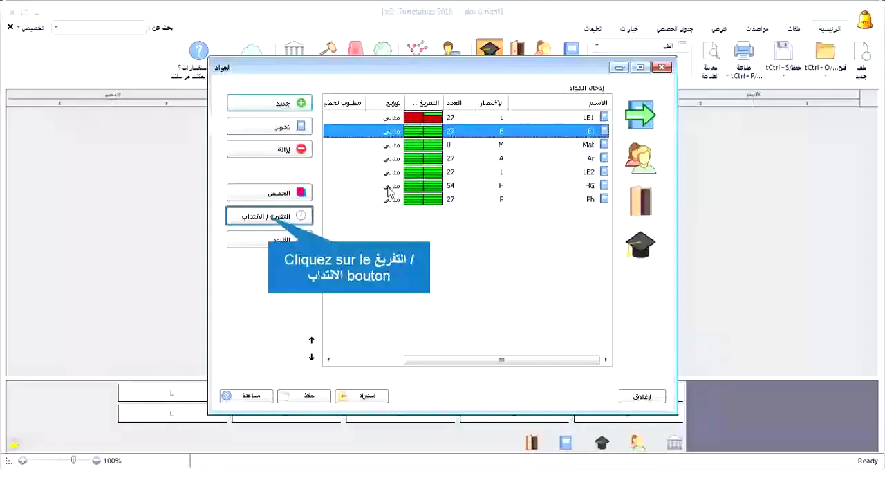
Set the time off of the EI subject so that only period 2 on Monday is available
left_click(270, 218)
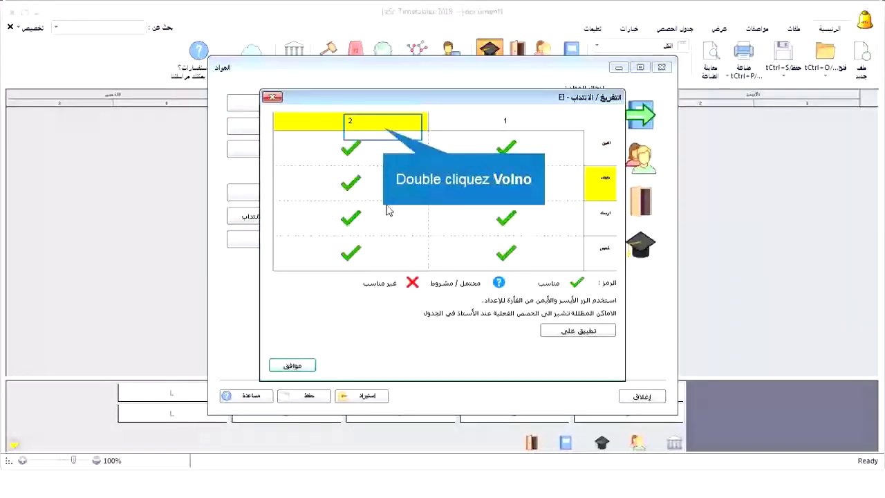
double_click(387, 131)
double_click(507, 127)
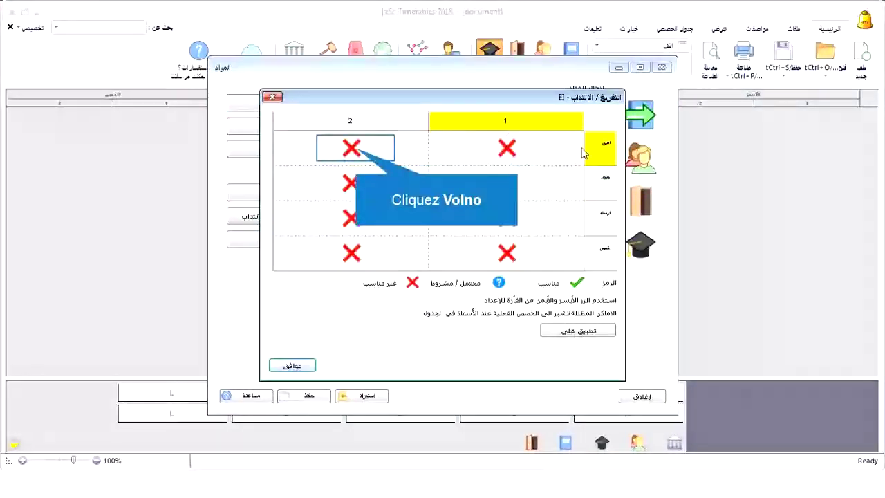
left_click(353, 148)
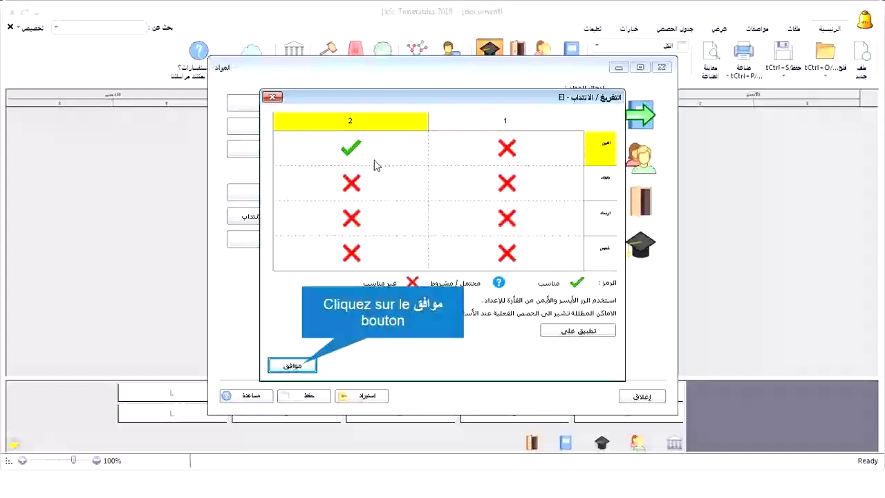
left_click(293, 365)
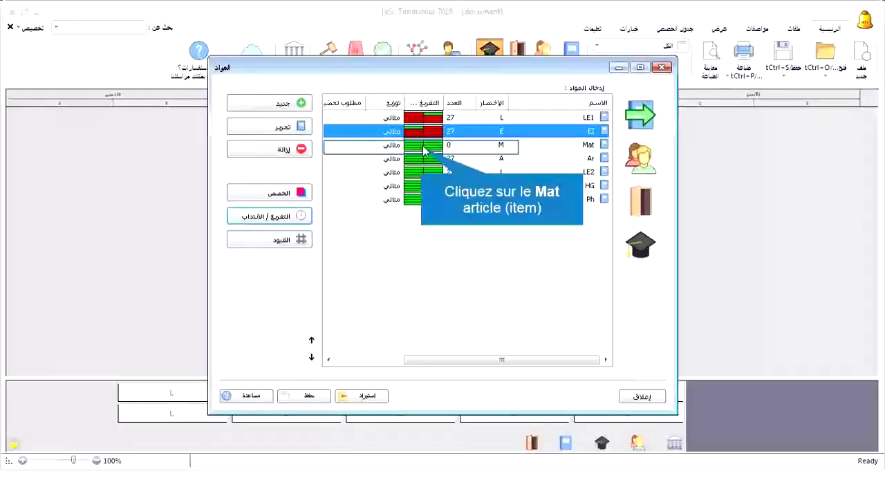
Set the time off of the Mat subject so that only period 1 on Tuesday is available
left_click(424, 146)
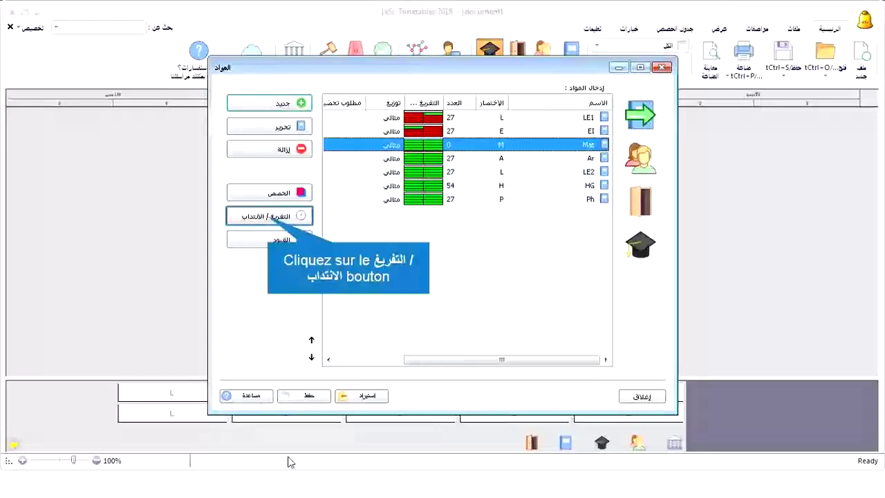
left_click(268, 218)
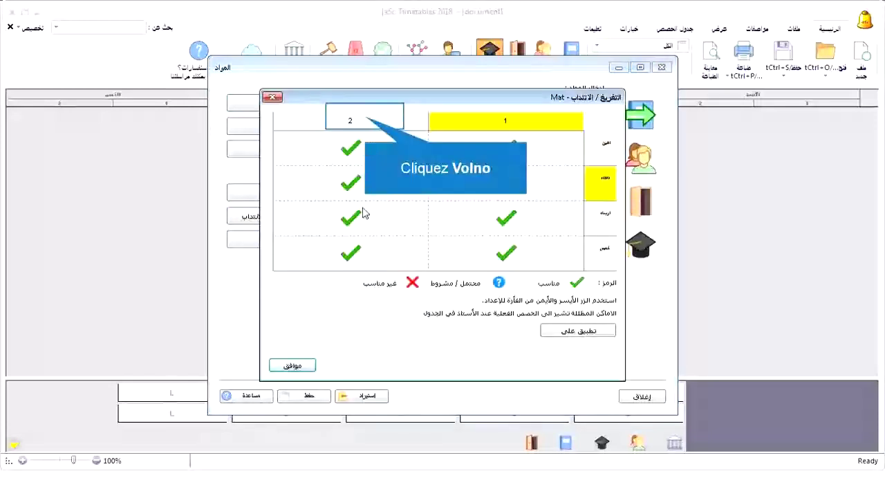
left_click(365, 121)
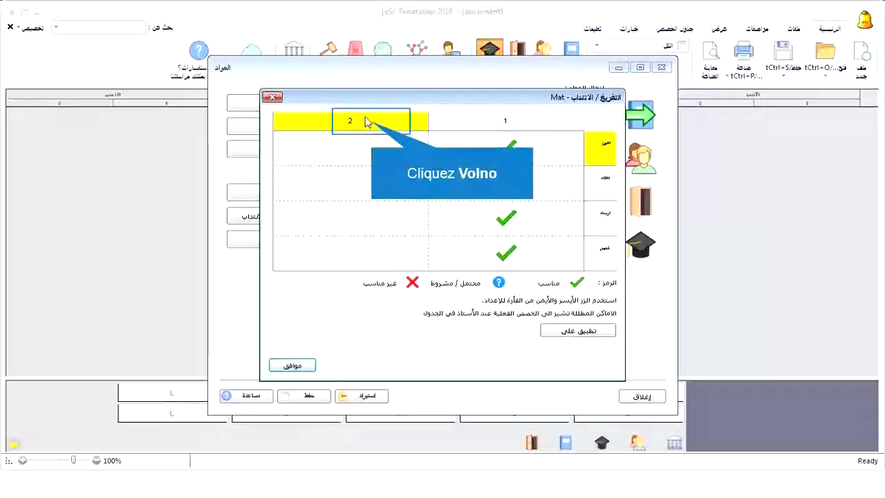
left_click(380, 123)
double_click(493, 128)
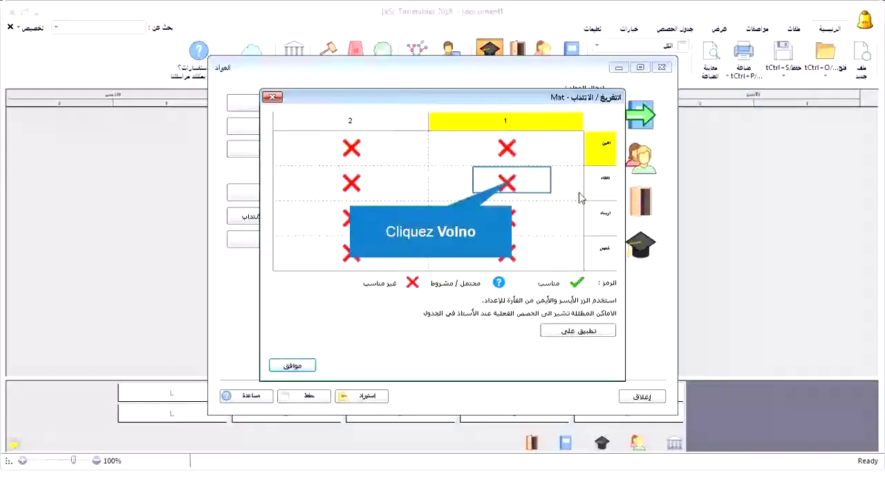
left_click(526, 183)
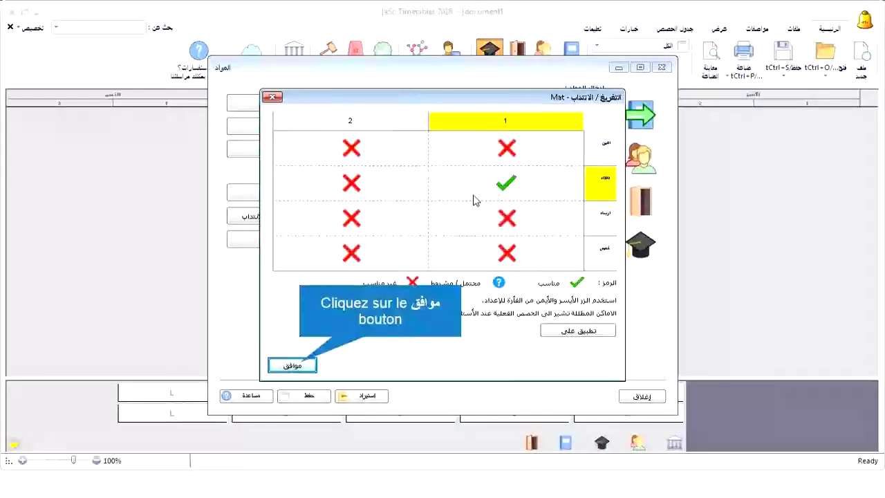
left_click(301, 364)
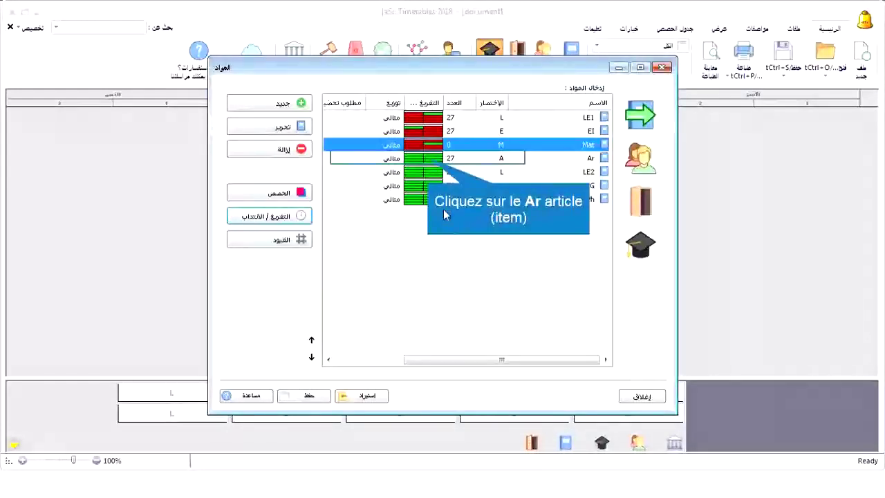
Set the time off of the Ar subject so that only period 1 on Wednesday is available
left_click(430, 159)
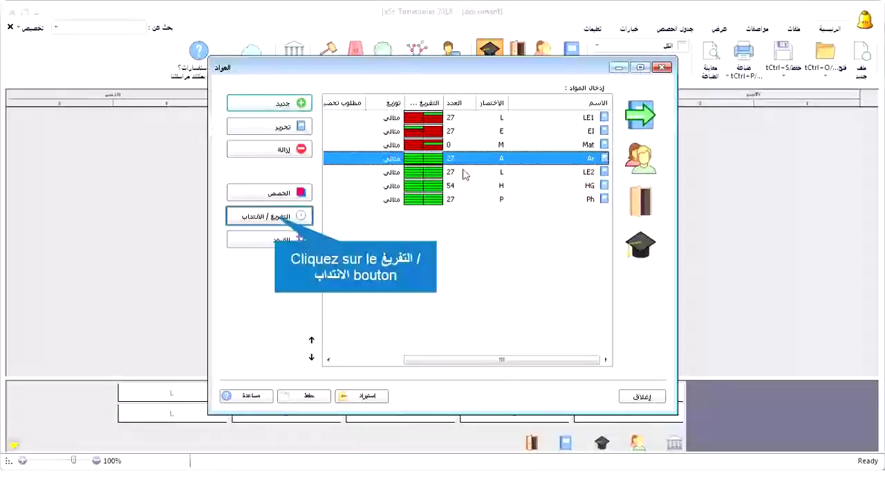
left_click(284, 214)
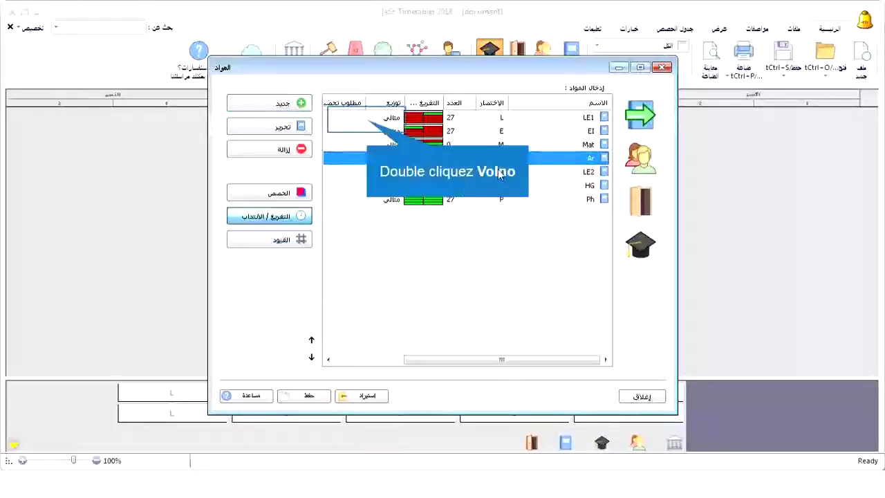
double_click(369, 125)
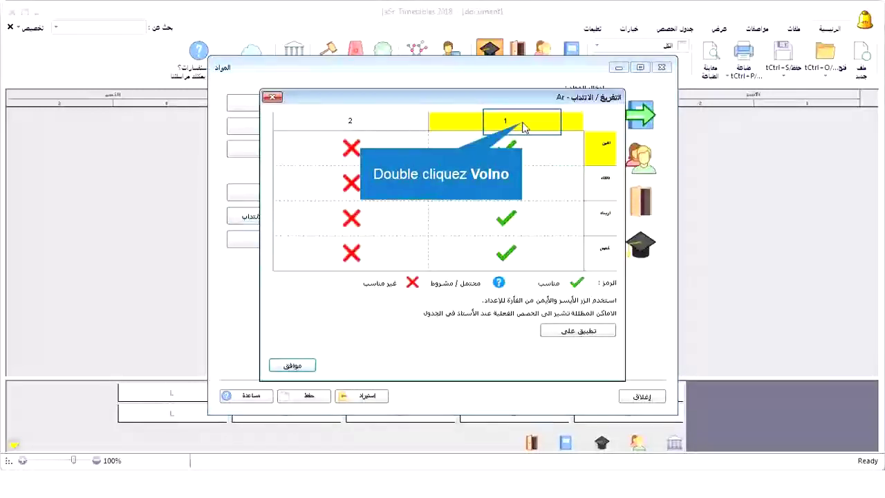
left_click(508, 219)
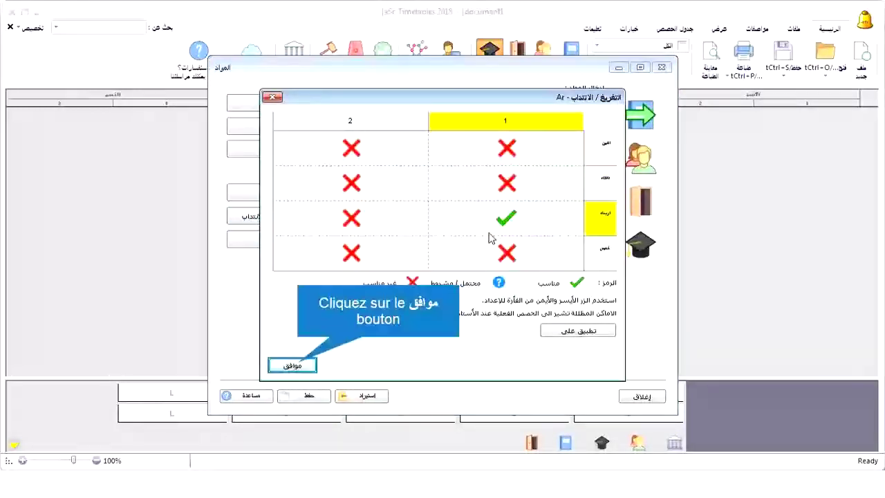
left_click(293, 365)
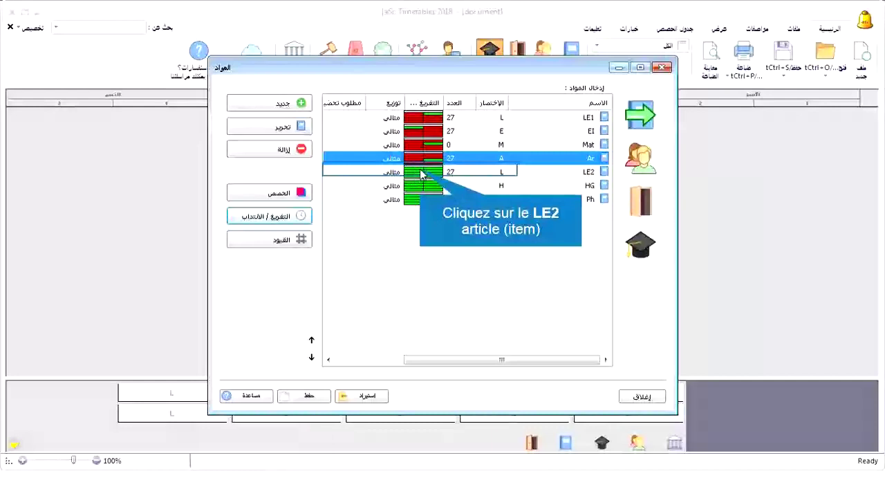
Set the time off of the LE2 subject so that only period 2 on Wednesday is available
left_click(421, 172)
left_click(285, 217)
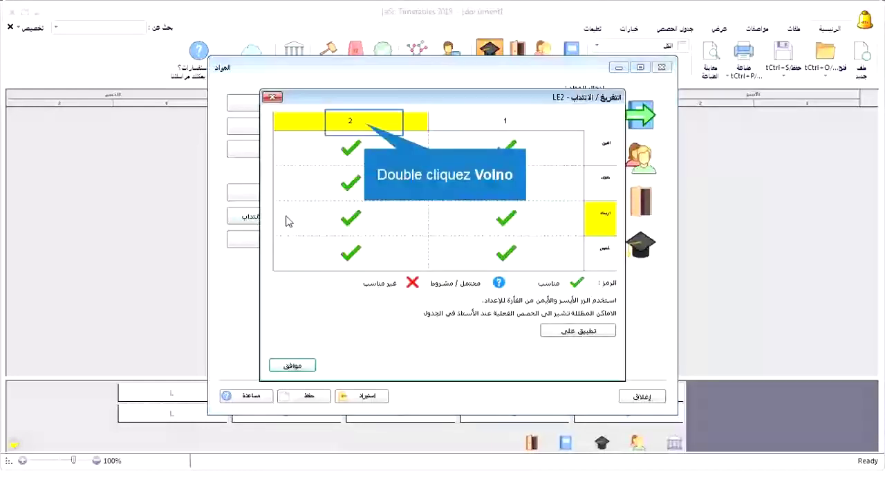
double_click(365, 128)
double_click(497, 125)
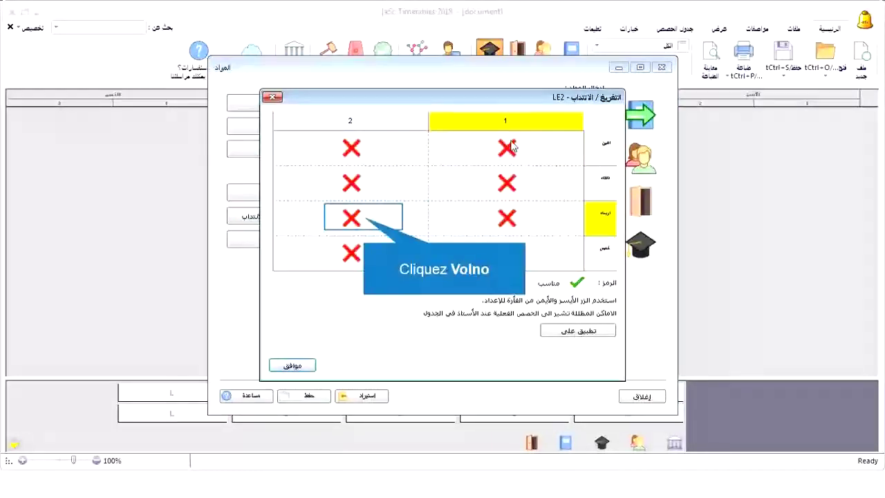
left_click(366, 223)
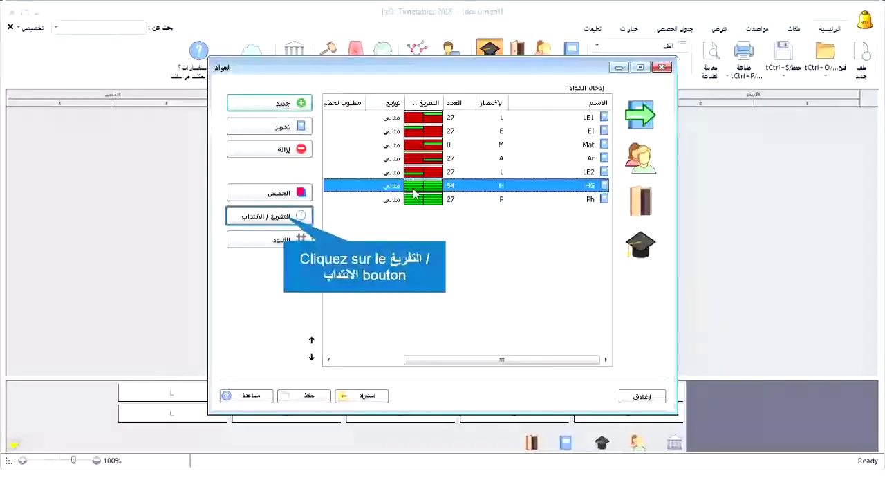
Set the time off of the HG subject so that only period 1 on Thursday is available
left_click(286, 218)
left_click(385, 130)
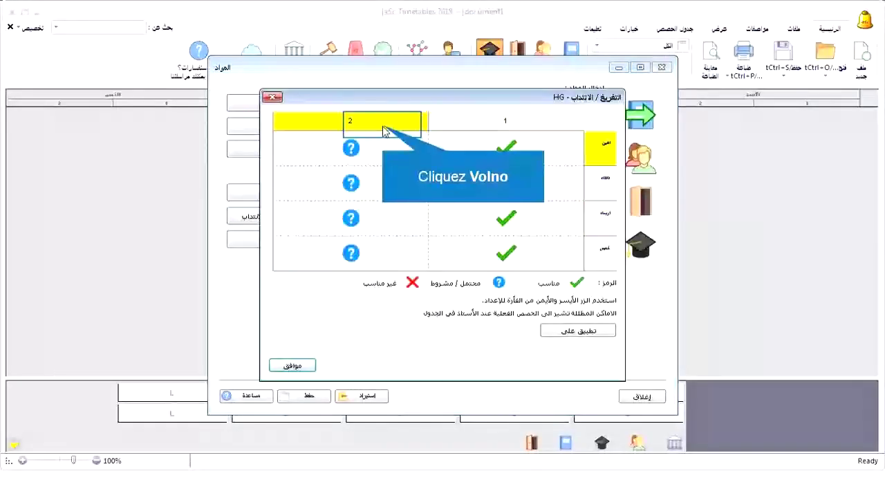
left_click(385, 130)
double_click(522, 127)
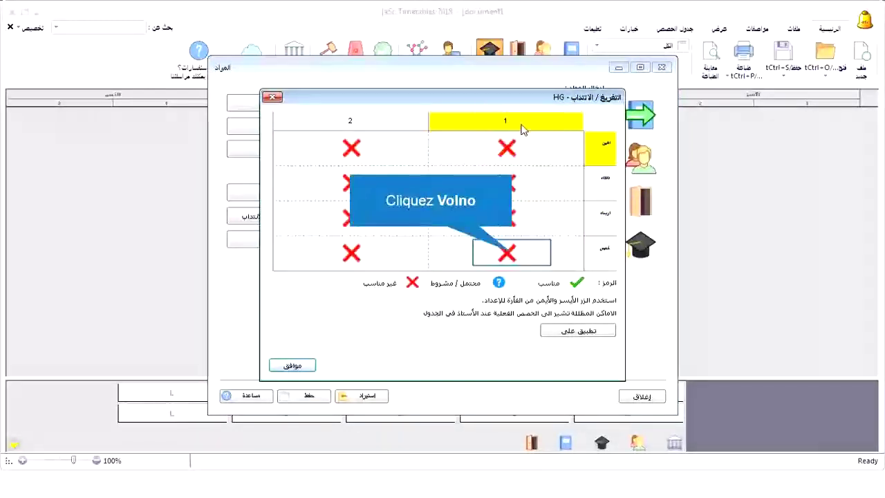
left_click(515, 256)
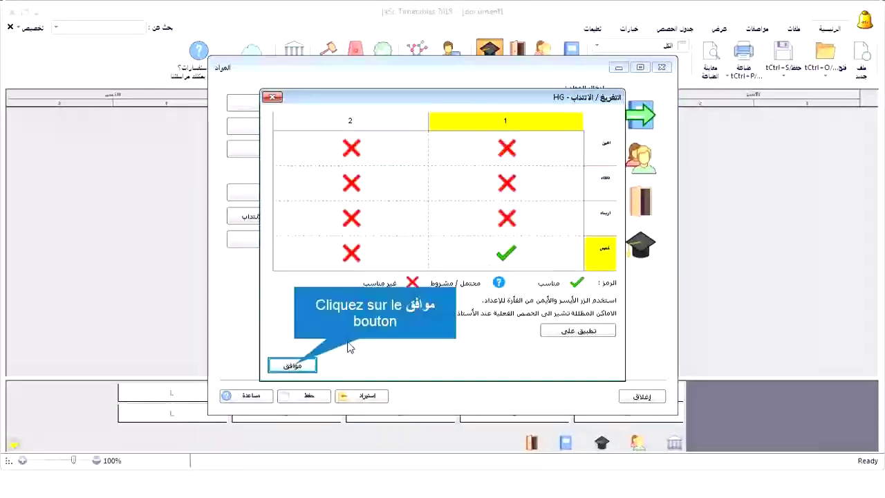
left_click(292, 365)
Set the time off of the Ph subject so that only period 2 on Thursday is available
left_click(437, 199)
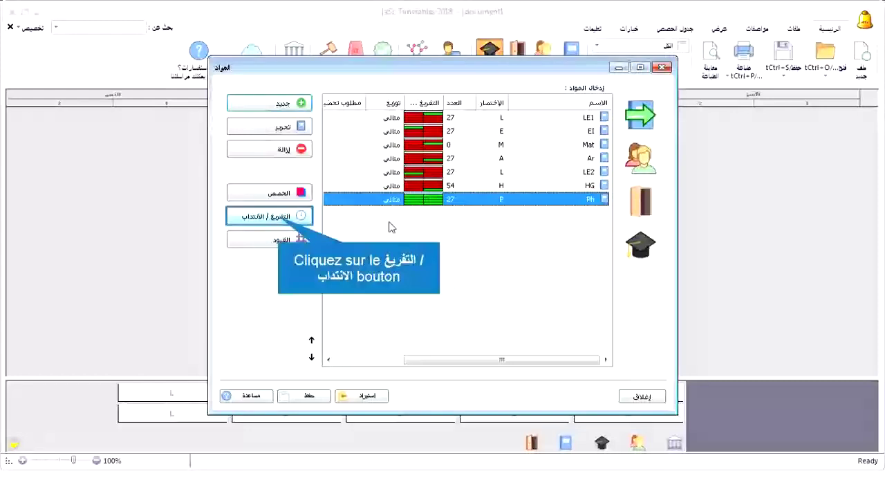
left_click(278, 217)
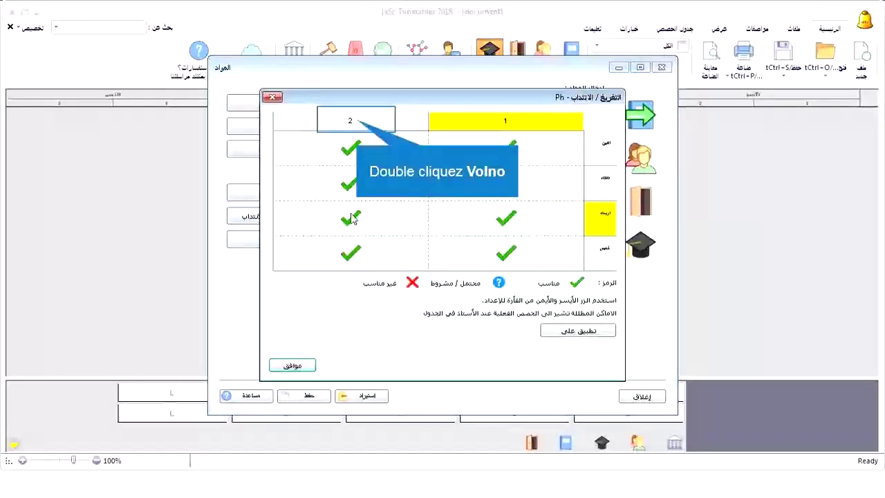
double_click(357, 124)
double_click(482, 125)
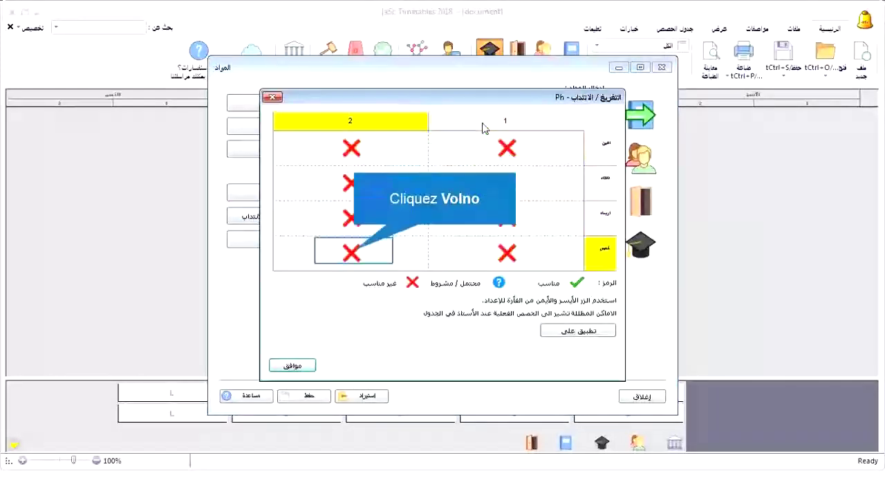
left_click(351, 254)
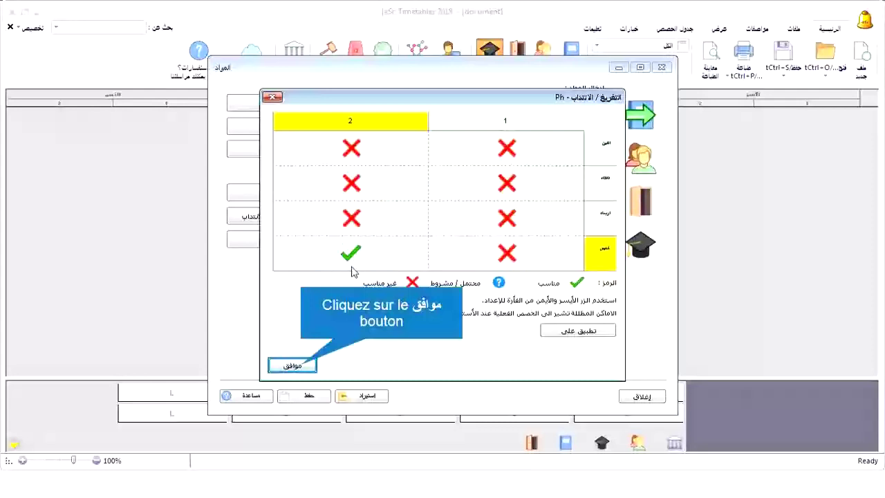
left_click(291, 365)
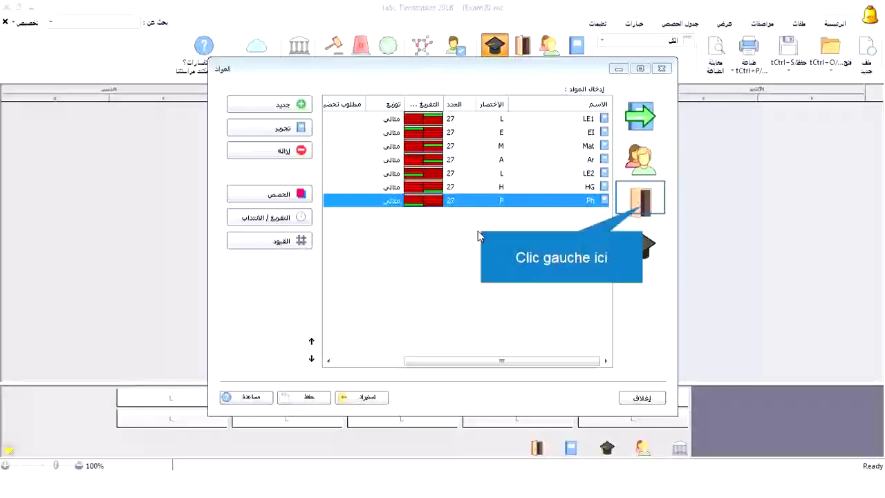
Switch to the classroom list and set the number of lessons allowed at the same time in classroom 1 to 2
left_click(640, 200)
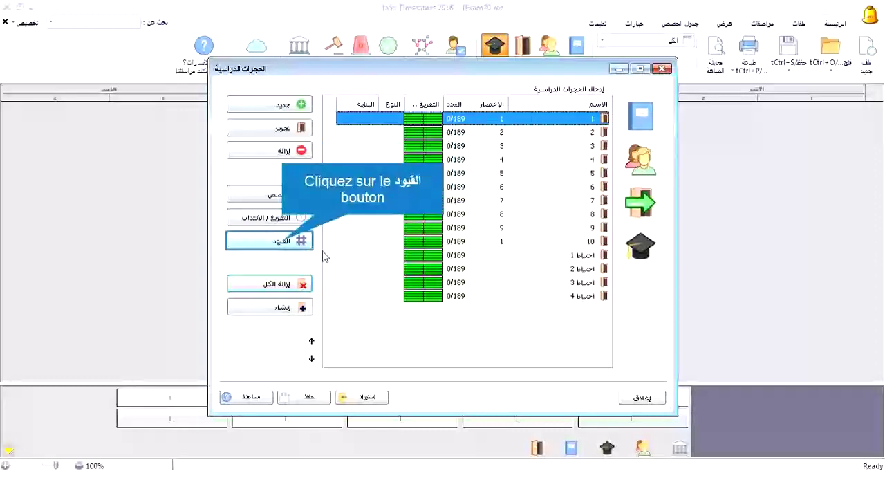
left_click(284, 241)
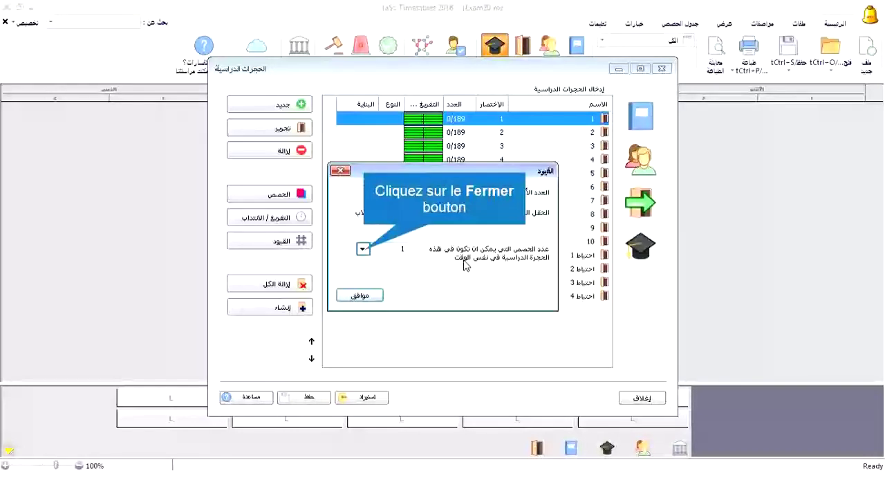
left_click(363, 249)
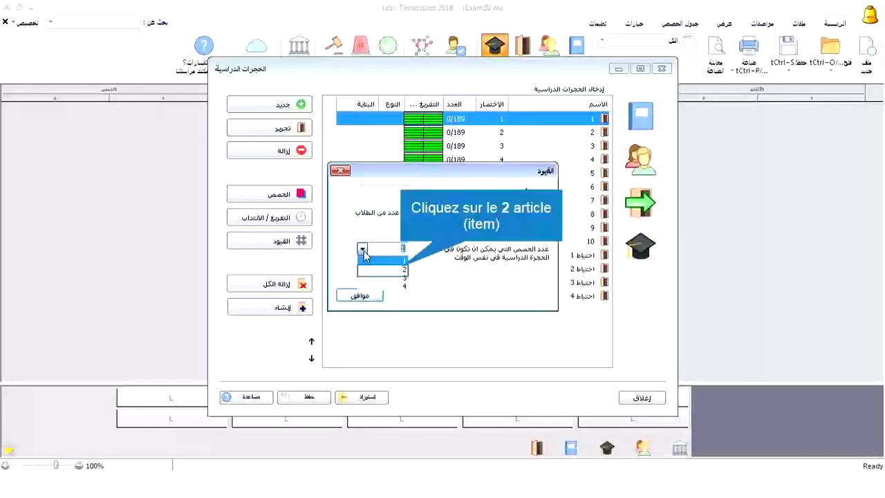
left_click(403, 271)
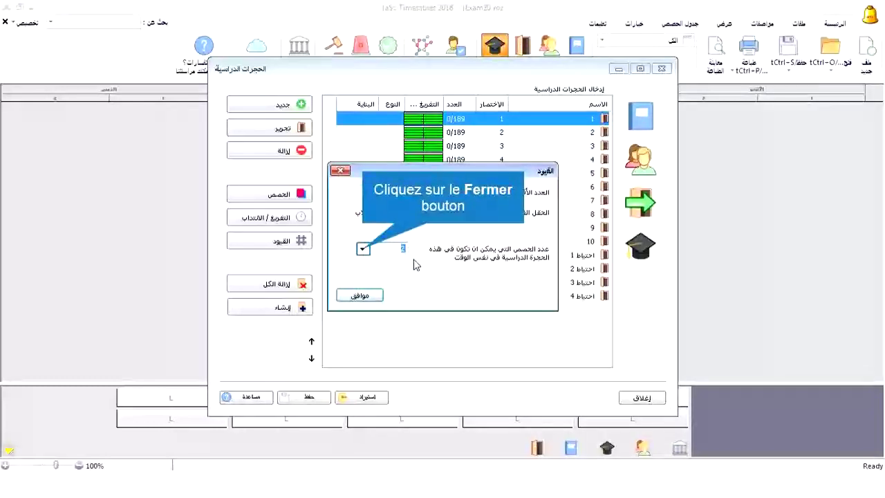
left_click(362, 250)
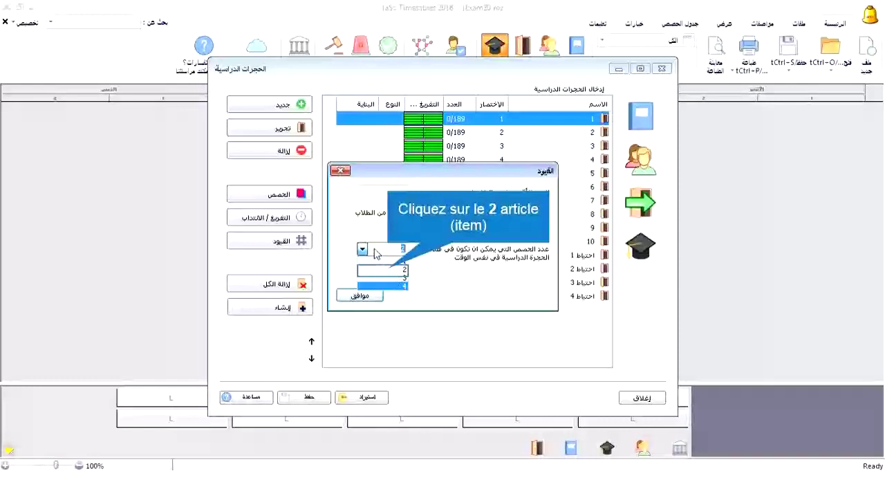
left_click(383, 270)
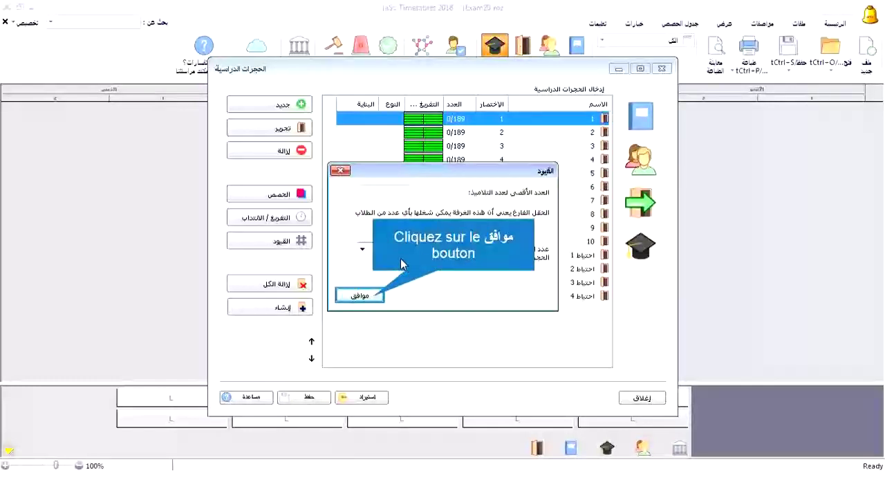
left_click(374, 299)
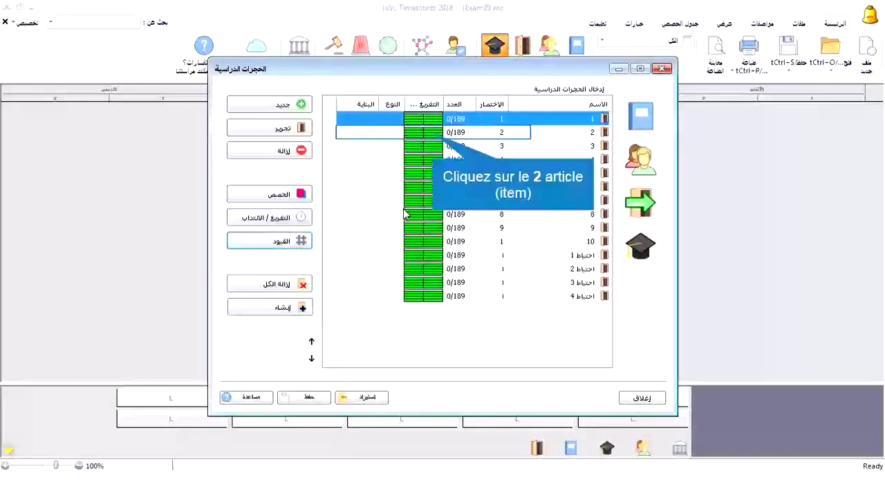
Set the number of lessons allowed at the same time in classroom 2 to 2
left_click(427, 134)
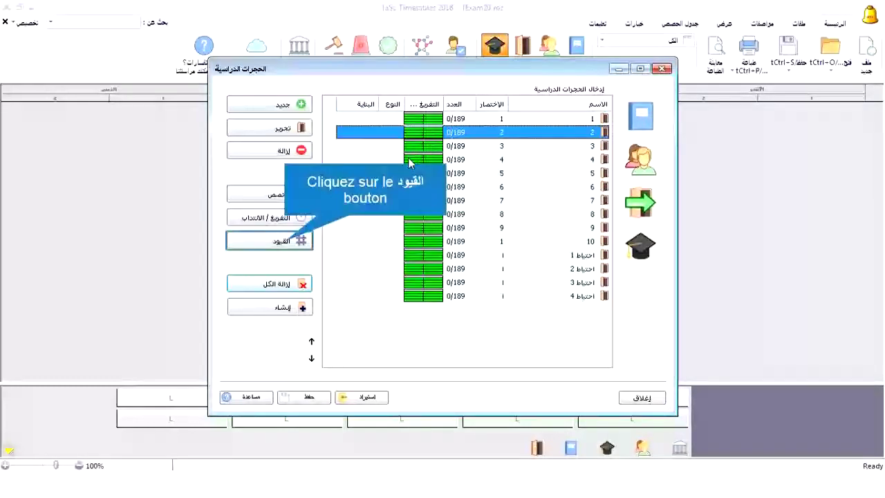
left_click(287, 241)
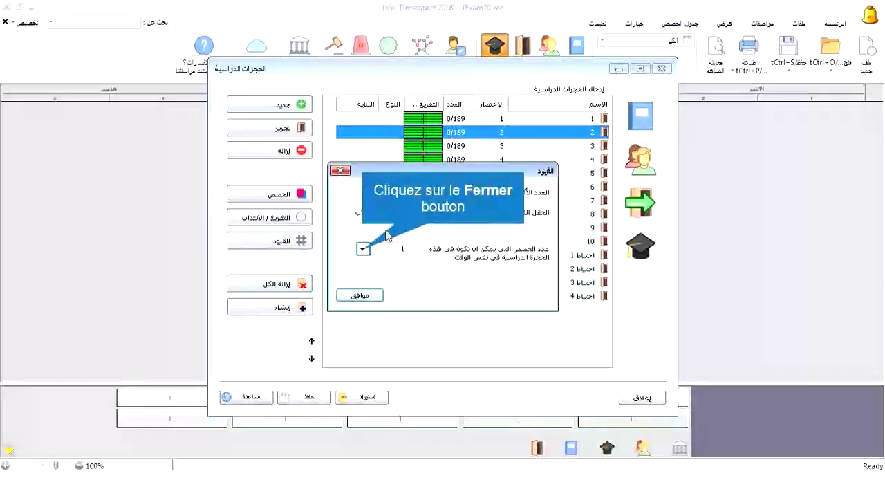
left_click(360, 250)
left_click(391, 267)
left_click(366, 297)
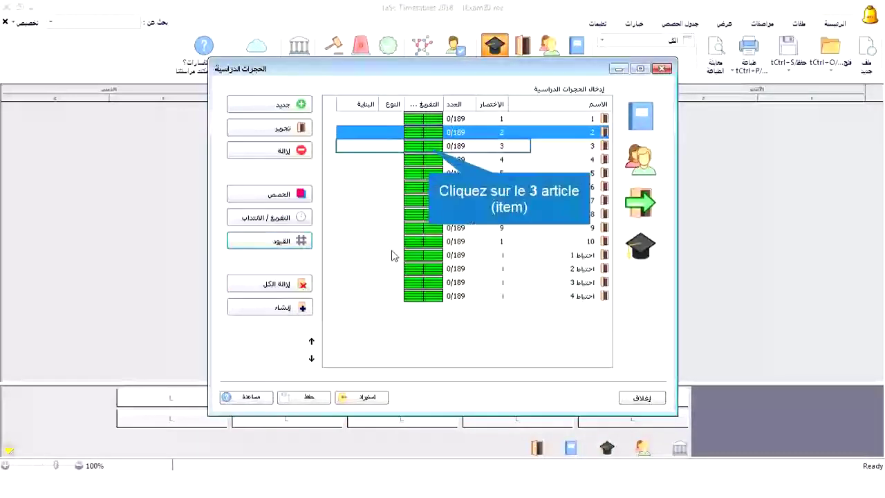
Set the number of lessons allowed at the same time in classroom 3 to 2
left_click(431, 147)
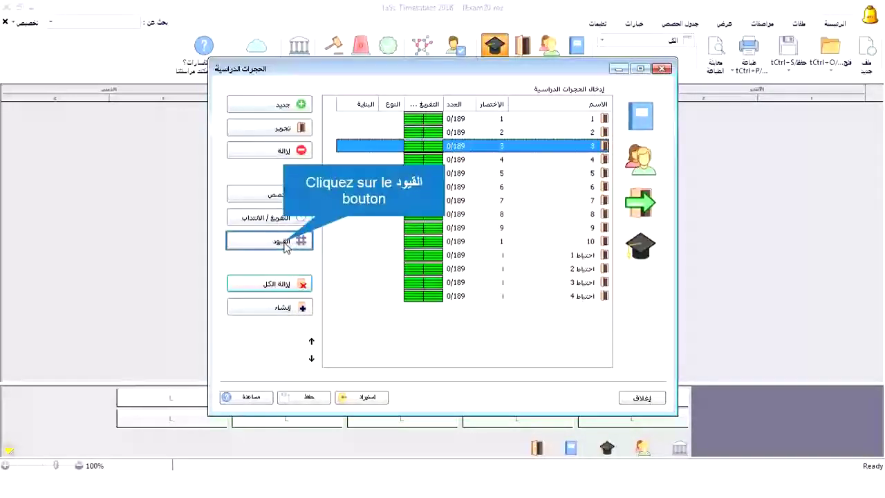
left_click(287, 242)
left_click(363, 249)
left_click(391, 270)
left_click(359, 295)
Set the number of lessons allowed at the same time in classroom 4 to 2
left_click(416, 160)
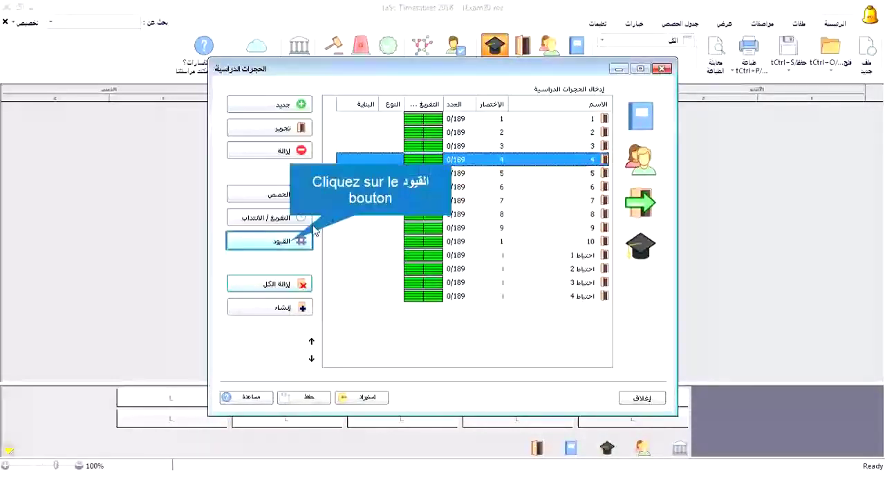
left_click(292, 243)
left_click(363, 249)
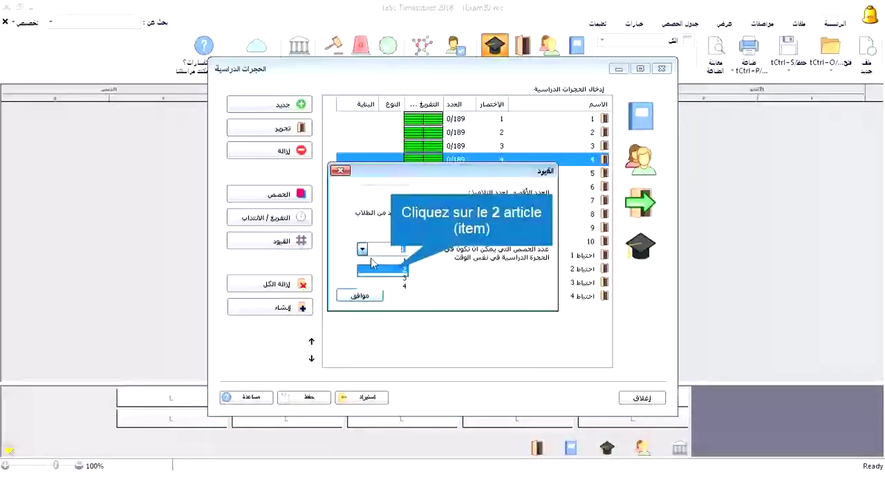
left_click(391, 277)
left_click(361, 296)
Set the number of lessons allowed at the same time in classroom 5 to 2
left_click(415, 173)
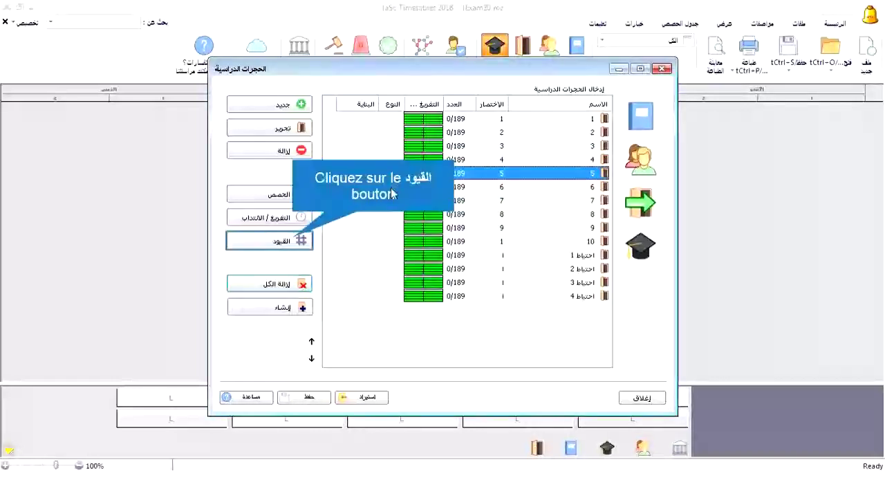
left_click(302, 241)
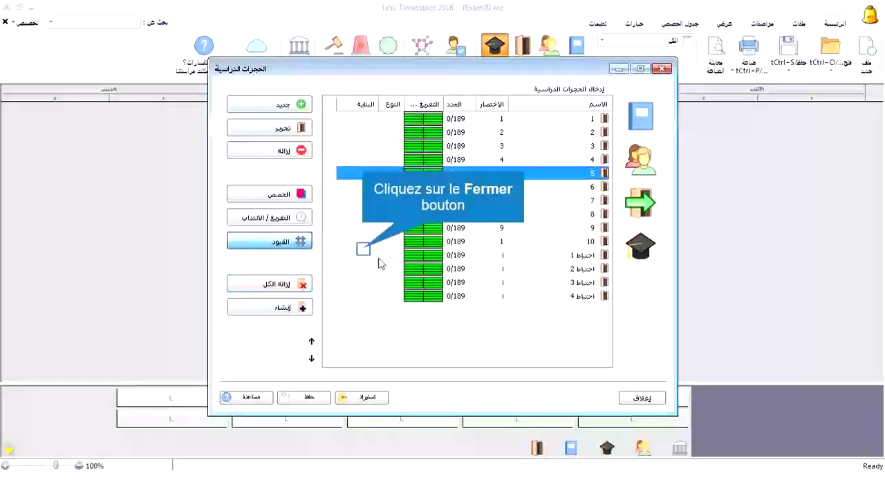
left_click(365, 253)
left_click(376, 269)
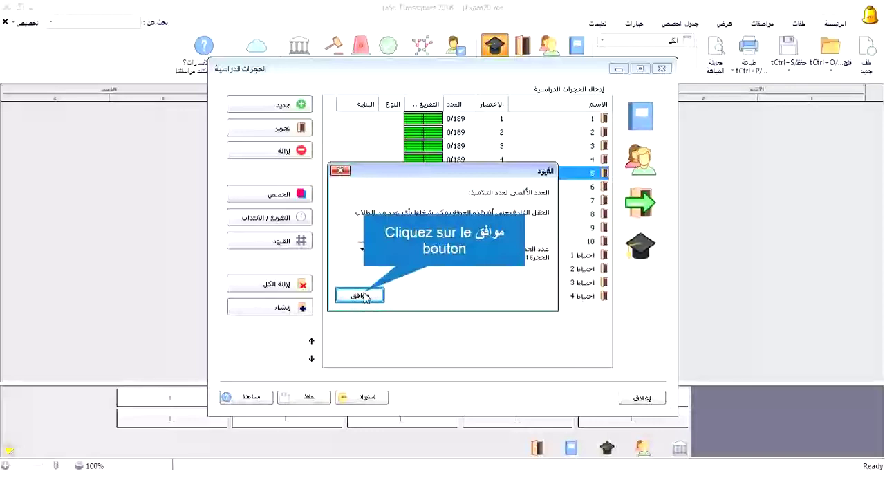
left_click(361, 295)
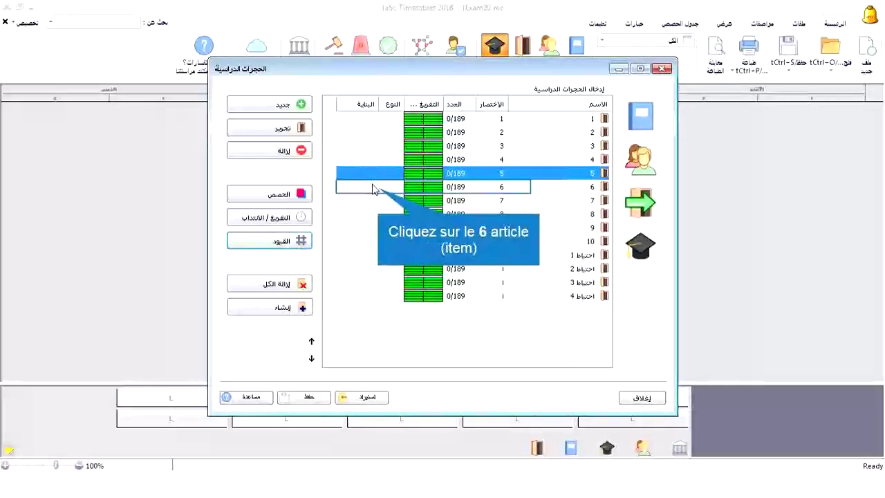
Set the number of lessons allowed at the same time in classroom 6 to 2
left_click(380, 188)
left_click(305, 242)
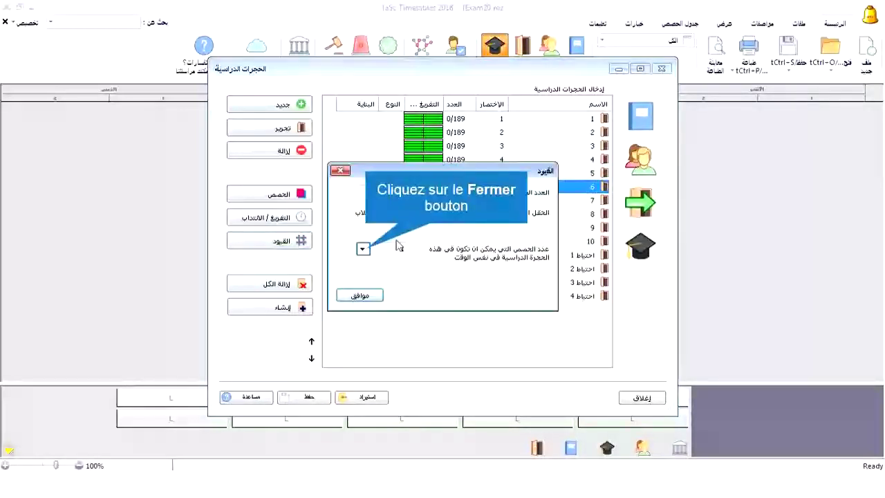
left_click(363, 249)
left_click(377, 270)
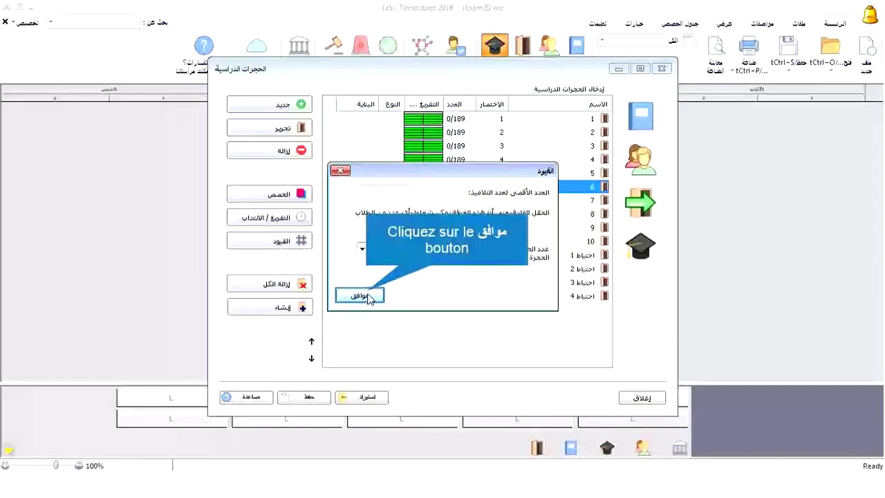
left_click(361, 295)
Set the number of lessons allowed at the same time in classroom 7 to 2
left_click(387, 200)
left_click(309, 242)
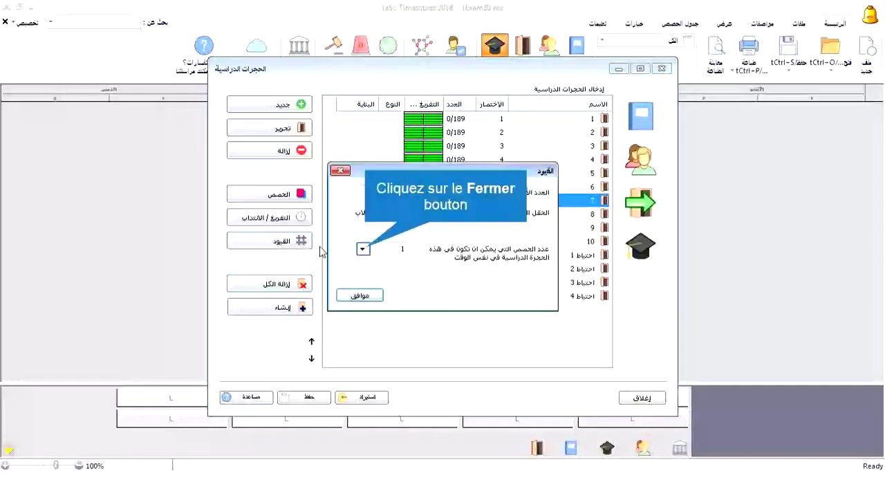
left_click(363, 248)
left_click(377, 270)
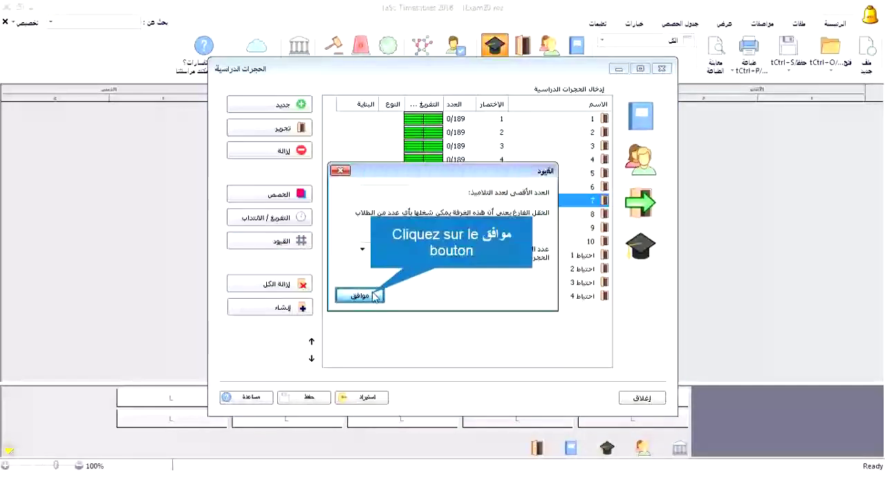
left_click(361, 296)
Set the number of lessons allowed at the same time in classroom 8 to 2
left_click(377, 216)
left_click(298, 247)
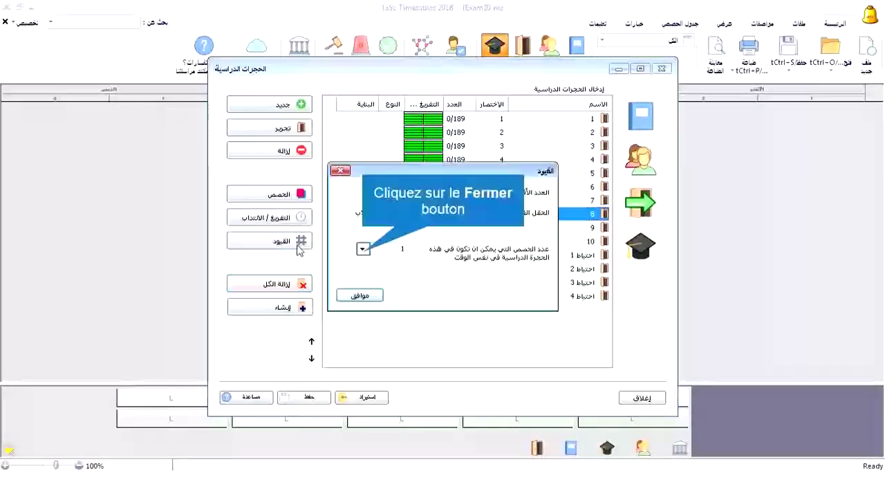
left_click(362, 249)
left_click(369, 270)
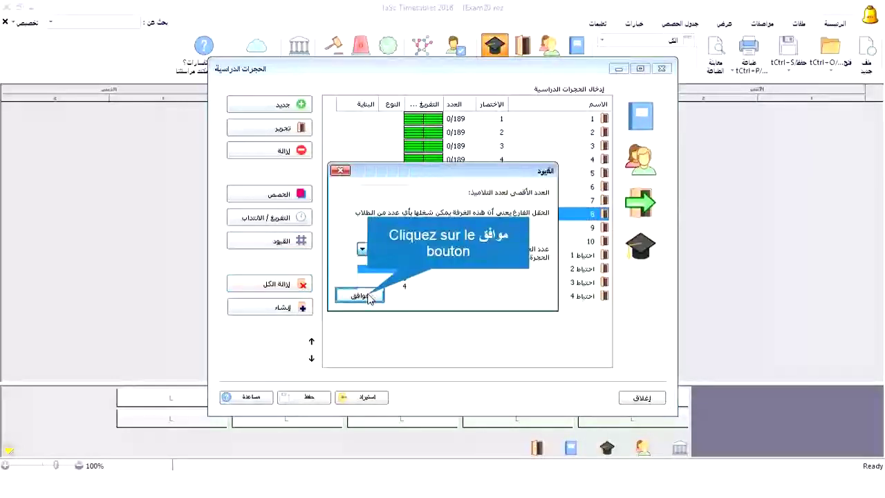
left_click(360, 295)
Set the number of lessons allowed at the same time in classroom 9 to 2
left_click(370, 228)
left_click(306, 245)
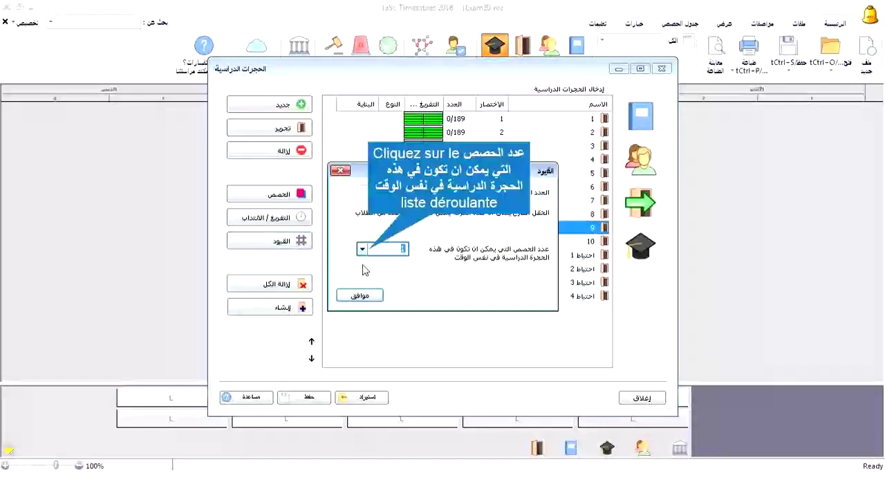
left_click(362, 249)
left_click(370, 270)
left_click(360, 295)
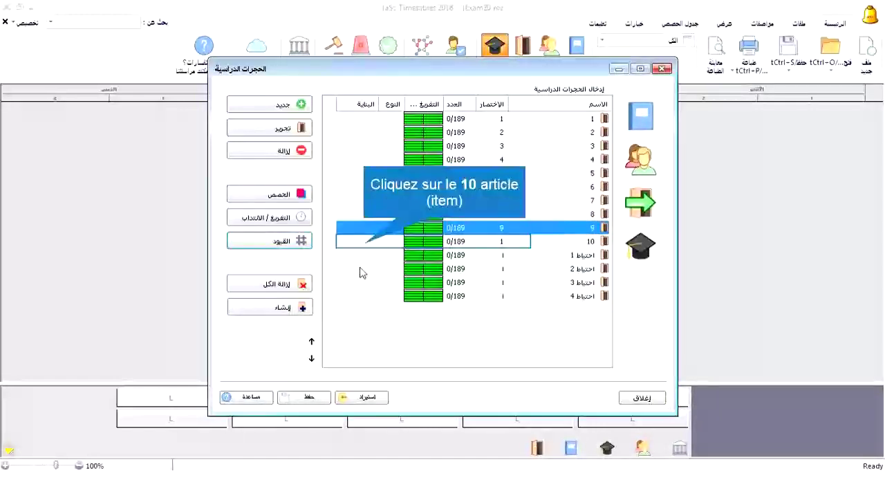
Set the number of lessons allowed at the same time in classroom 10 to 2
left_click(363, 242)
left_click(310, 242)
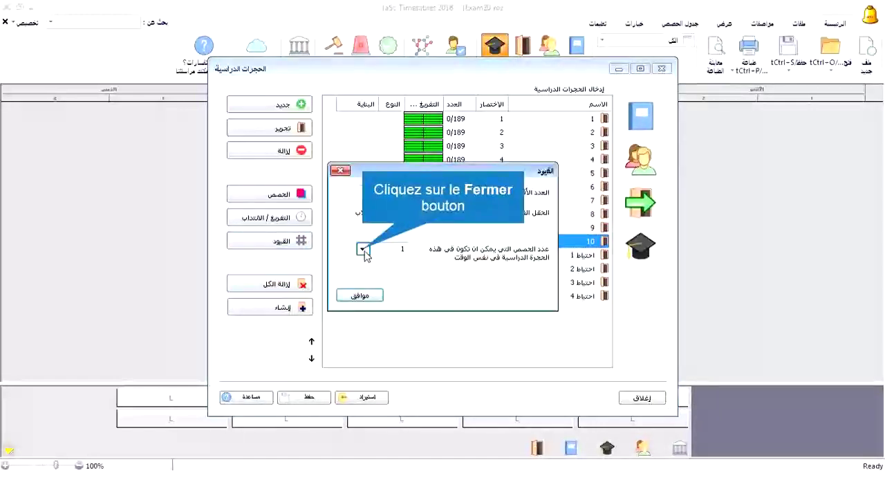
left_click(363, 249)
left_click(373, 270)
left_click(359, 295)
Set the number of lessons allowed at the same time in the reserve classroom احتياط 1 to 2
left_click(373, 256)
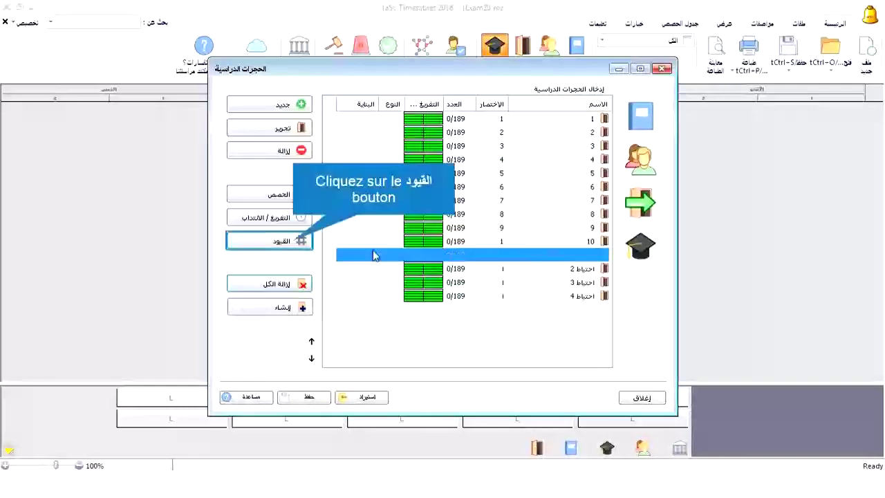
left_click(302, 241)
left_click(362, 249)
left_click(370, 270)
left_click(359, 295)
Set the number of lessons allowed at the same time in the reserve classroom احتياط 2 to 2
left_click(370, 269)
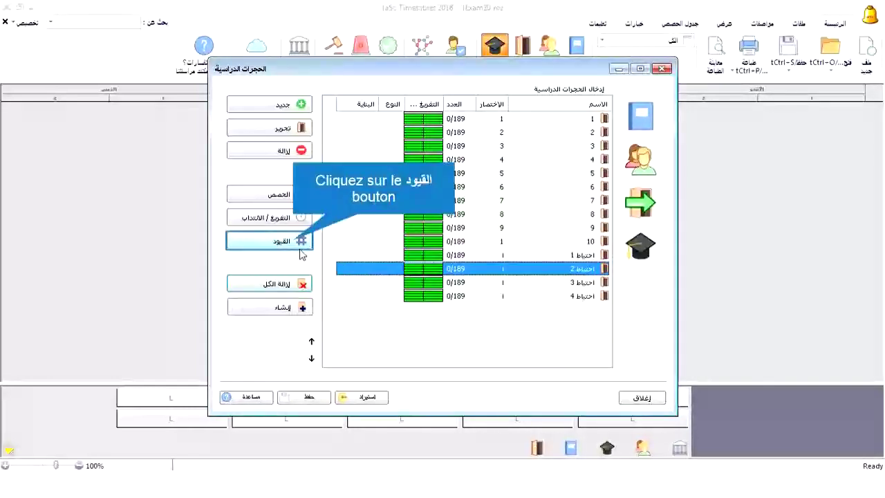
left_click(301, 240)
left_click(363, 248)
left_click(368, 270)
left_click(360, 295)
Set the number of lessons allowed at the same time in the reserve classroom احتياط 3 to 2
left_click(366, 281)
left_click(305, 242)
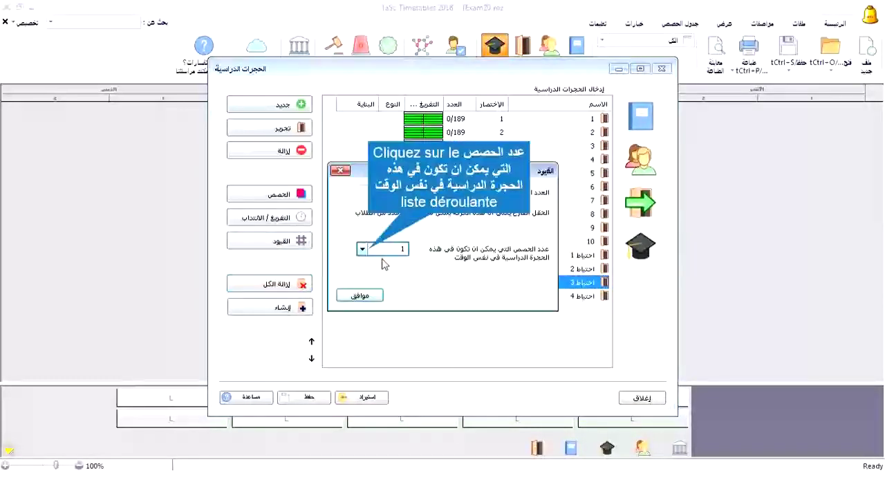
left_click(363, 248)
left_click(368, 270)
left_click(366, 296)
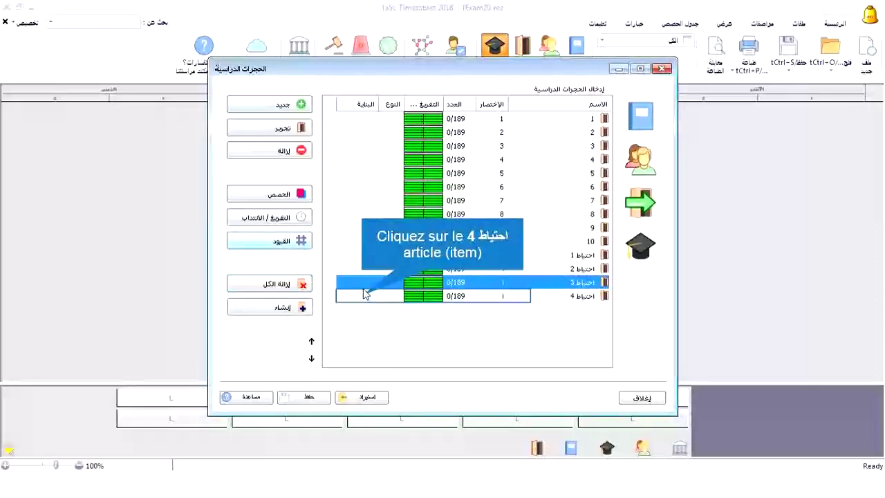
Set the number of lessons allowed at the same time in reserve classroom احتياط 4 to 2 and close the classroom list
left_click(360, 297)
left_click(304, 242)
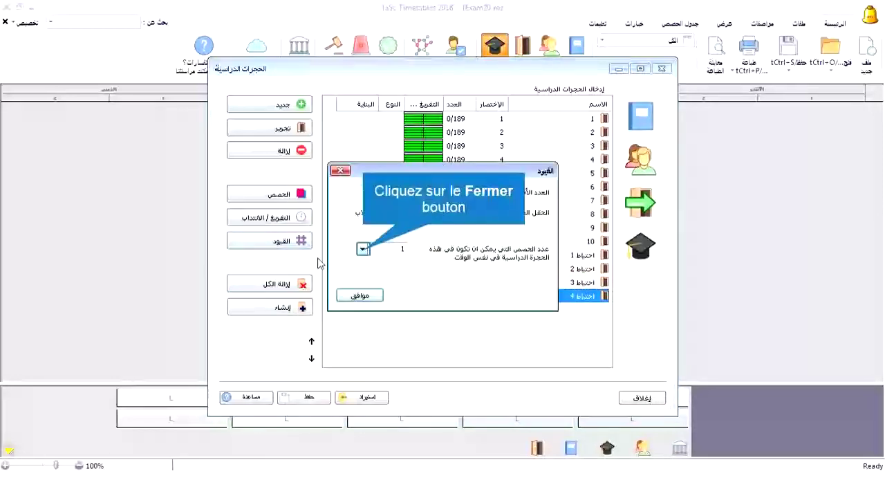
left_click(362, 249)
left_click(374, 273)
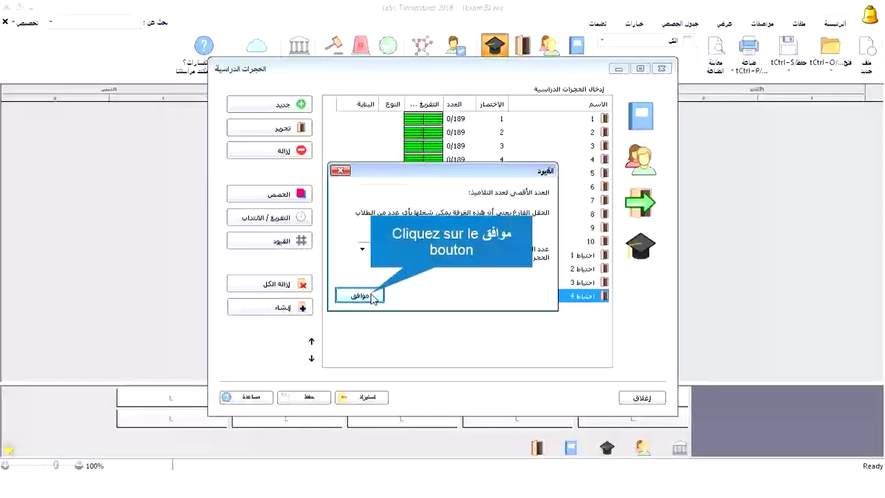
left_click(359, 295)
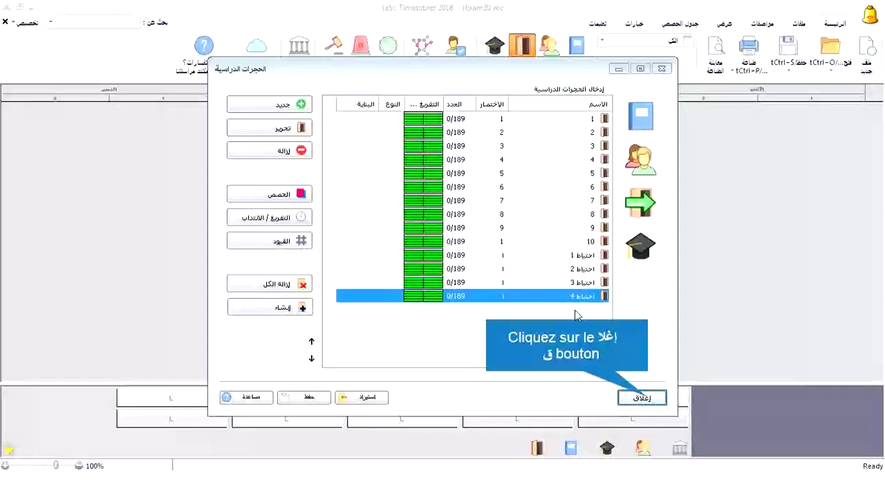
left_click(641, 398)
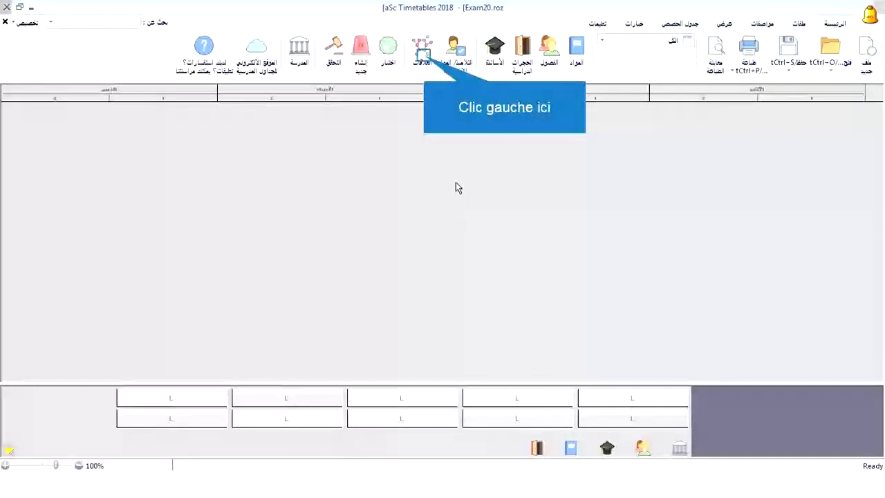
Add an advanced card relationship of type #50, maximum lessons per week in the selected classrooms, with the value 1
left_click(422, 51)
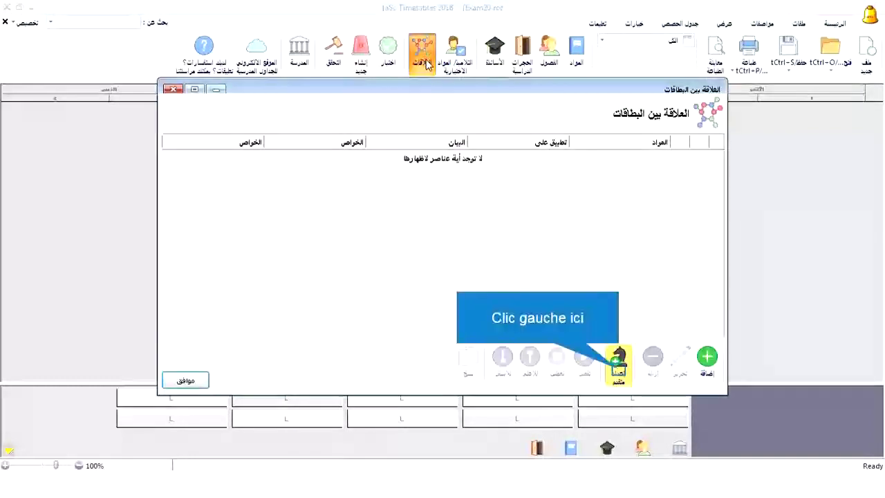
left_click(619, 367)
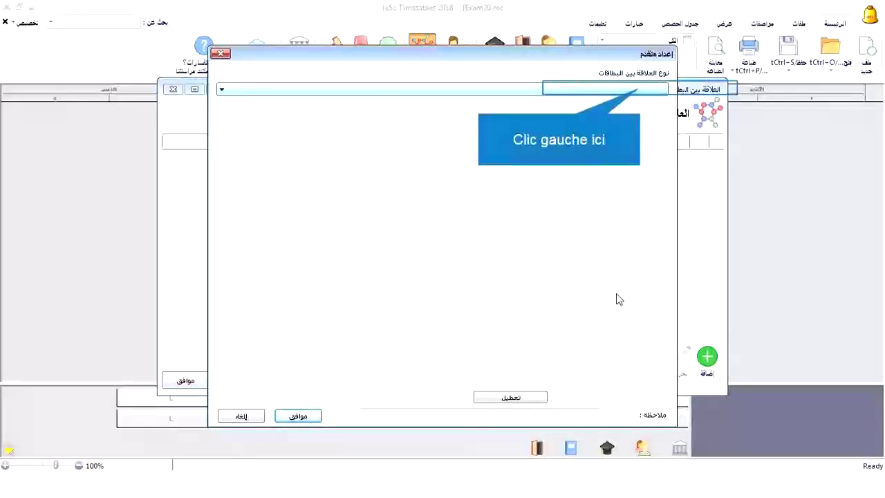
left_click(642, 93)
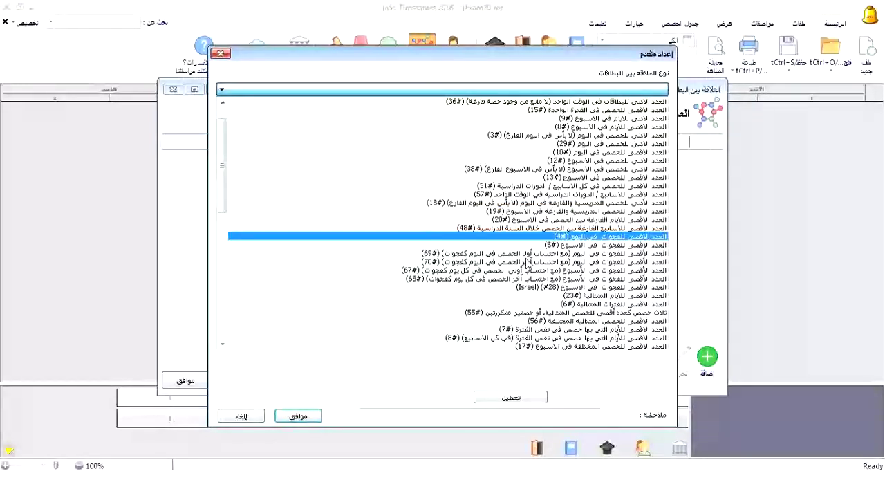
scroll(525, 263, "down", 5)
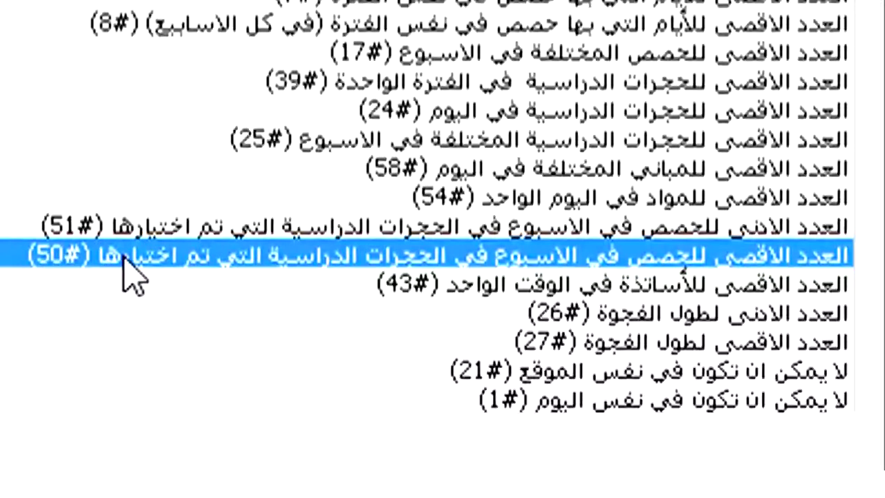
left_click(61, 256)
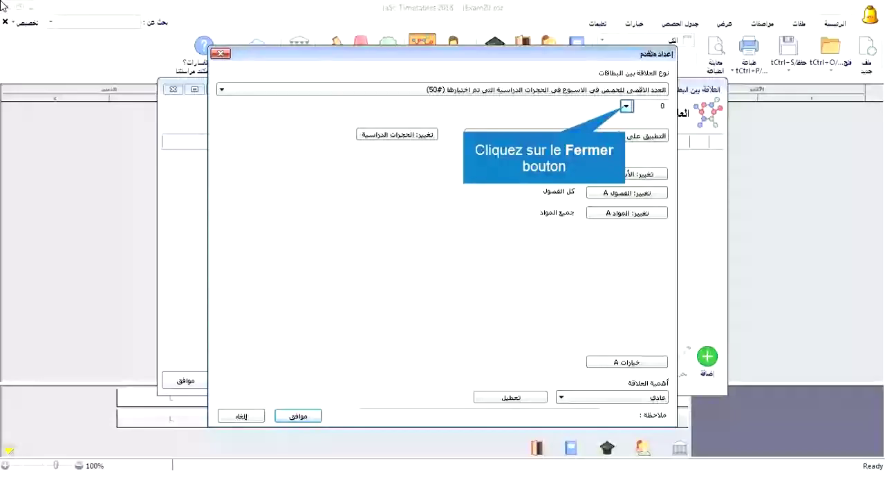
left_click(626, 107)
left_click(651, 127)
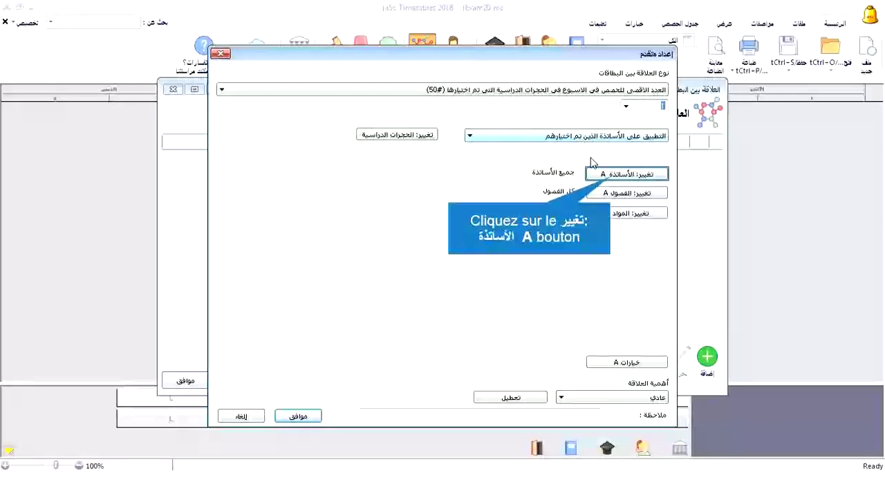
Apply the card relationship to all teachers
left_click(609, 175)
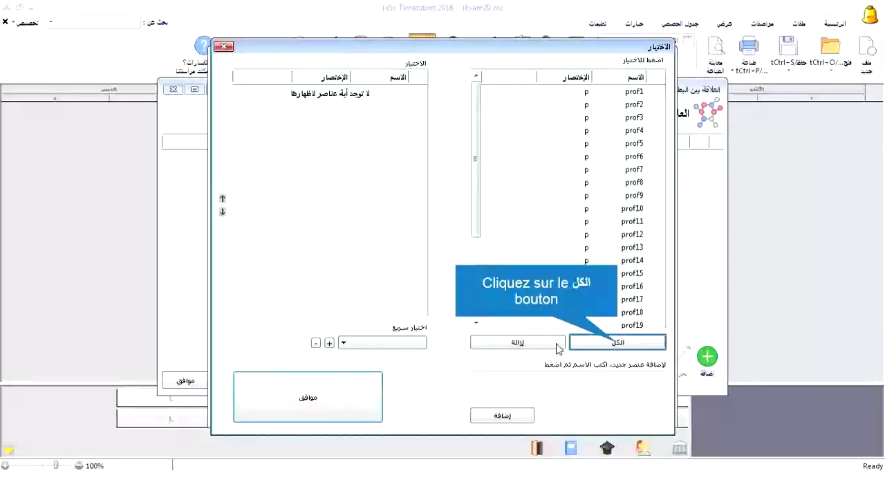
left_click(615, 342)
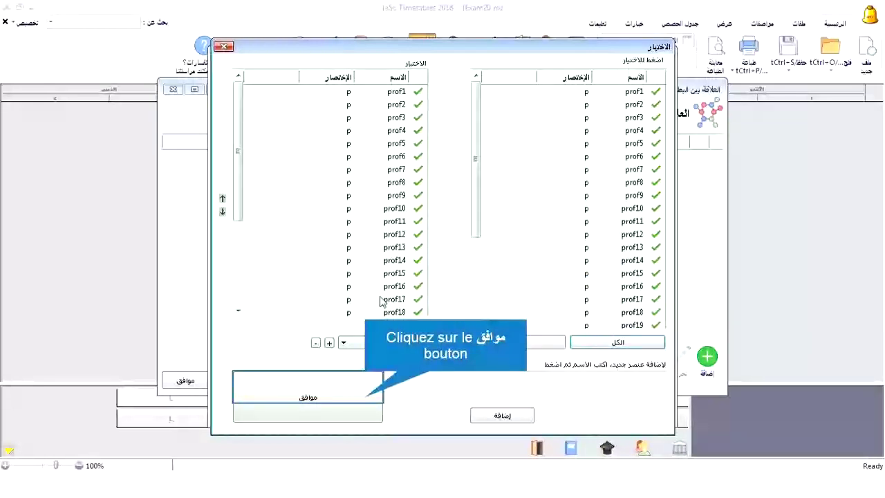
left_click(365, 396)
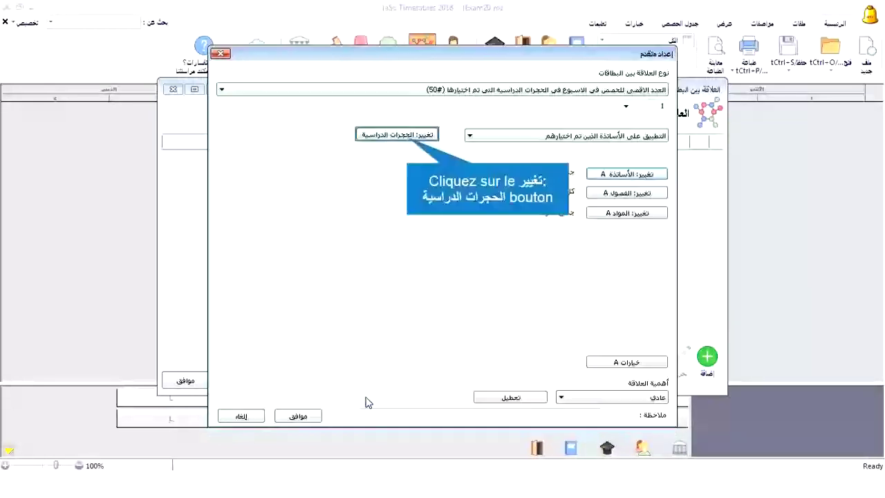
Choose classroom 1 as the classroom the card relationship restricts
left_click(409, 136)
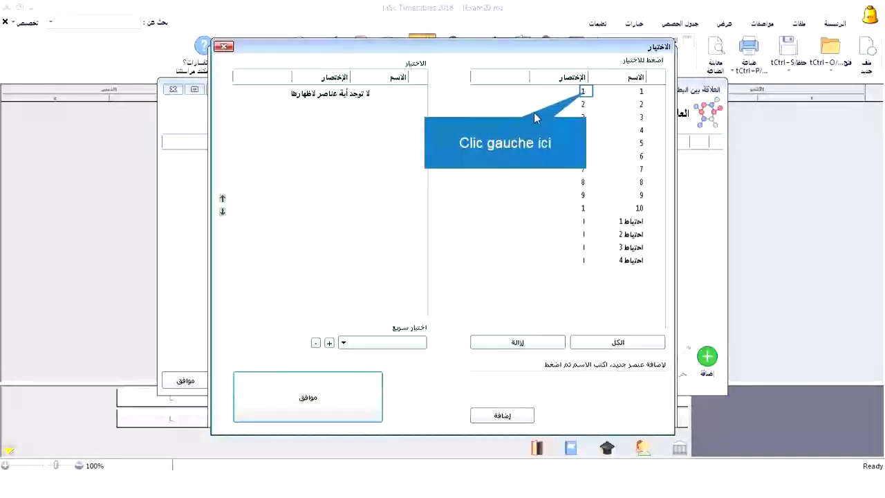
left_click(582, 92)
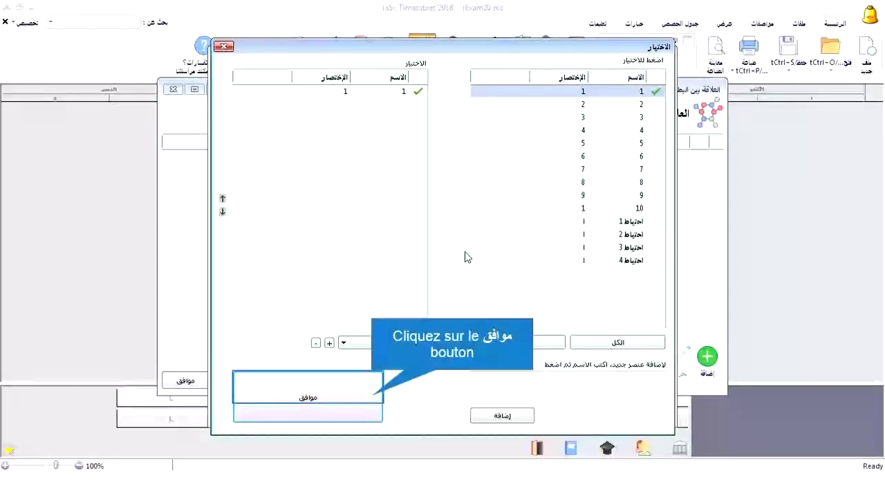
left_click(378, 386)
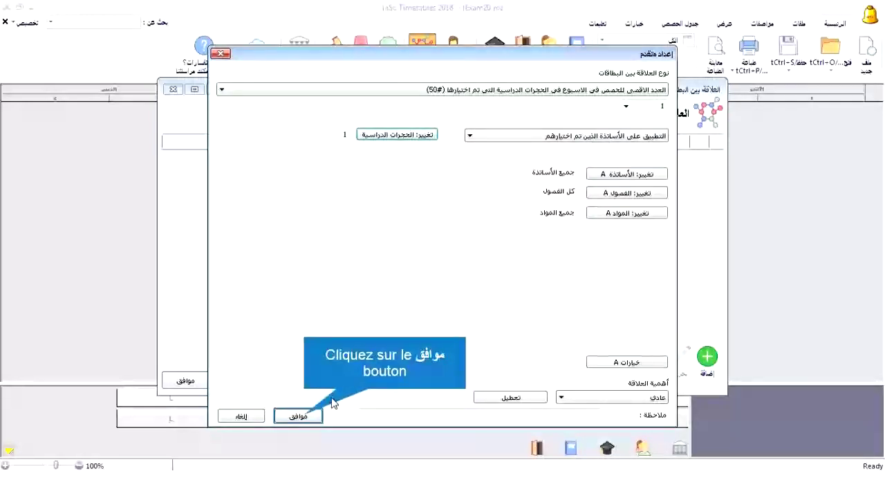
Save the classroom 1 card relationship, and duplicate it with classroom 2 as the restricted classroom
left_click(296, 415)
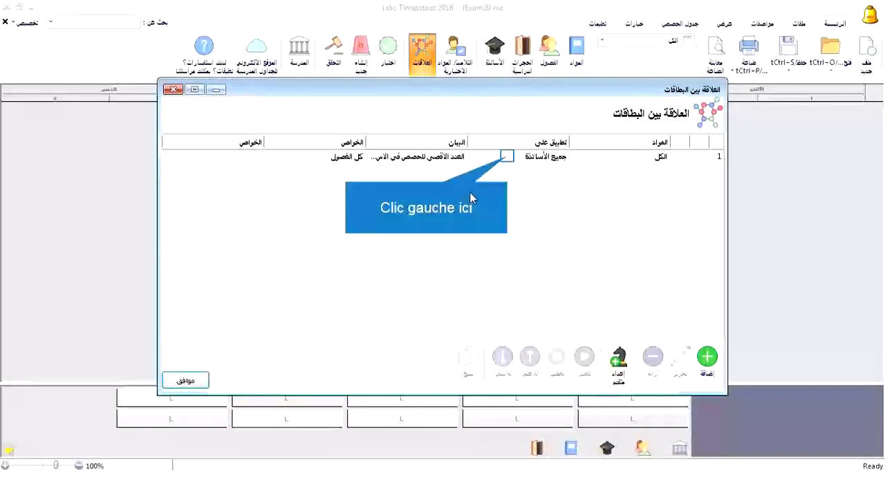
left_click(509, 158)
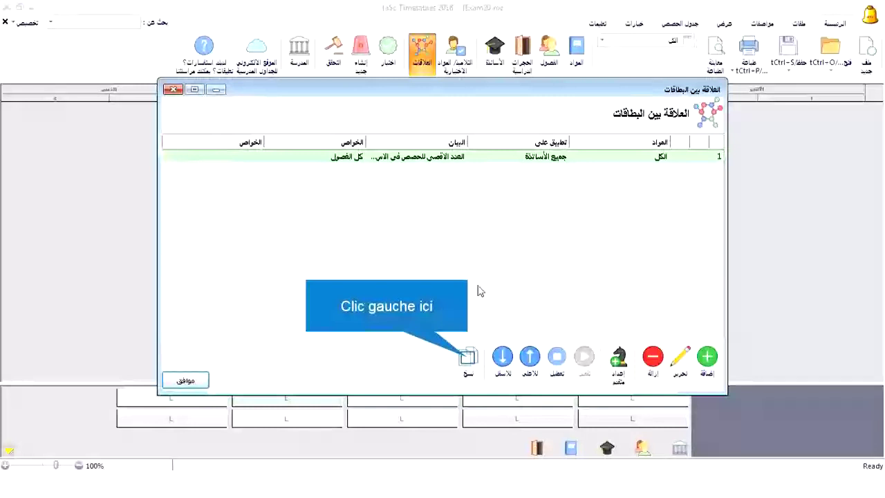
left_click(467, 356)
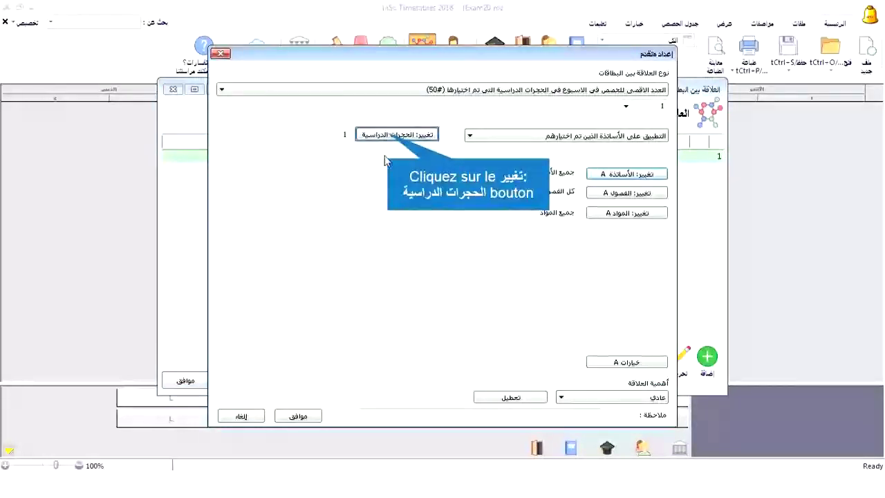
left_click(396, 136)
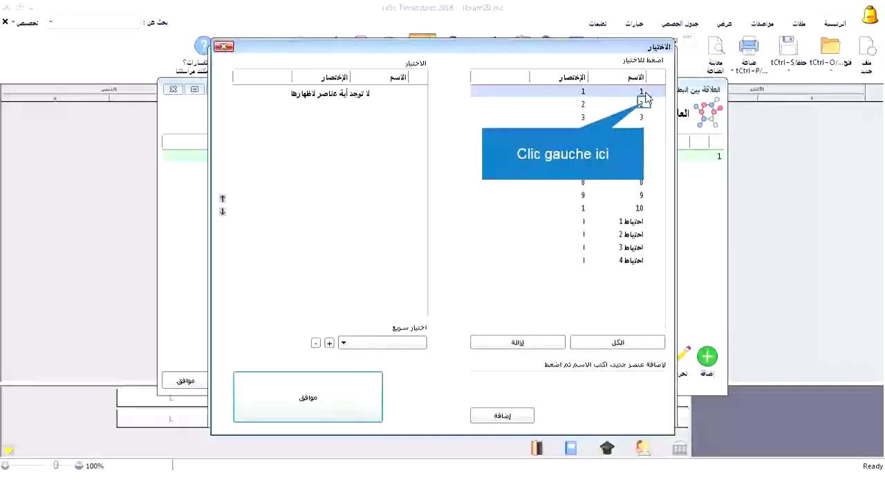
left_click(654, 104)
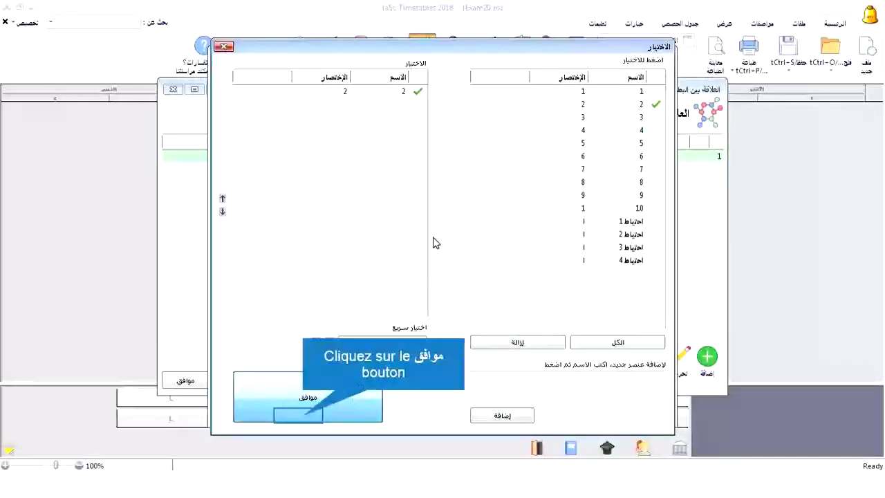
left_click(304, 418)
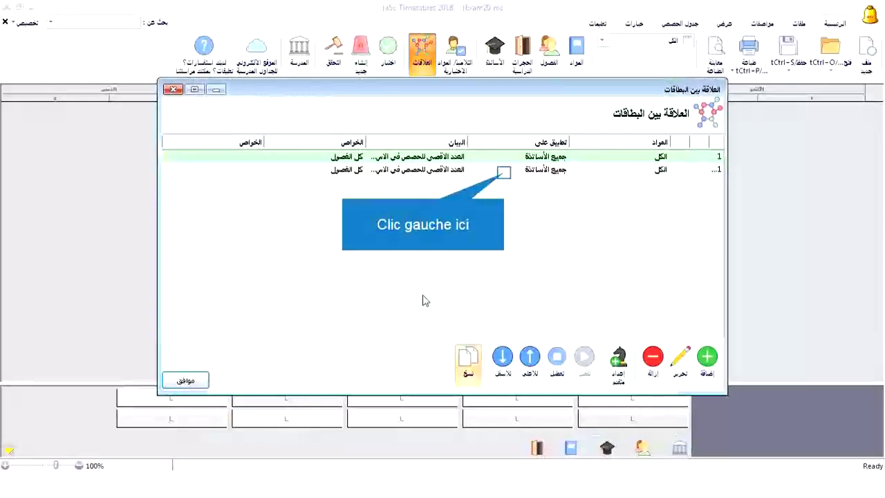
Duplicate the classroom 2 card relationship and change the copy's restricted classroom to 3
left_click(505, 174)
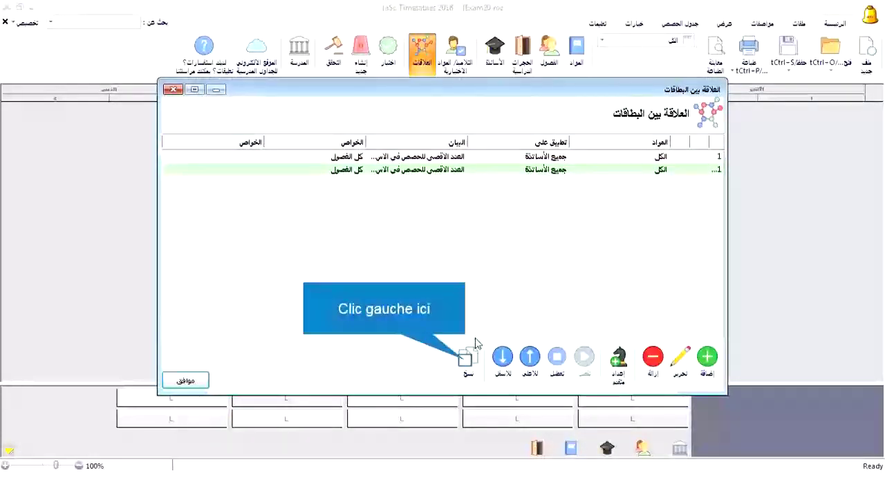
left_click(466, 358)
left_click(396, 135)
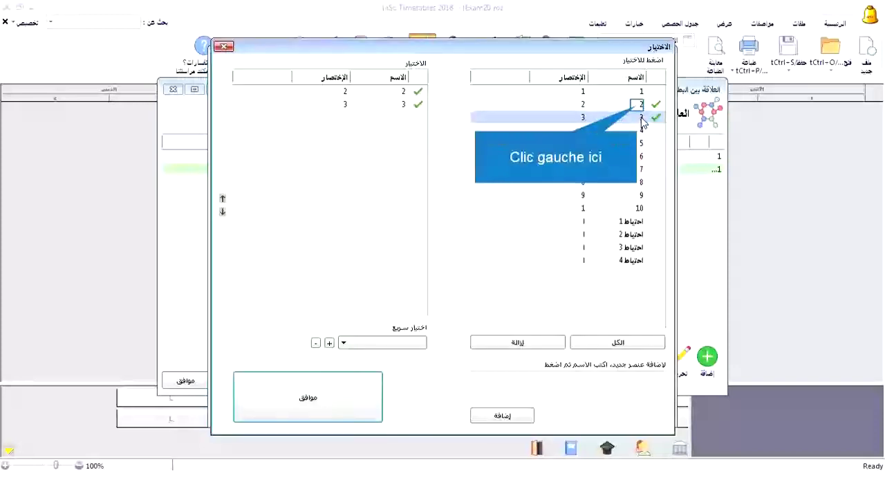
left_click(640, 104)
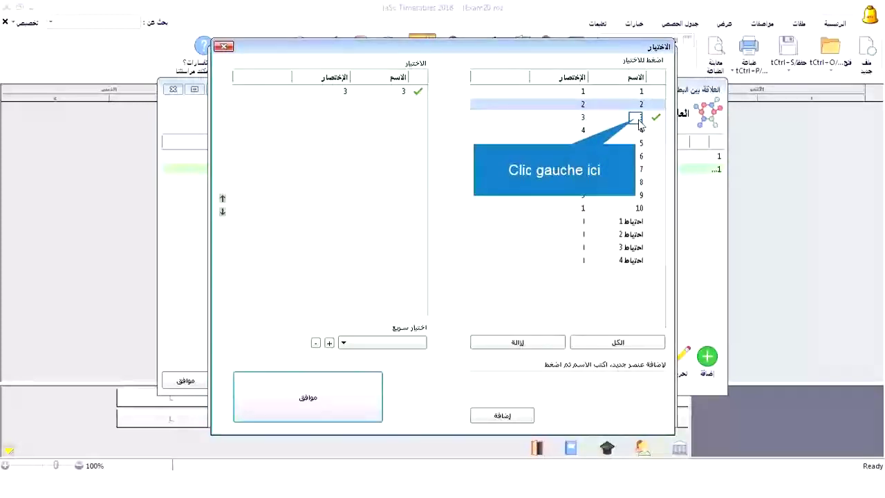
left_click(636, 119)
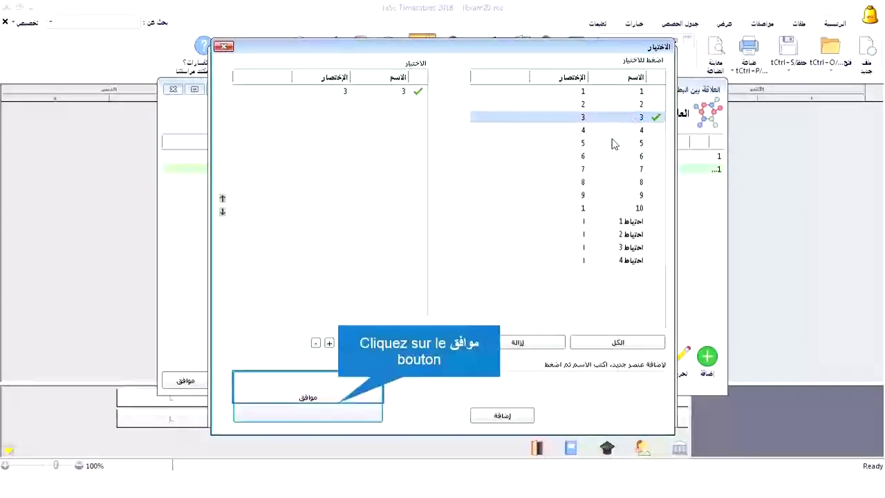
left_click(334, 404)
left_click(307, 413)
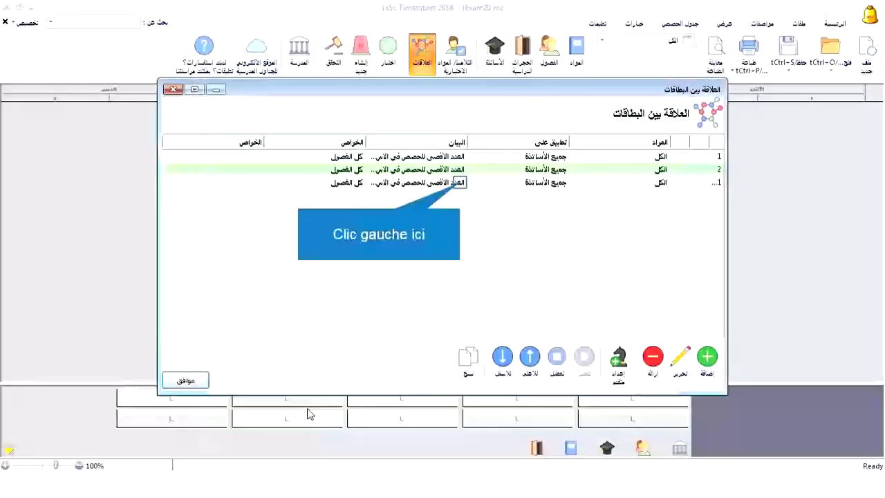
Duplicate the classroom 3 card relationship and make classroom 4 the copy's only restricted classroom
left_click(460, 184)
left_click(468, 357)
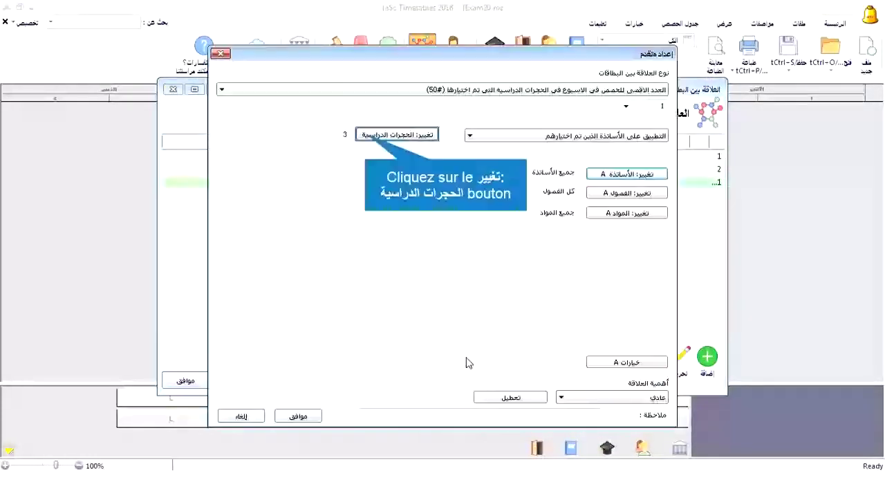
left_click(381, 137)
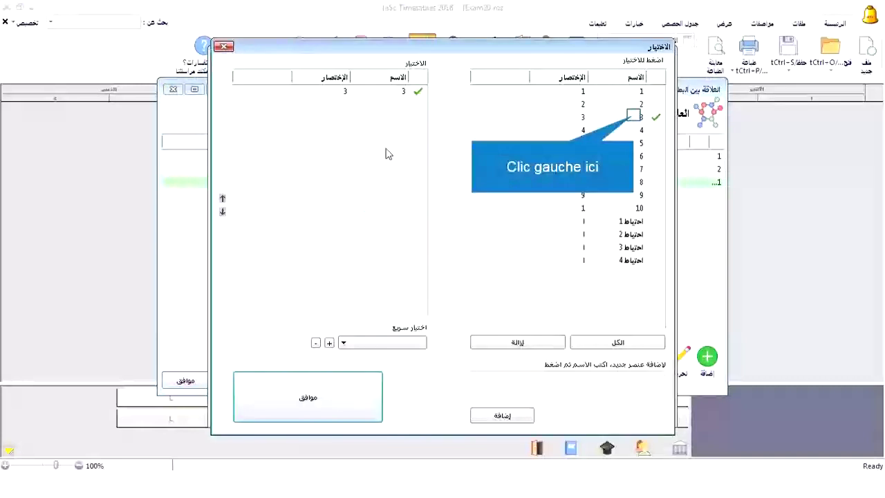
left_click(632, 130)
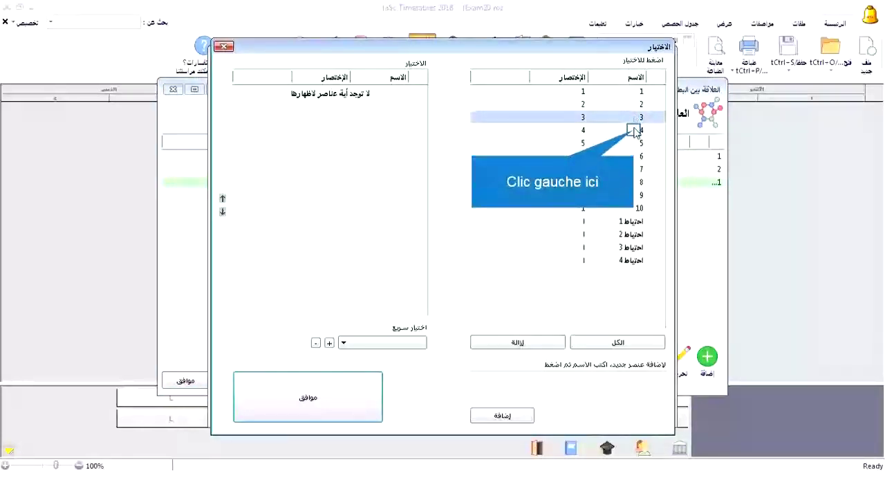
left_click(340, 413)
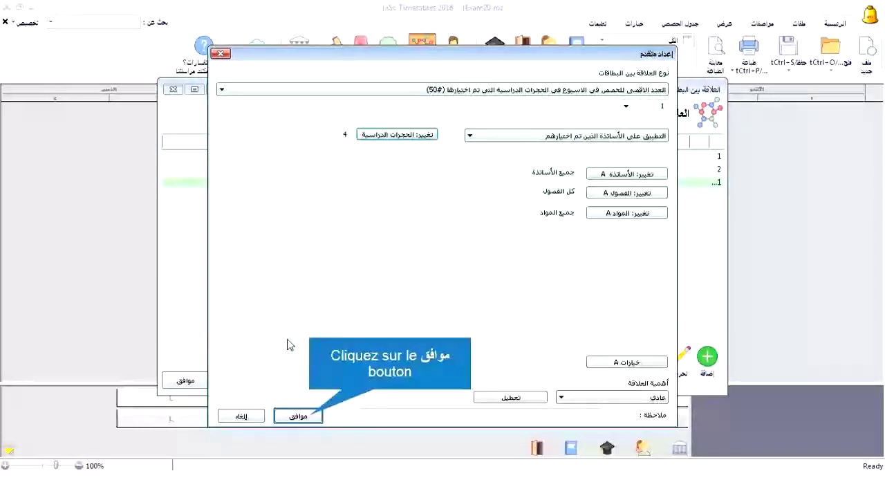
left_click(311, 415)
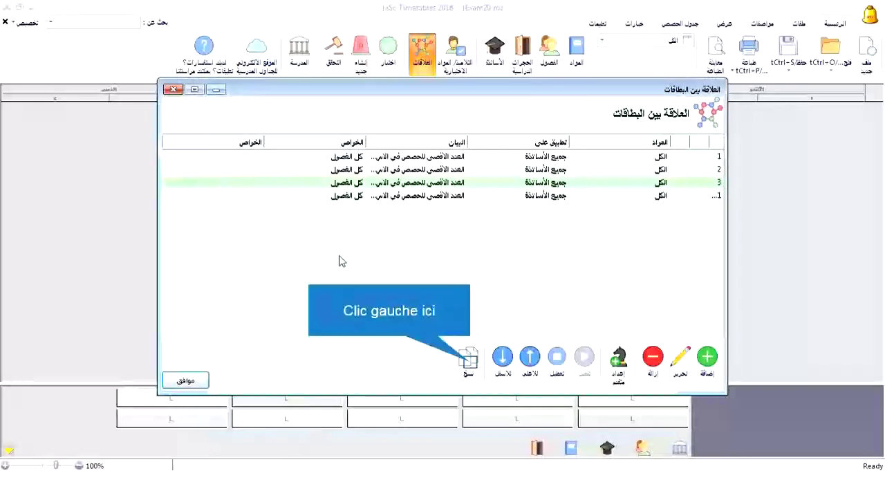
Duplicate the still-selected classroom 3 card relationship and replace the copy's classroom with 5
left_click(467, 365)
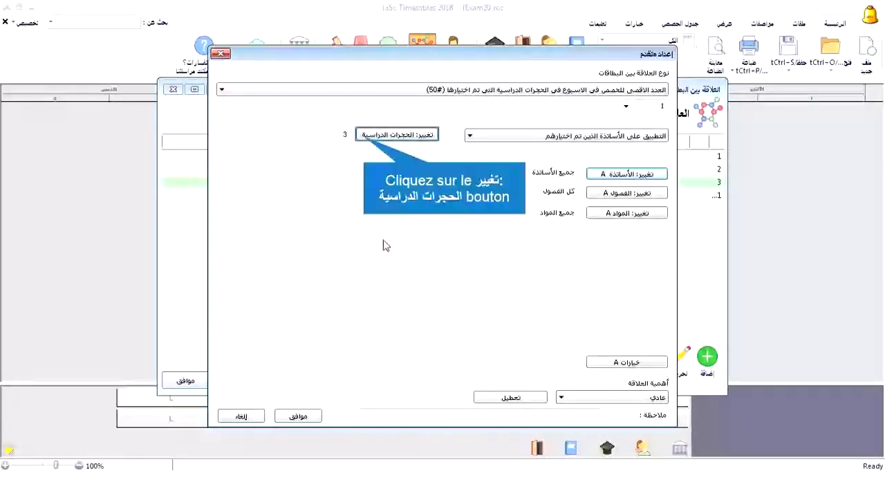
left_click(368, 136)
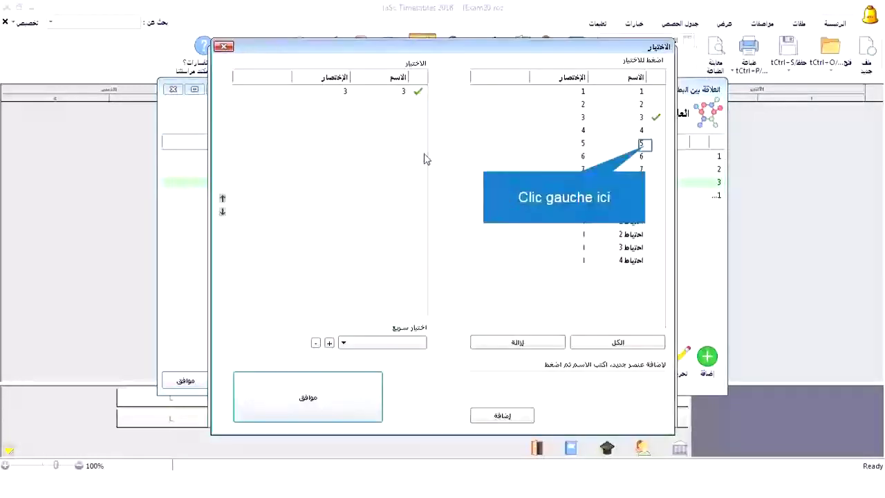
left_click(641, 144)
left_click(643, 121)
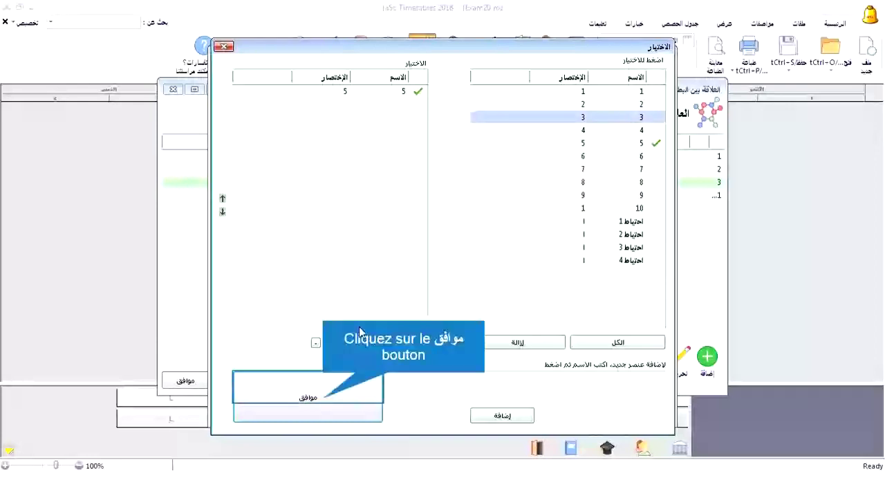
left_click(324, 399)
left_click(299, 415)
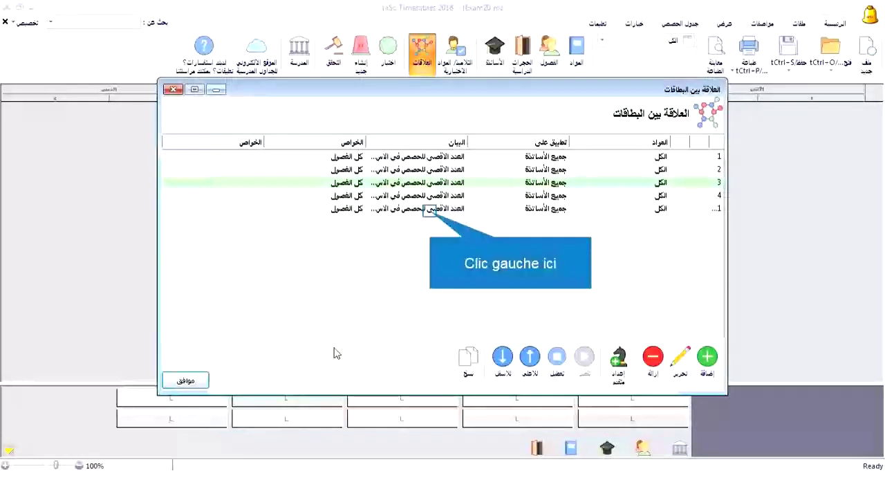
Duplicate the classroom 5 card relationship and set the copy to restrict classroom 6 instead
left_click(429, 209)
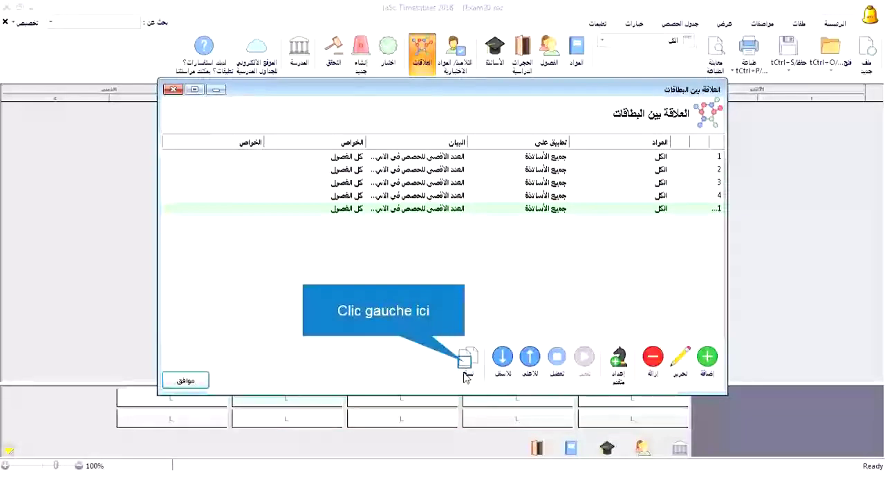
left_click(465, 360)
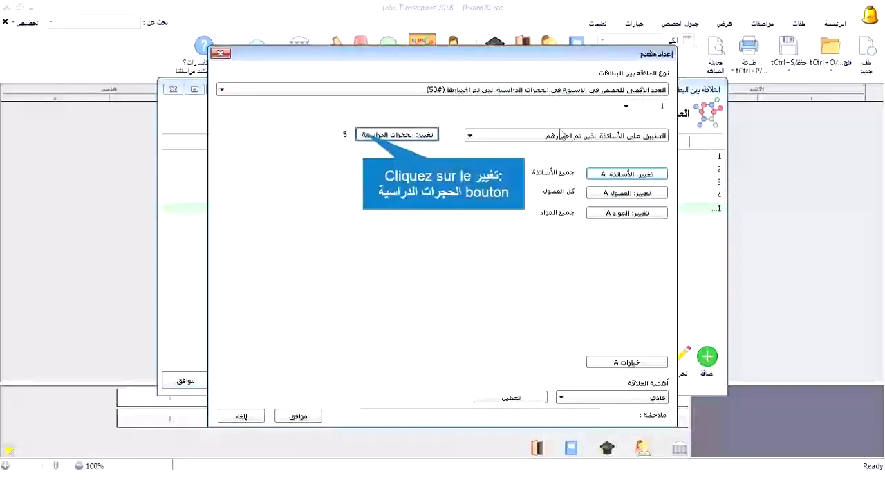
left_click(375, 142)
left_click(647, 157)
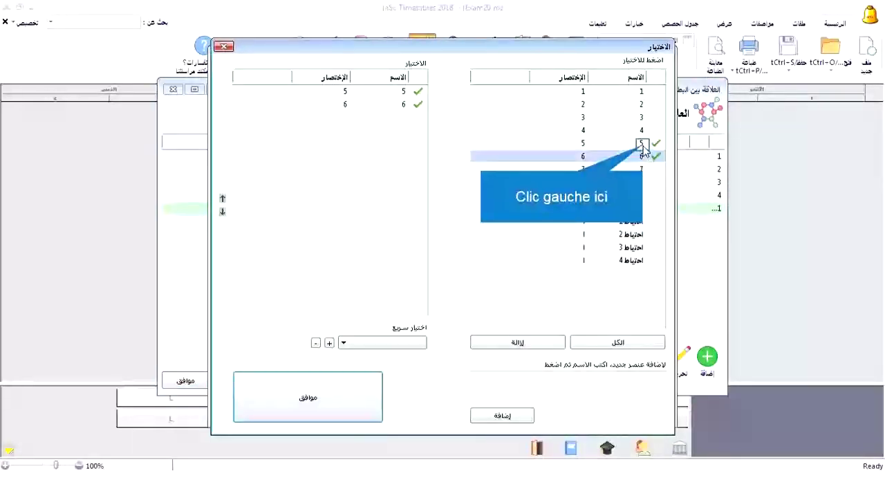
left_click(348, 403)
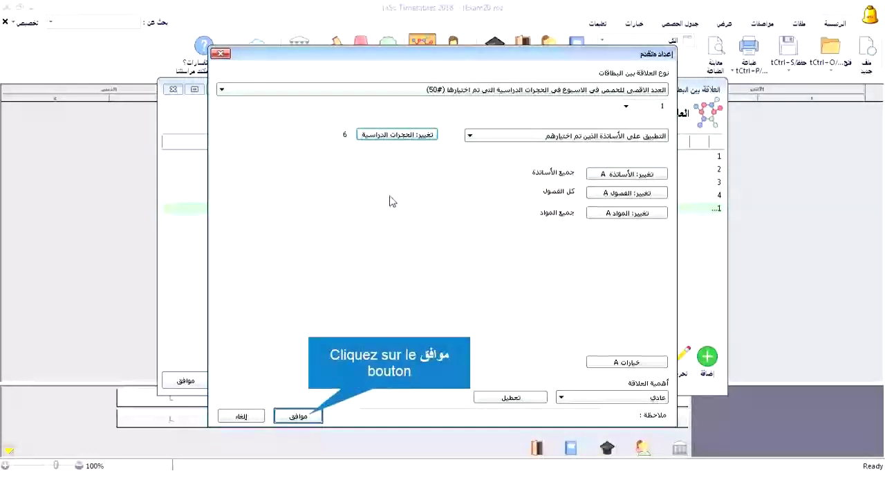
left_click(309, 415)
Duplicate the classroom 6 card relationship and switch the copy's selected classroom to 7
double_click(443, 225)
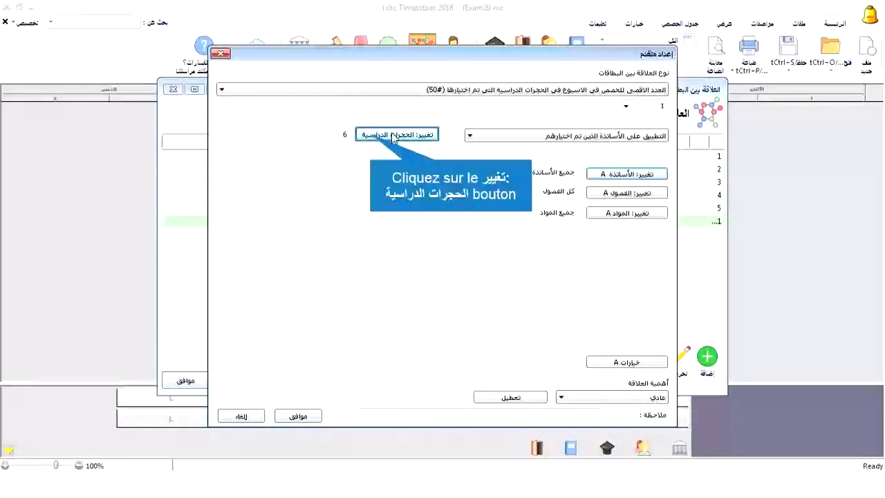
left_click(366, 135)
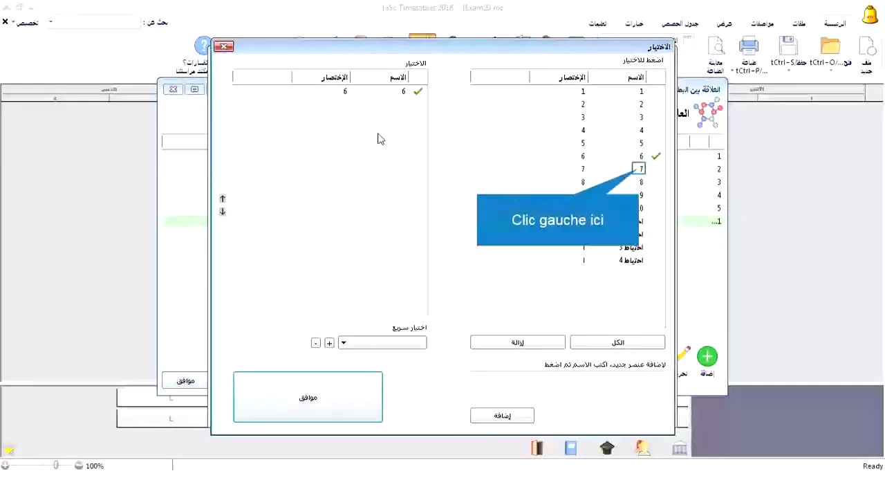
left_click(636, 170)
left_click(342, 399)
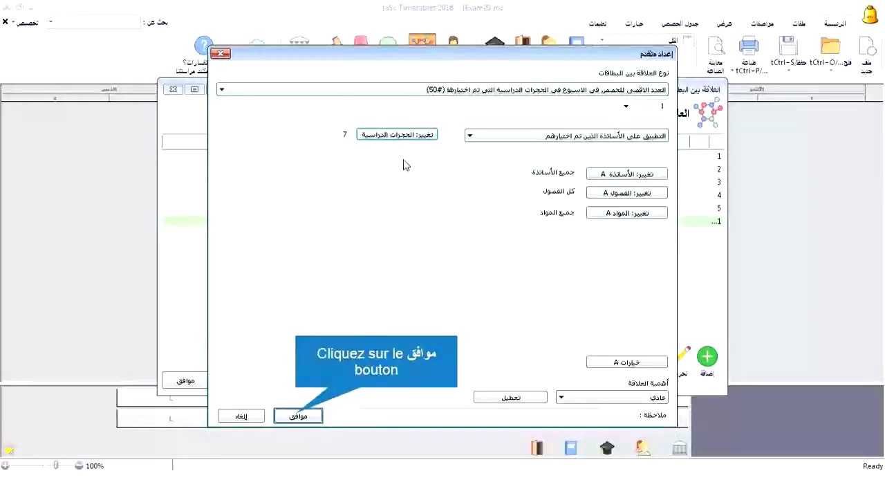
left_click(298, 415)
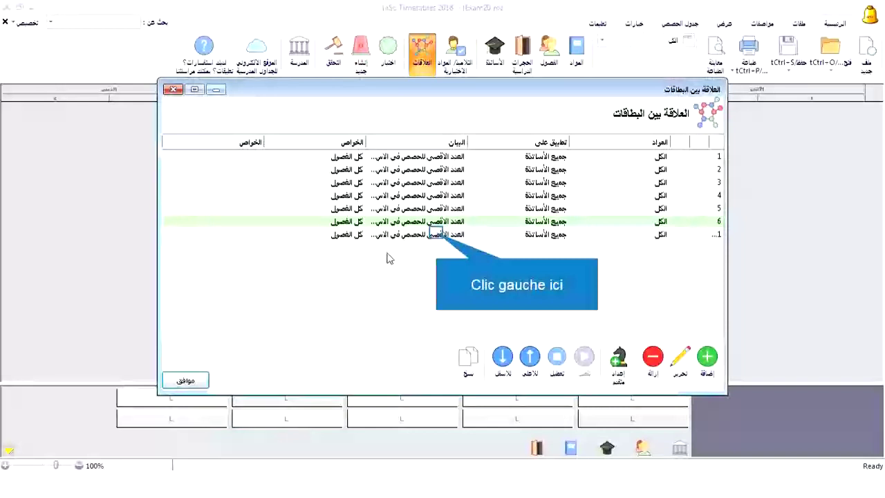
Duplicate the classroom 7 card relationship and select only classroom 8 for the copy
left_click(438, 236)
left_click(470, 359)
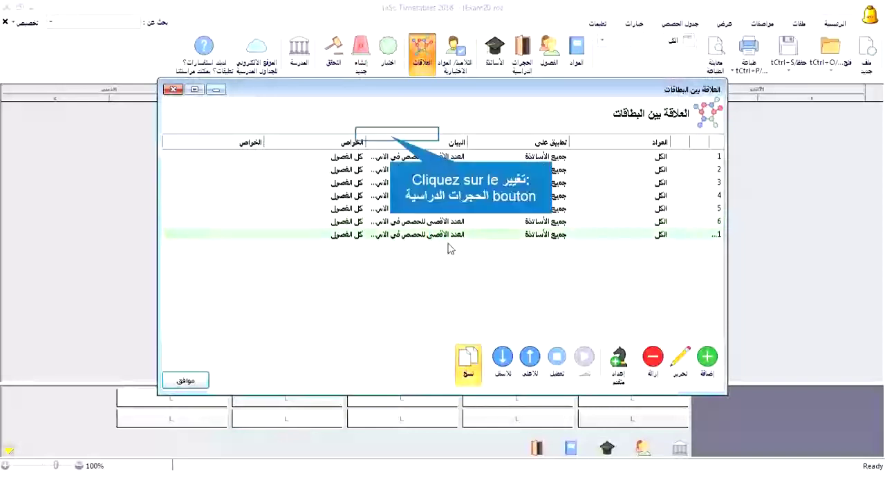
left_click(395, 134)
left_click(630, 184)
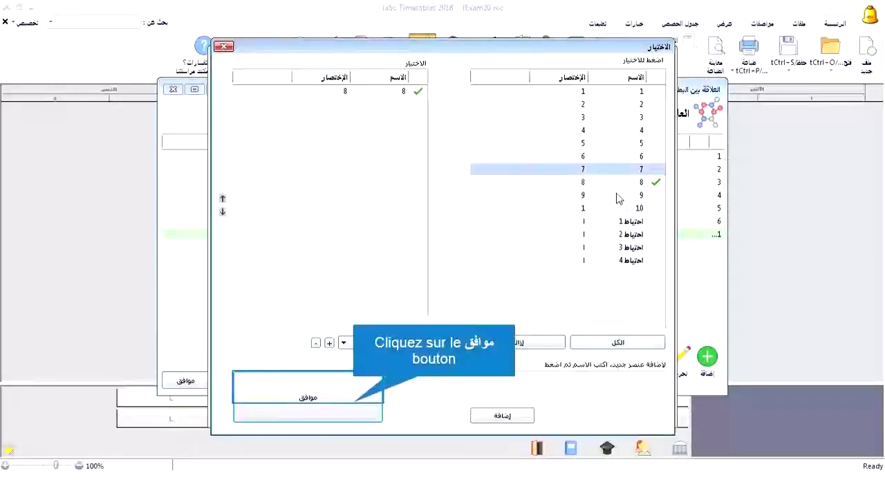
left_click(354, 400)
left_click(312, 414)
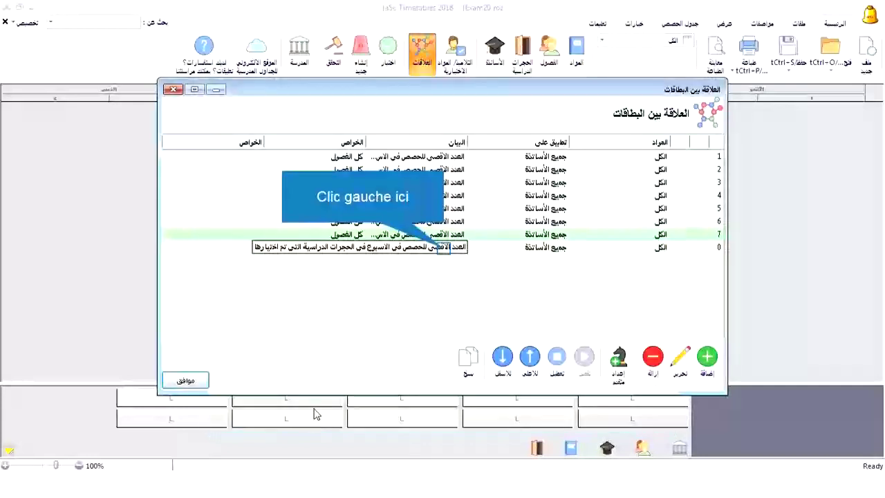
Duplicate the classroom 8 card relationship and assign classroom 9 to the copy in its place
left_click(446, 249)
left_click(464, 358)
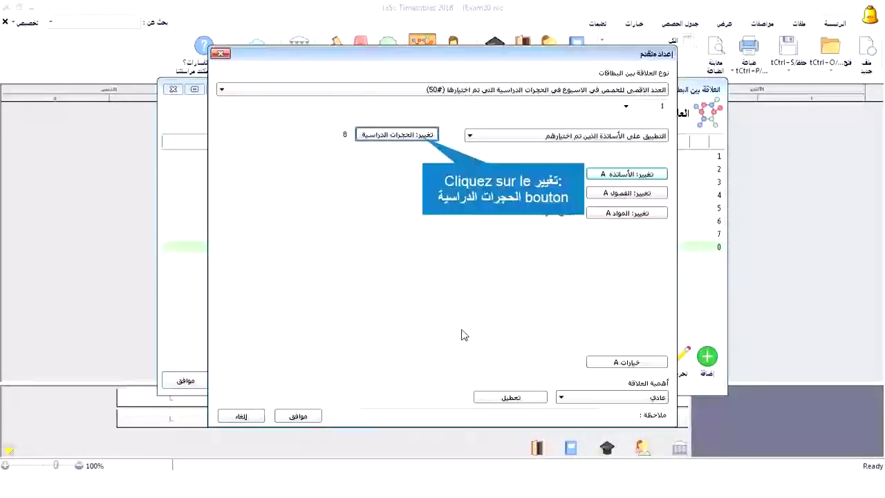
left_click(428, 136)
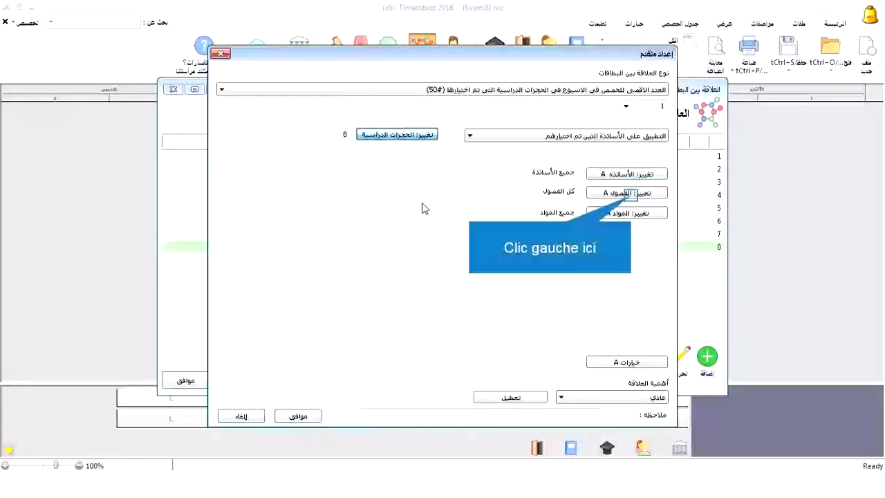
left_click(629, 194)
left_click(630, 181)
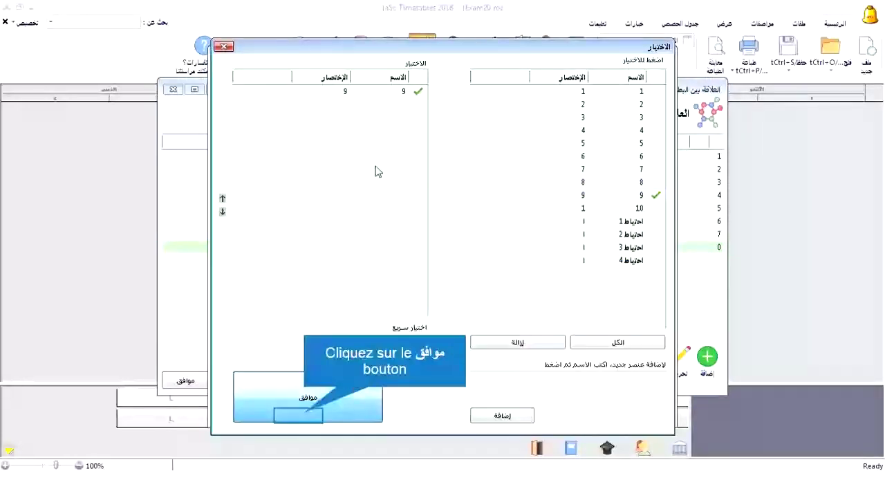
left_click(304, 414)
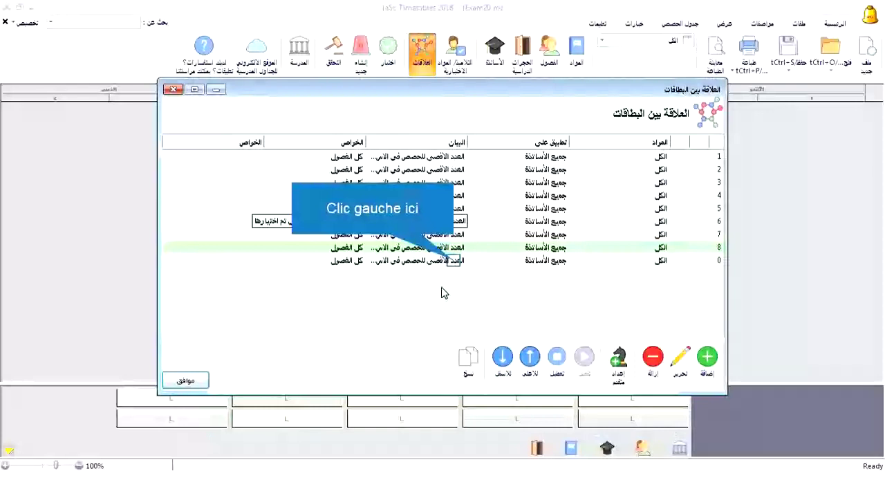
Duplicate the classroom 9 card relationship and set the copy to restrict only classroom 10
left_click(457, 266)
left_click(470, 358)
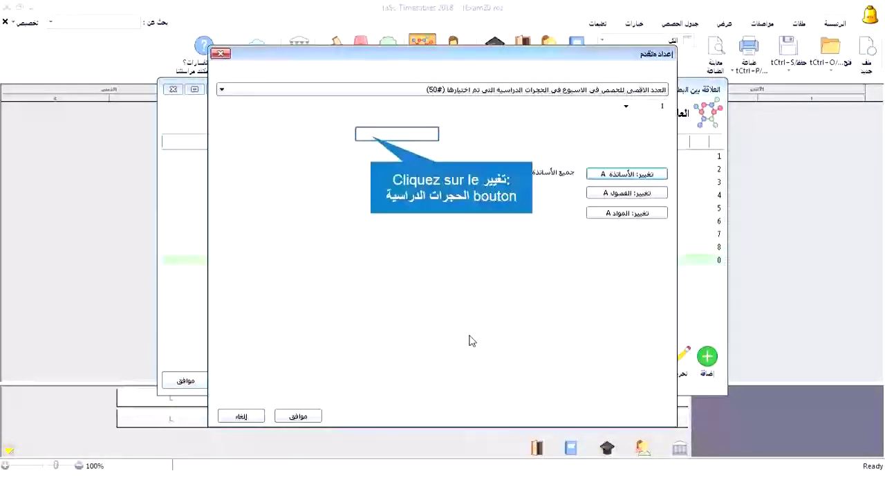
left_click(381, 140)
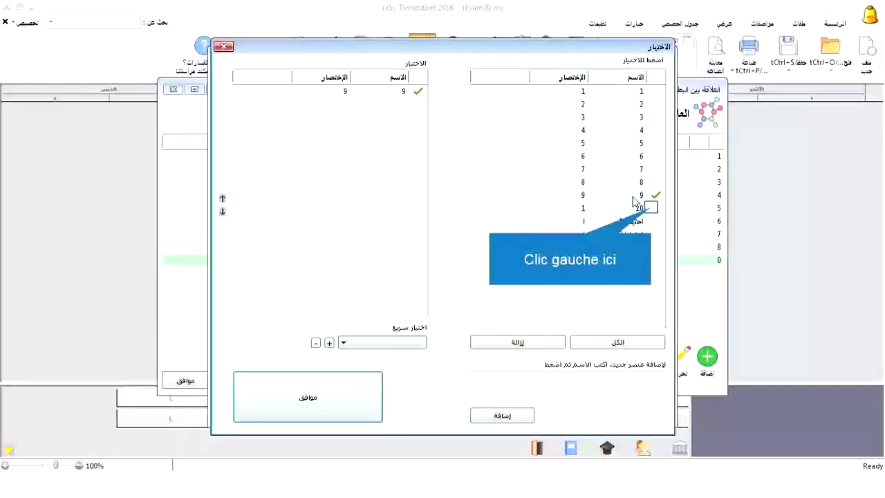
left_click(654, 209)
left_click(654, 196)
left_click(370, 380)
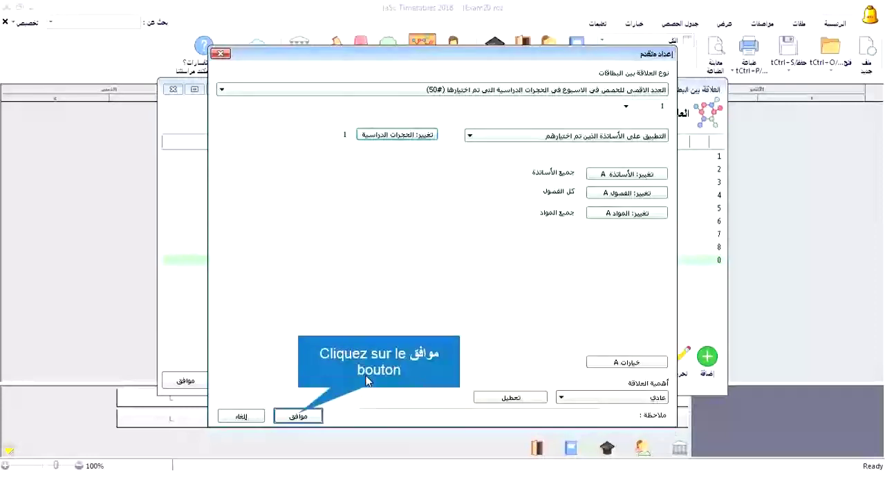
left_click(295, 415)
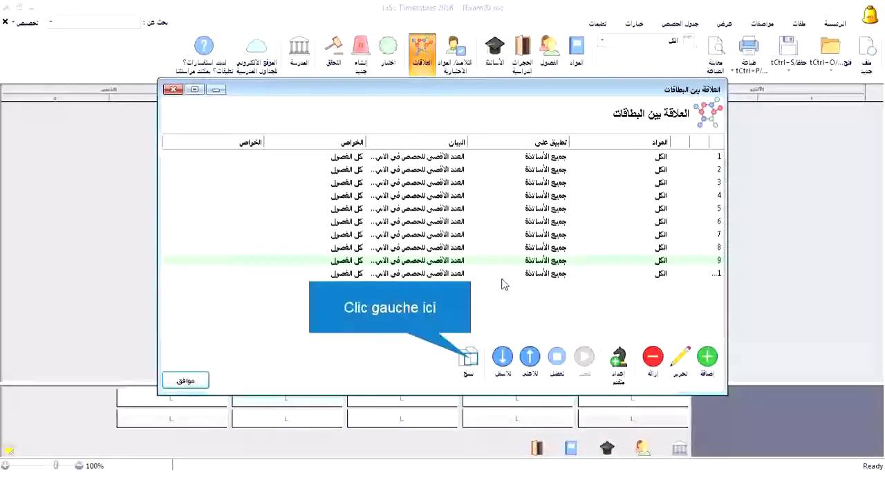
Duplicate the classroom 10 card relationship and replace its classroom with the four reserve rooms احتياط 1 to احتياط 4
left_click(470, 358)
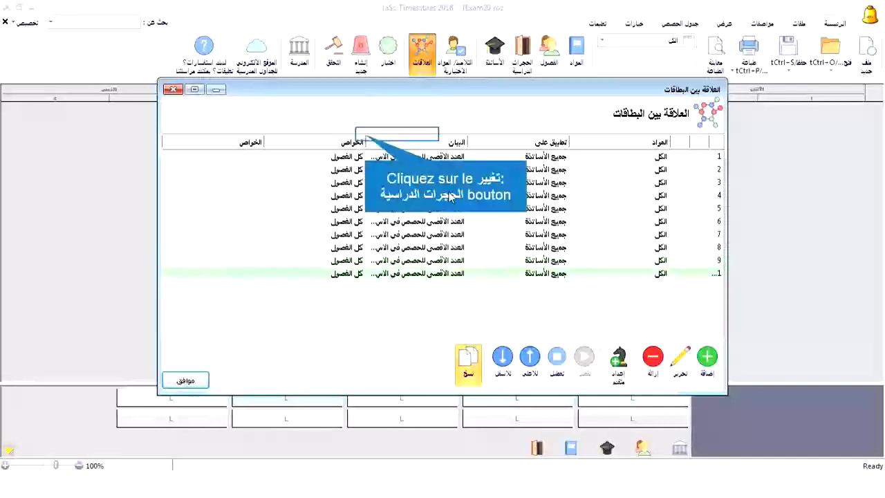
left_click(361, 135)
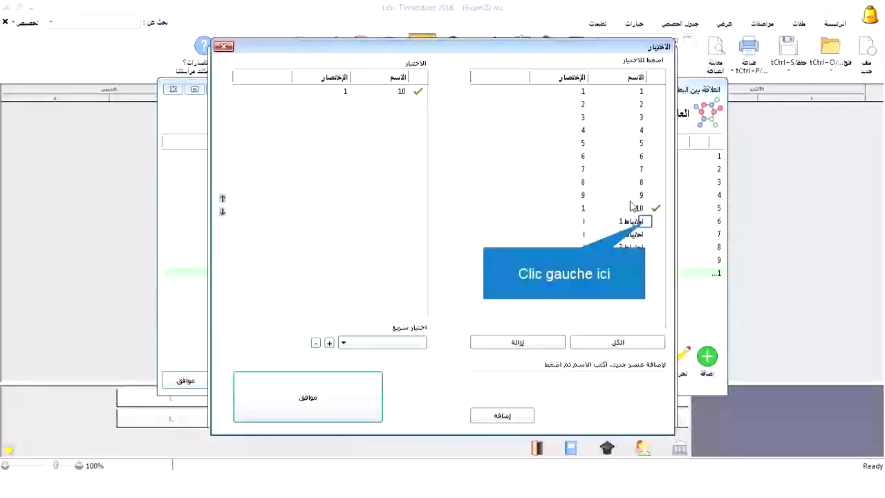
left_click(644, 222)
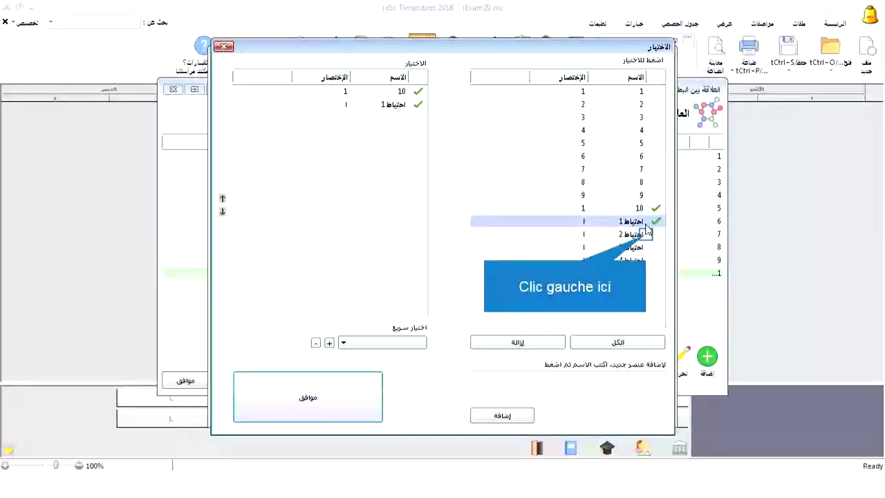
left_click(645, 234)
left_click(648, 248)
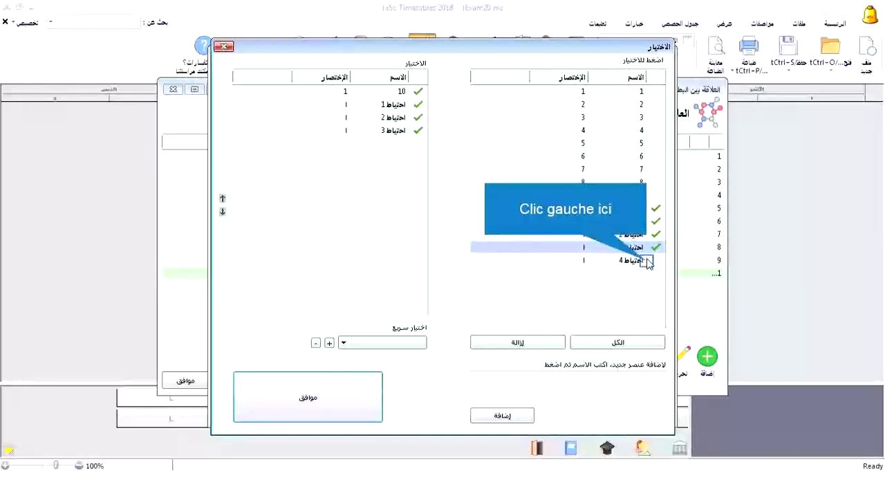
left_click(646, 260)
left_click(645, 208)
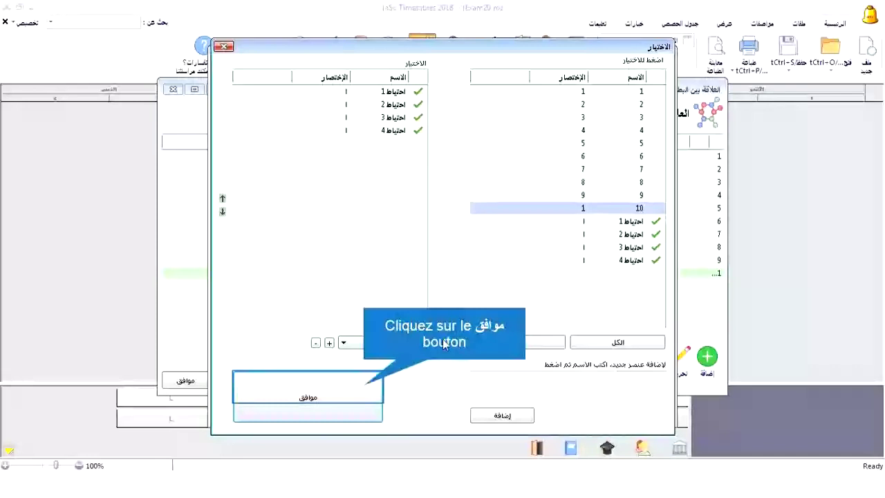
left_click(366, 390)
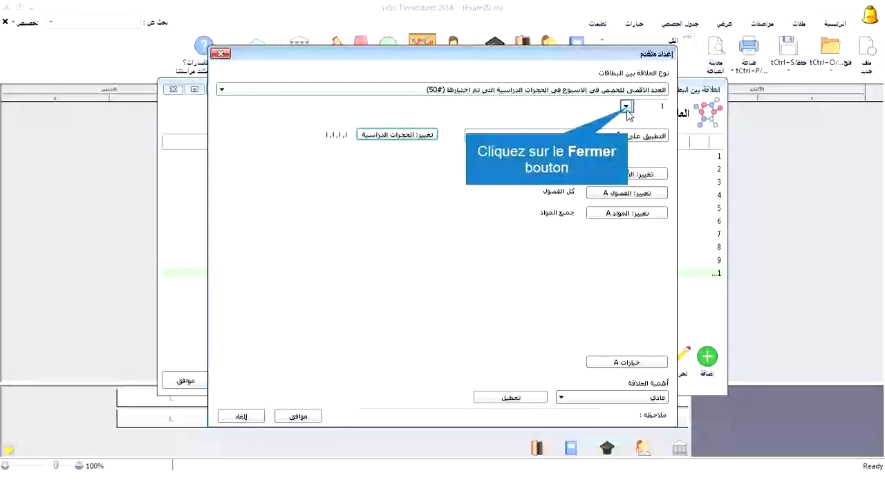
Set the reserve rooms' maximum weekly lessons to 2, save the relationship and close the card relationships list
left_click(626, 107)
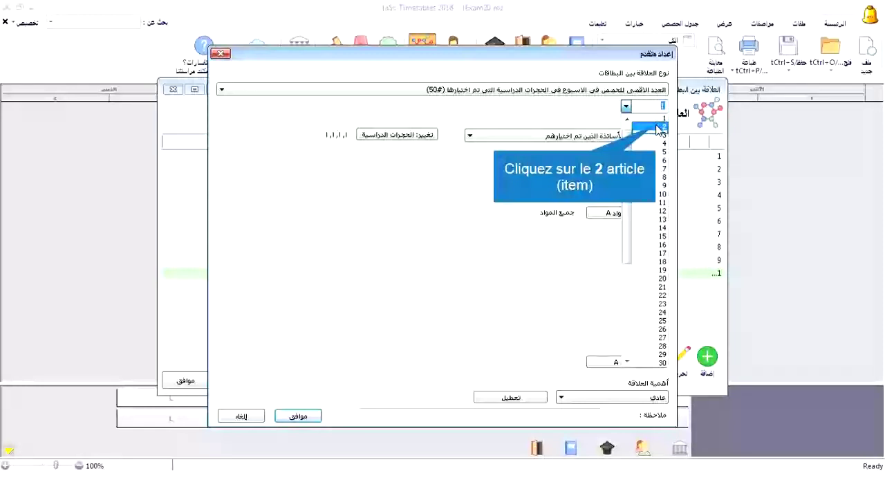
left_click(657, 127)
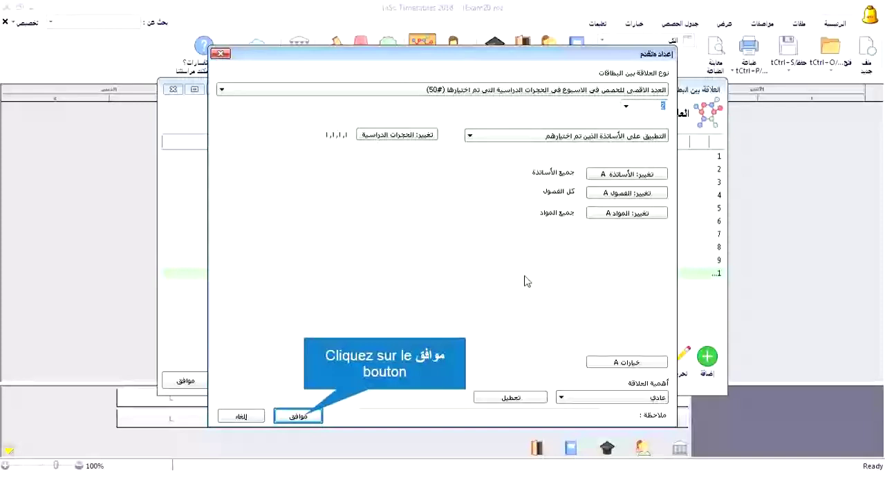
left_click(305, 417)
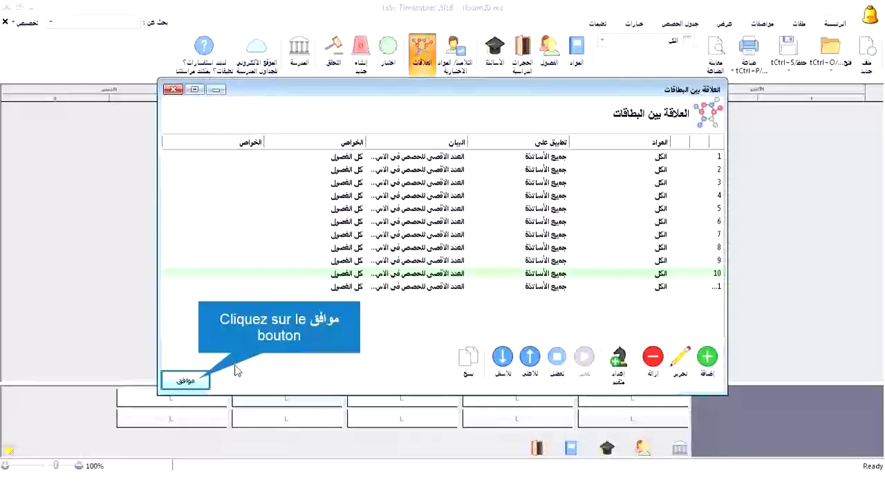
left_click(184, 381)
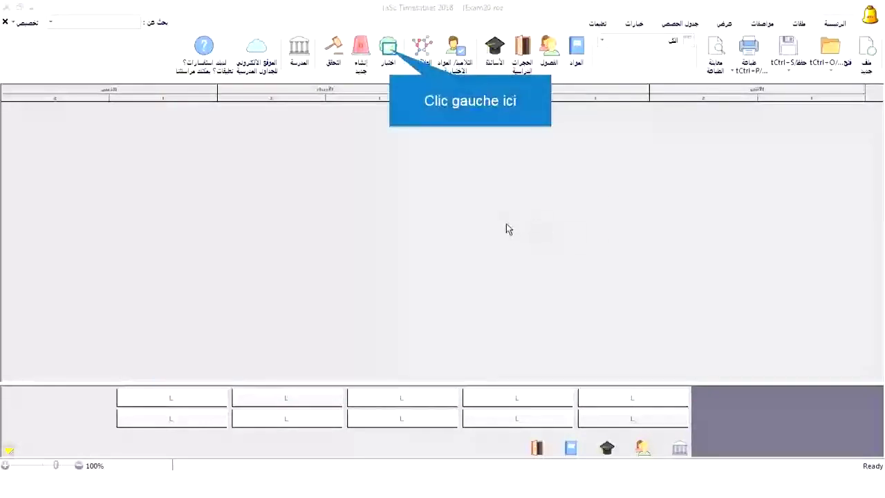
Test the timetable and generate the complete timetable with normal complexity and strict (دقيق) conditions
left_click(389, 49)
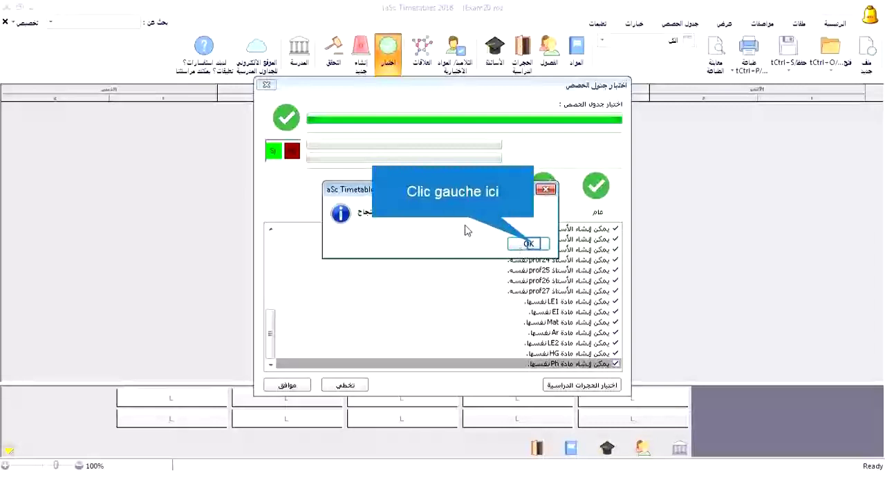
left_click(528, 243)
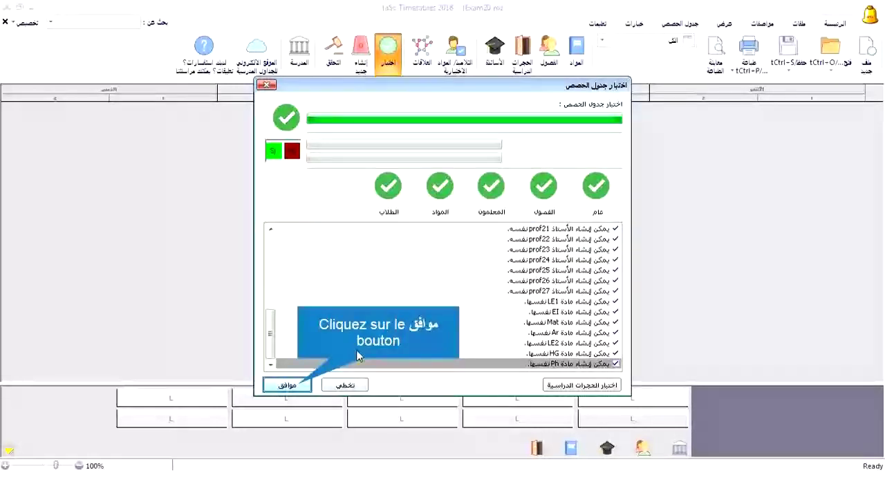
left_click(304, 383)
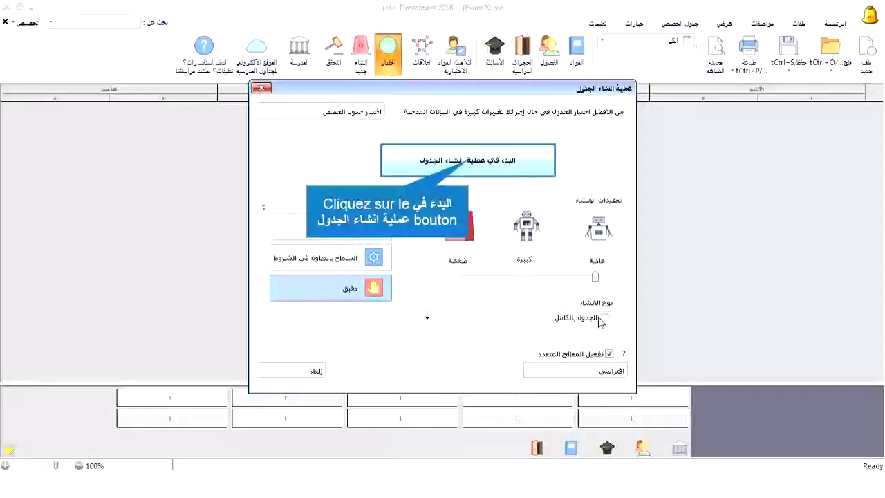
left_click(473, 170)
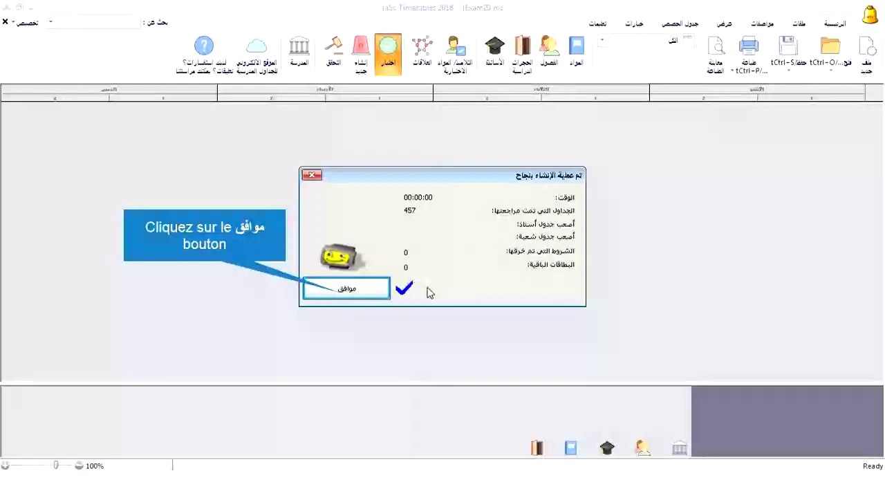
left_click(370, 291)
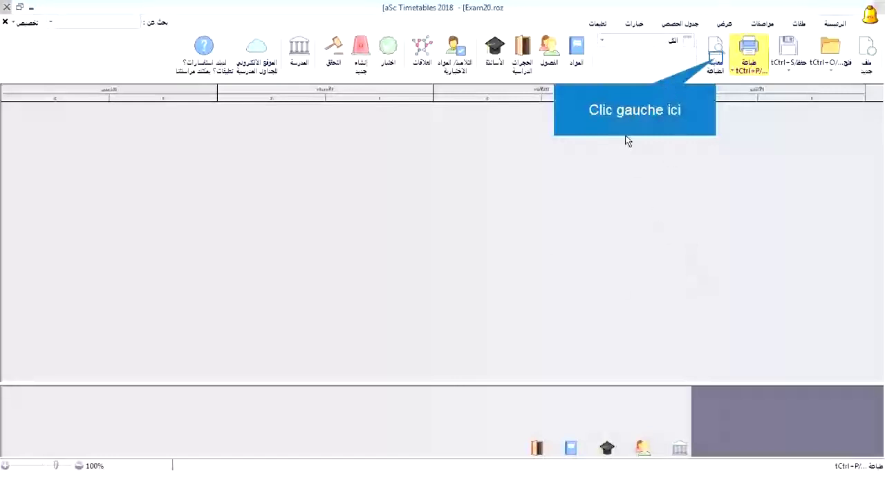
Preview the individual teachers' timetables report and zoom in on the prof1 page to check its cards
left_click(716, 62)
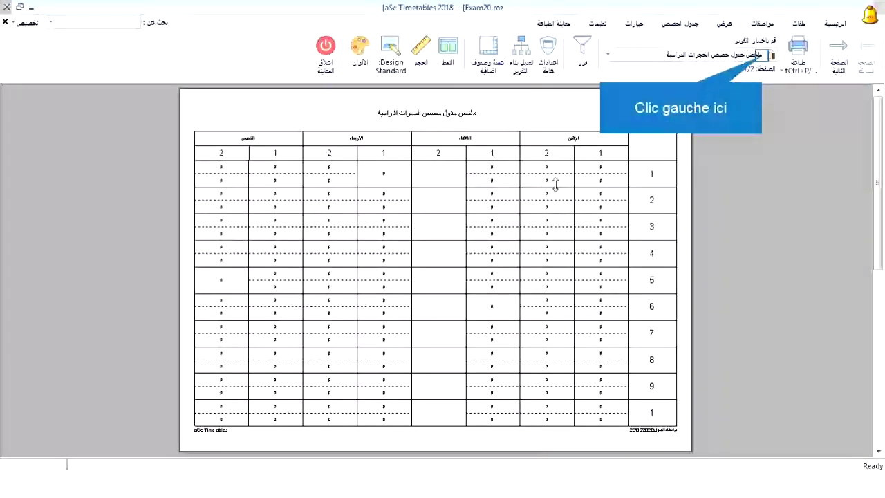
left_click(765, 58)
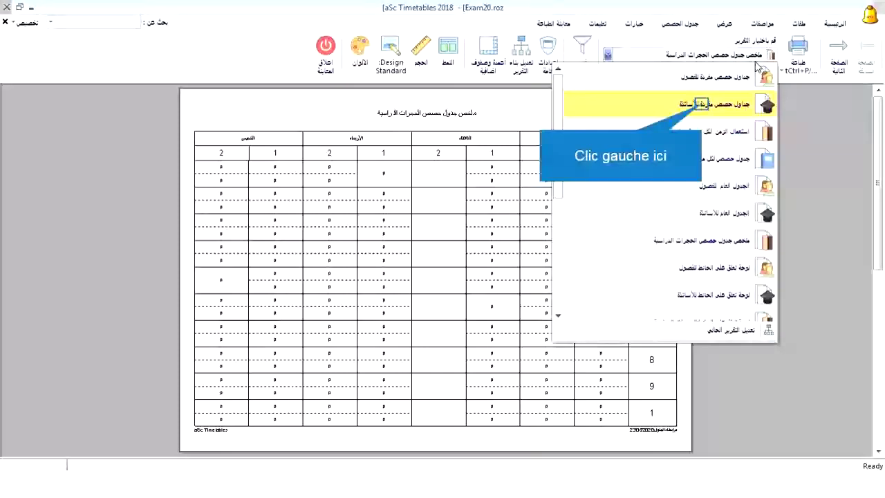
left_click(702, 105)
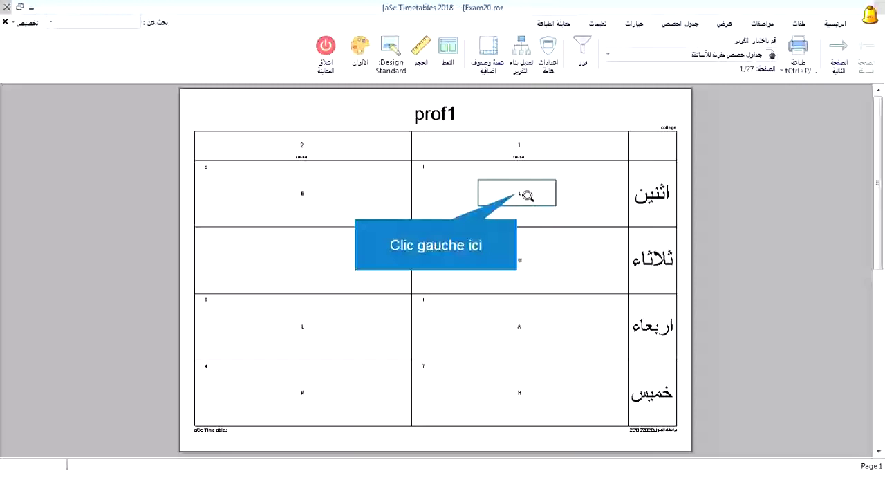
left_click(517, 194)
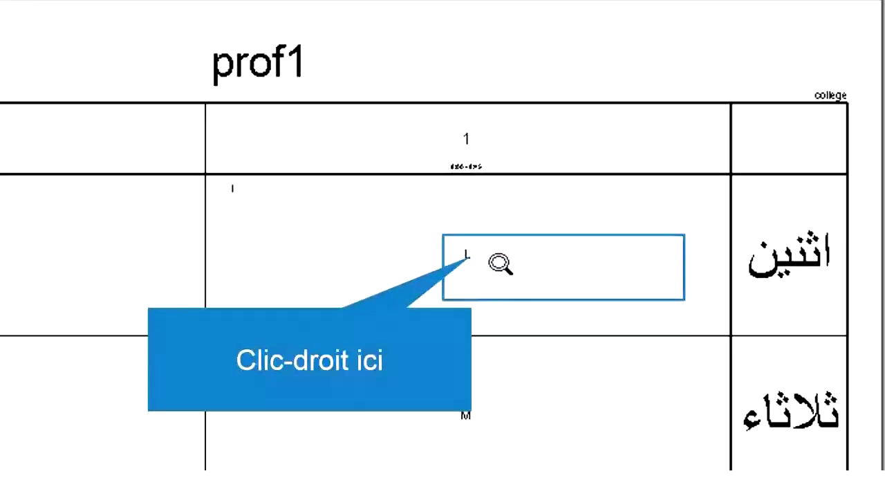
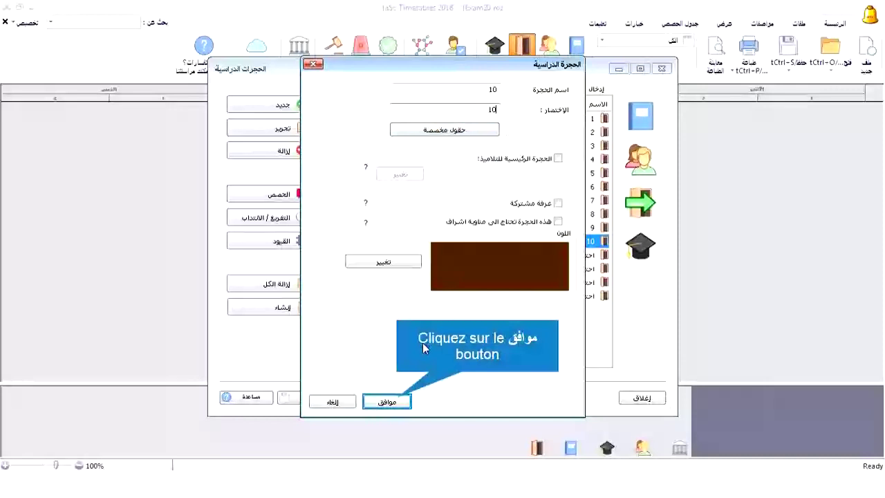
Save 10 as classroom 10's abbreviation and set reserve room احتياط 1's abbreviation to its full name, احتياط 1
left_click(399, 399)
left_click(546, 256)
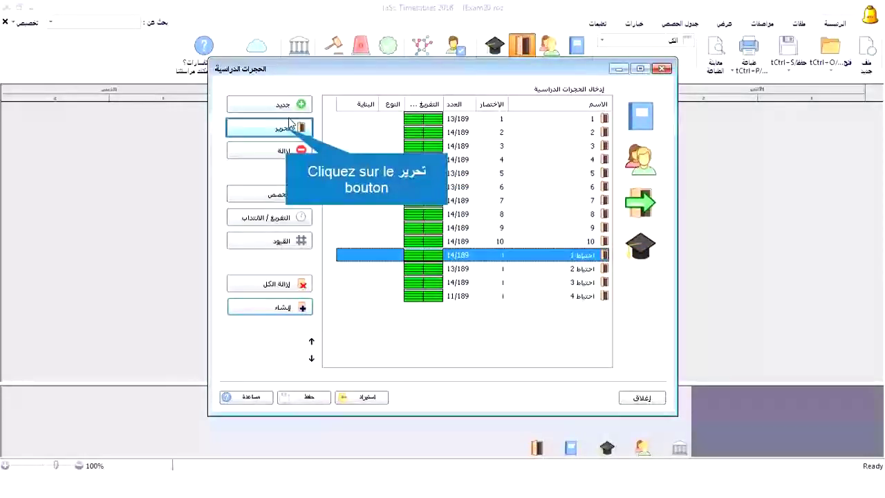
left_click(286, 129)
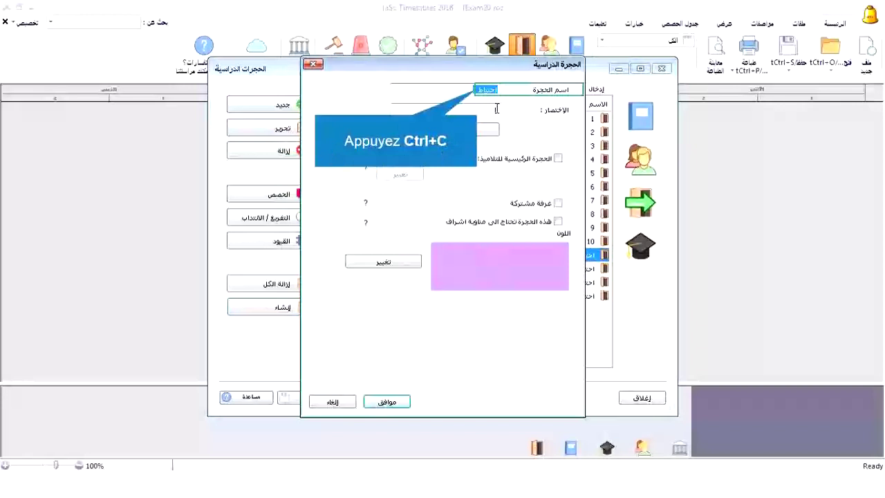
key("ctrl+c")
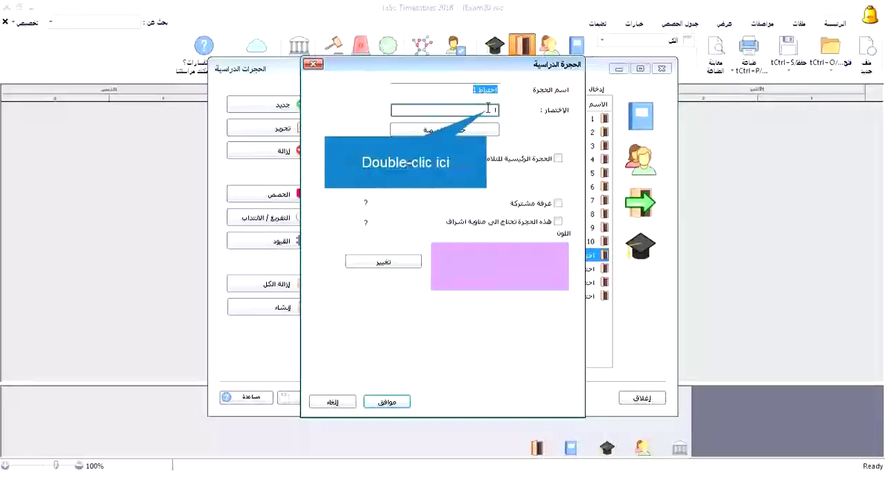
double_click(488, 108)
key("ctrl+v")
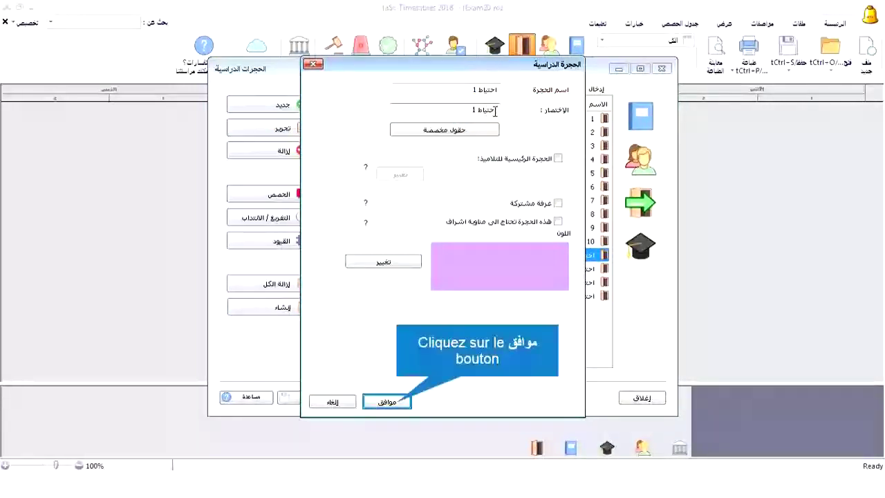
left_click(404, 400)
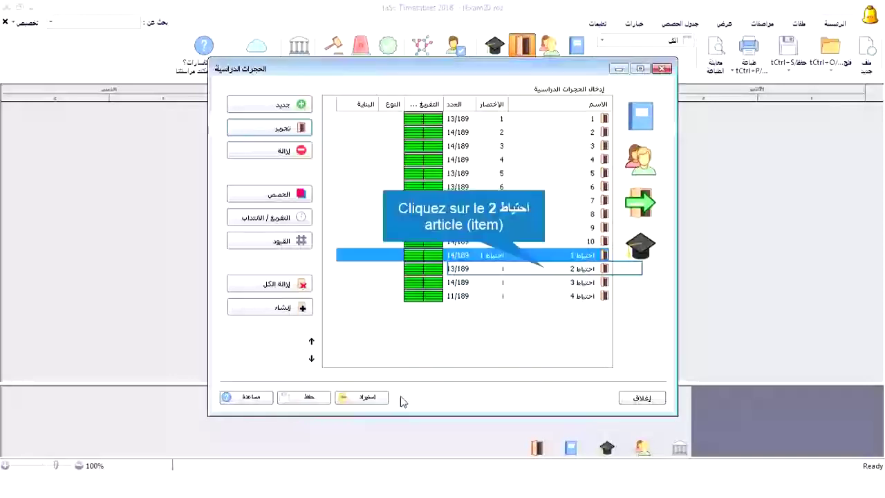
Copy the full name احتياط 2 into the abbreviation of the second reserve room and save it
left_click(552, 269)
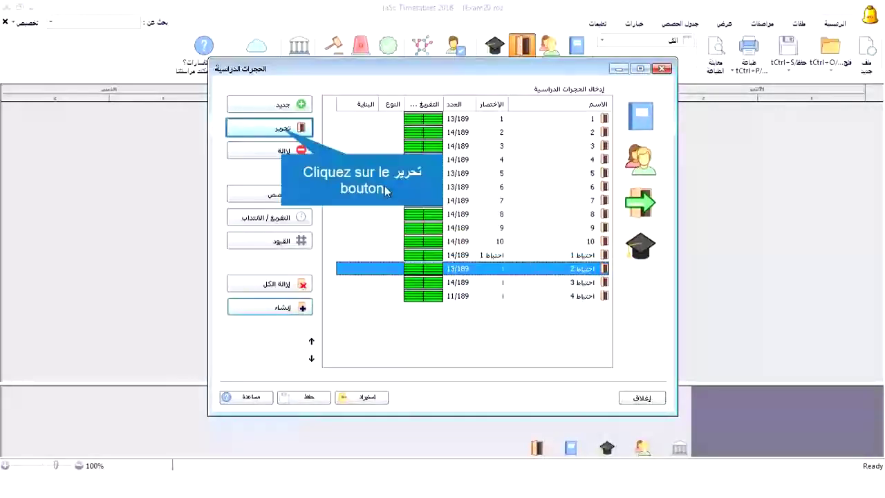
left_click(283, 127)
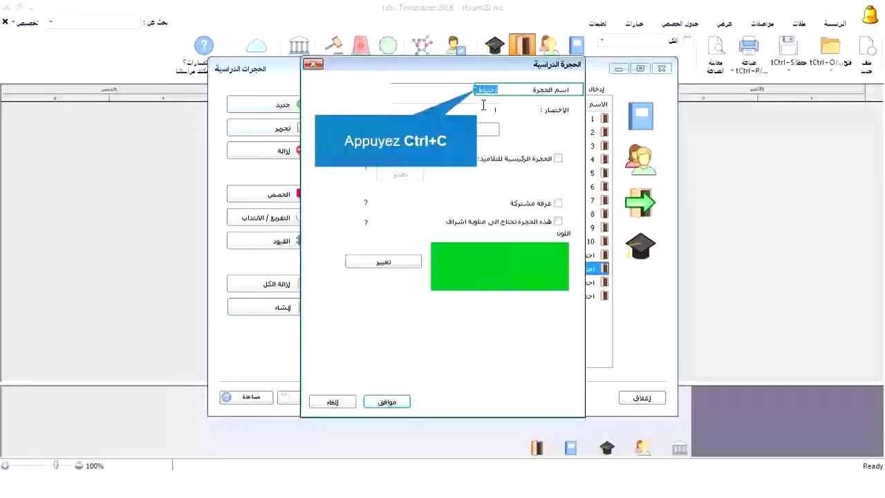
key("ctrl+c")
double_click(495, 109)
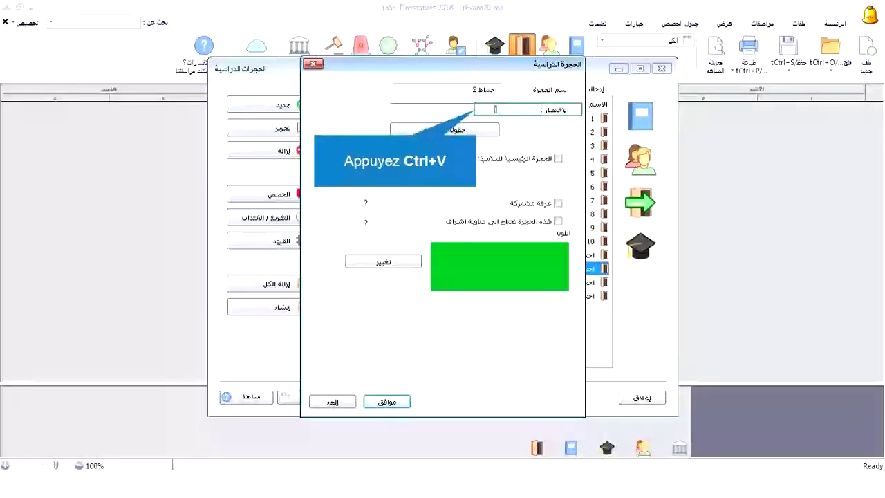
key("ctrl+v")
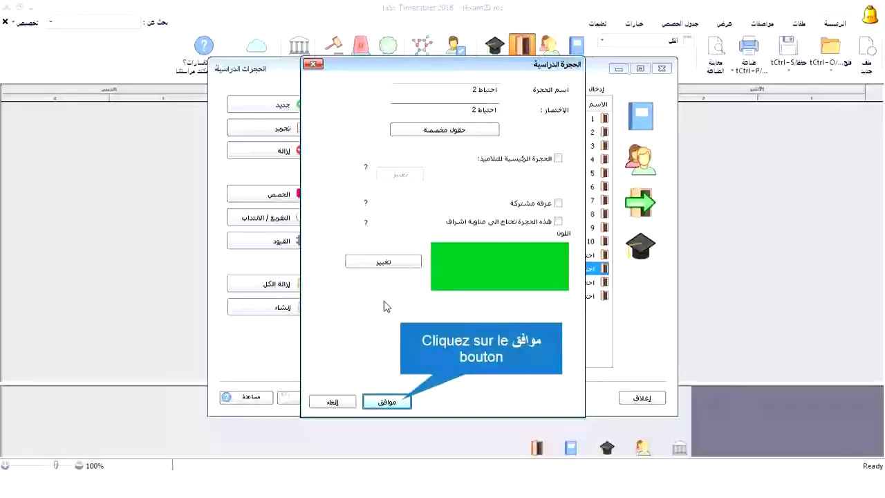
left_click(404, 402)
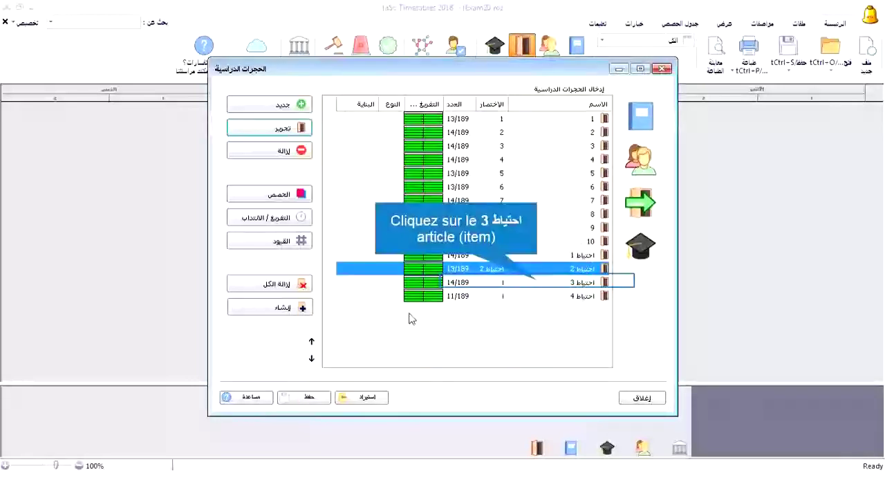
Copy the full name احتياط 3 into the abbreviation of the third reserve room and save it
left_click(539, 283)
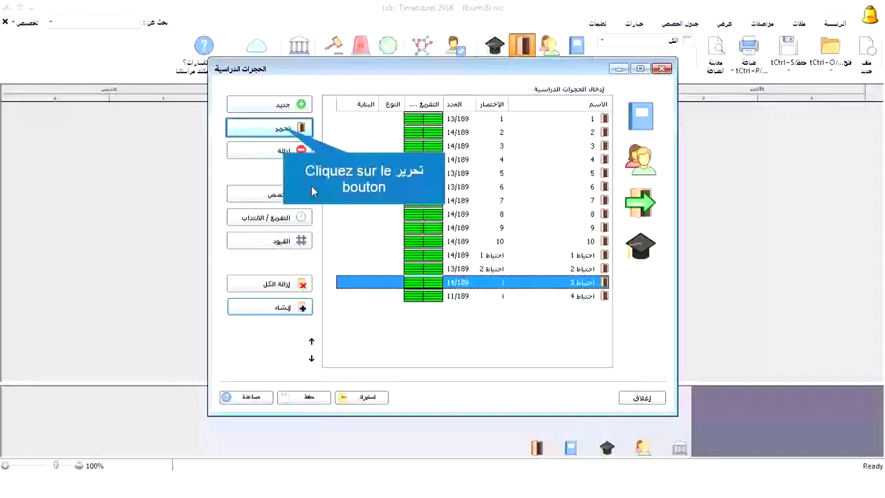
left_click(284, 129)
key("ctrl+c")
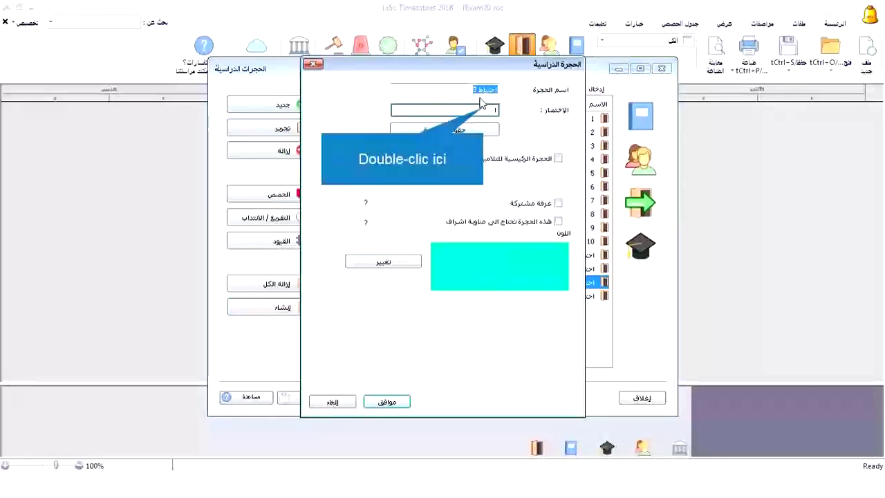
double_click(485, 111)
key("ctrl+v")
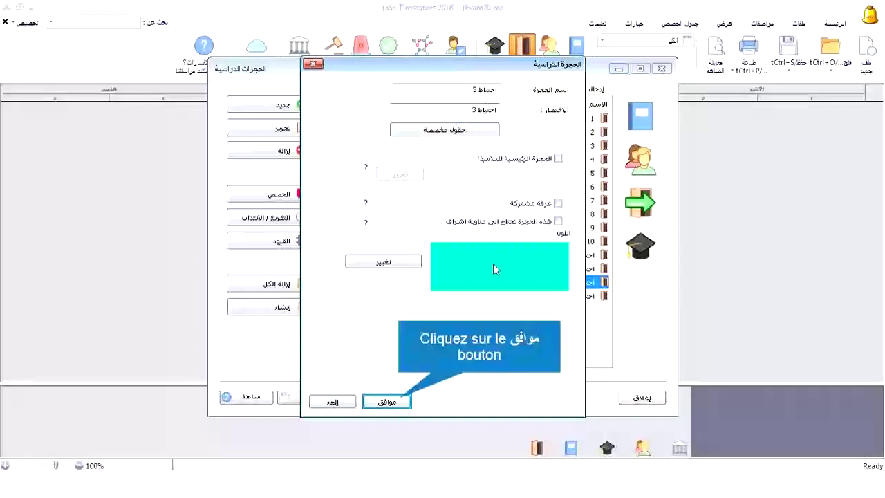
left_click(406, 399)
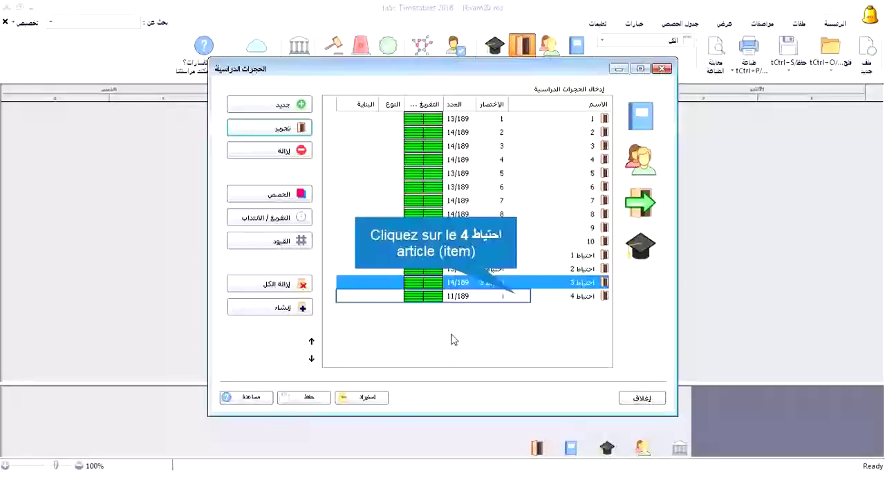
Set the fourth reserve room's abbreviation to its full name, احتياط 4, and save the room
left_click(514, 295)
left_click(286, 130)
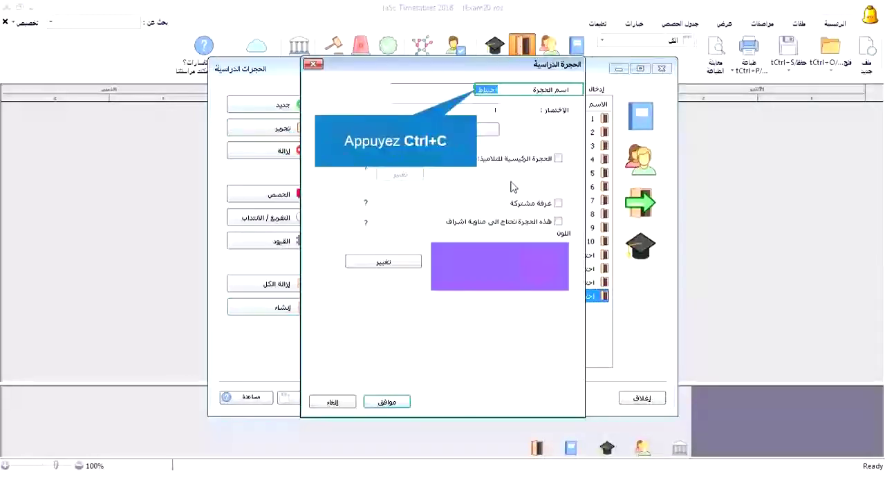
key("ctrl+c")
double_click(483, 108)
key("ctrl+v")
left_click(397, 401)
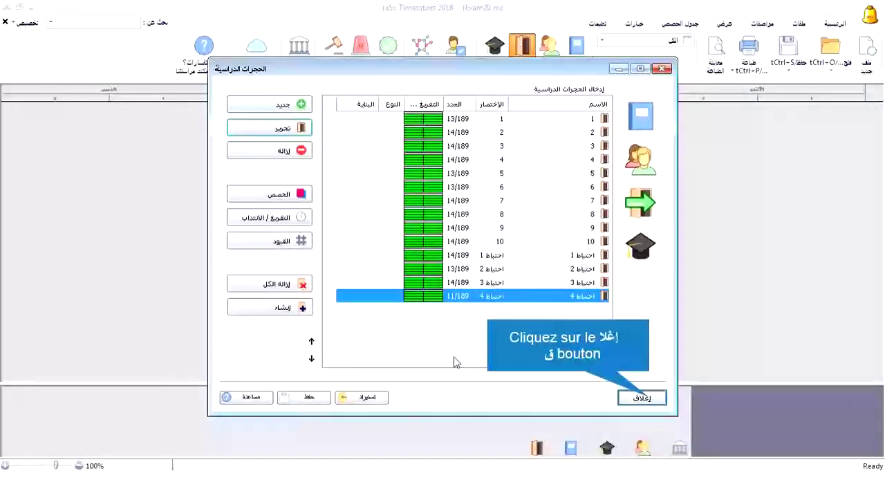
Close the classrooms list and check the room names in the print preview of the individual teachers' timetables
left_click(642, 397)
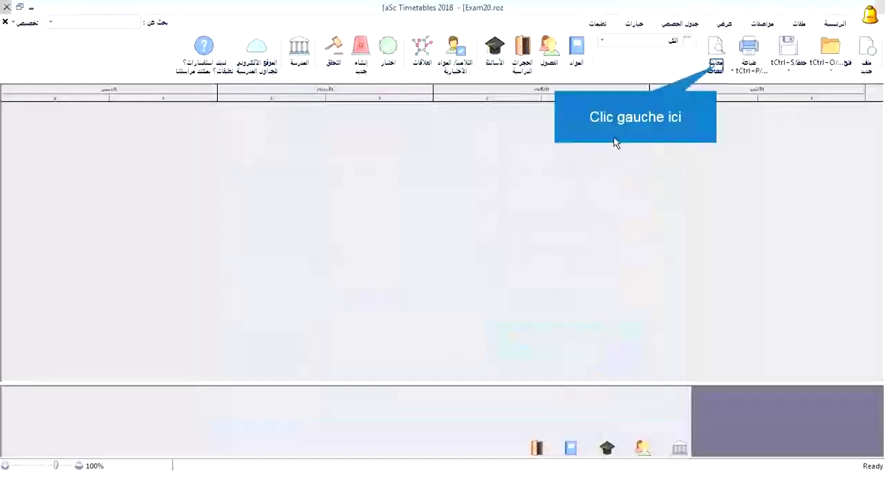
left_click(716, 66)
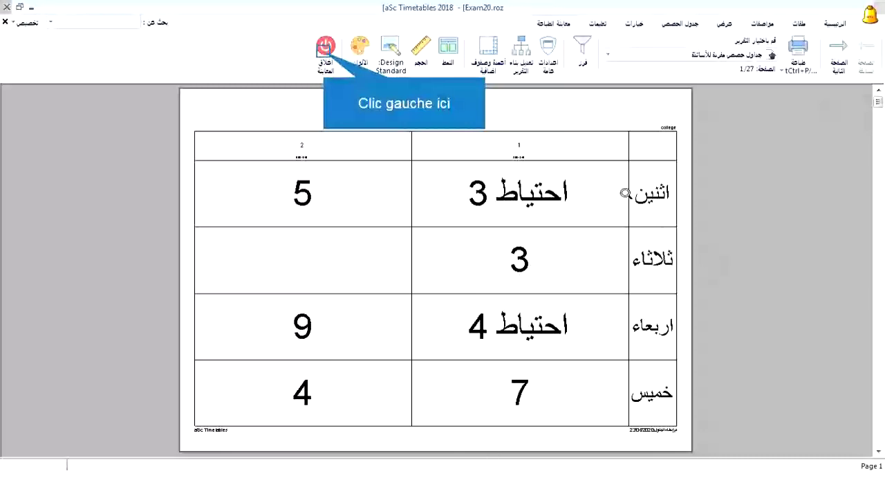
left_click(325, 54)
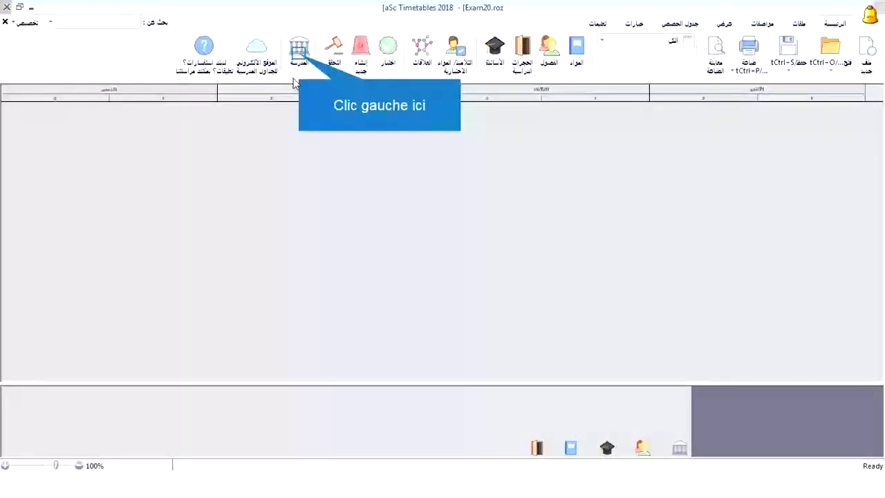
Open the day naming list in the school settings and rename the first day, الإثنين, as الاربعاء
left_click(297, 54)
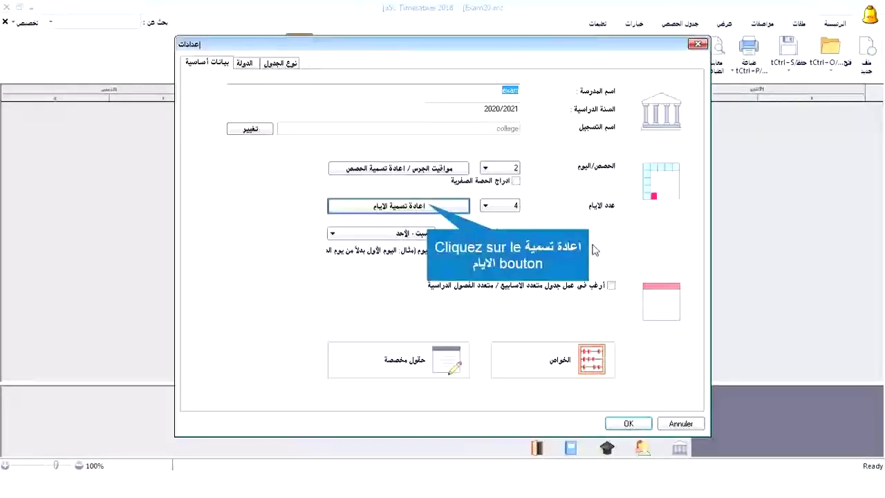
left_click(434, 206)
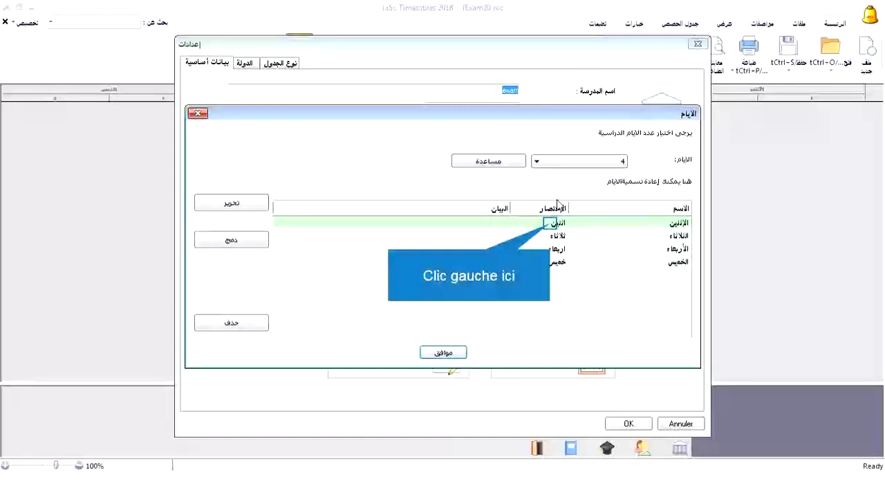
left_click(553, 223)
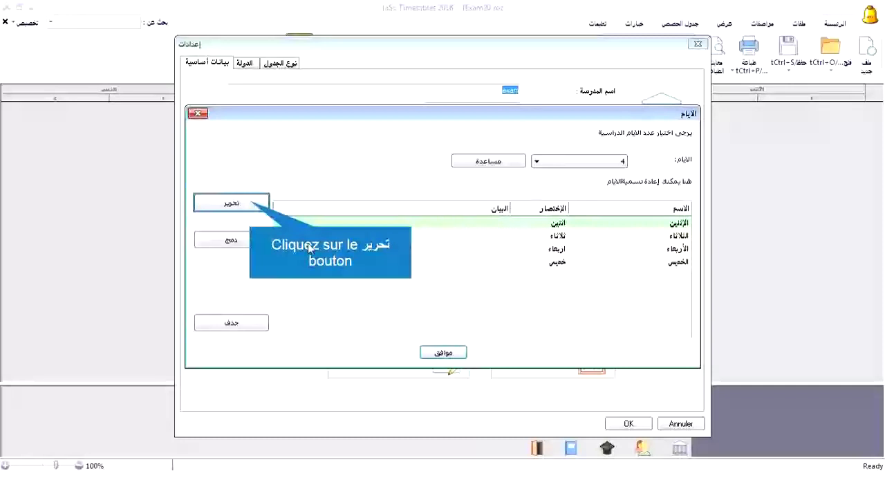
left_click(264, 202)
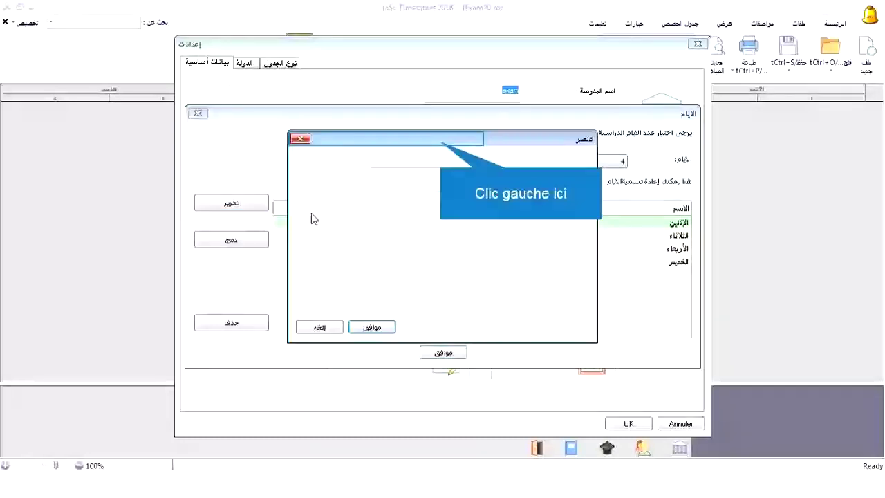
left_click(442, 147)
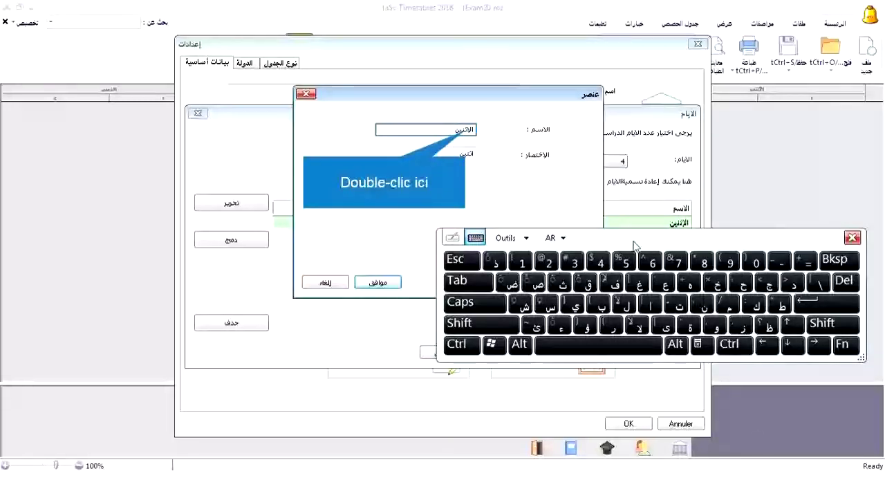
double_click(466, 130)
type("الا")
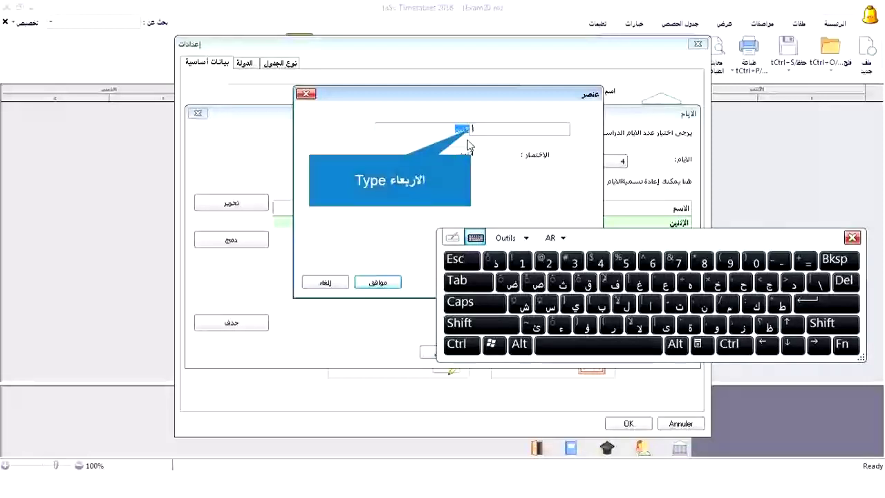
type("رب")
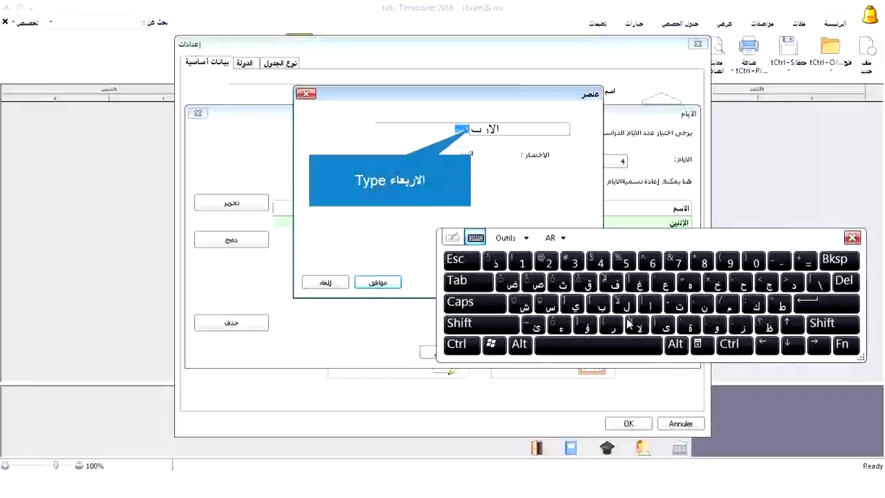
type("عاء")
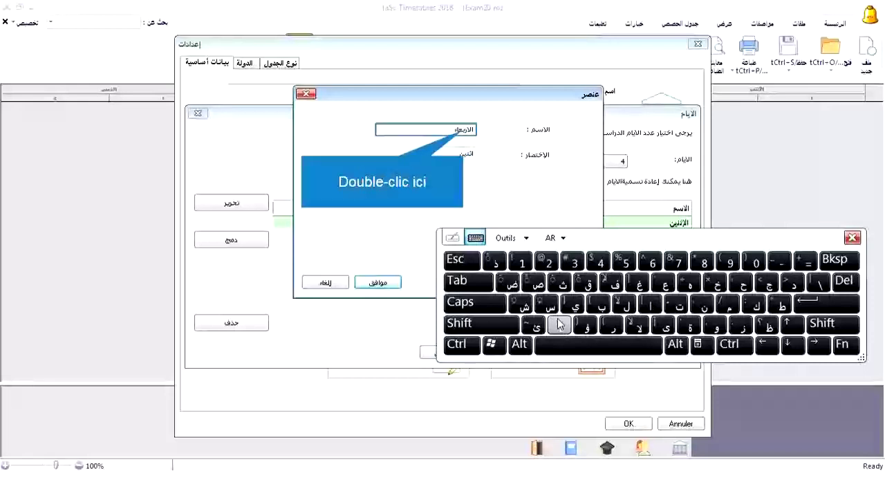
Copy the name الاربعاء into the first day's abbreviation and save the day
double_click(459, 131)
key("ctrl+c")
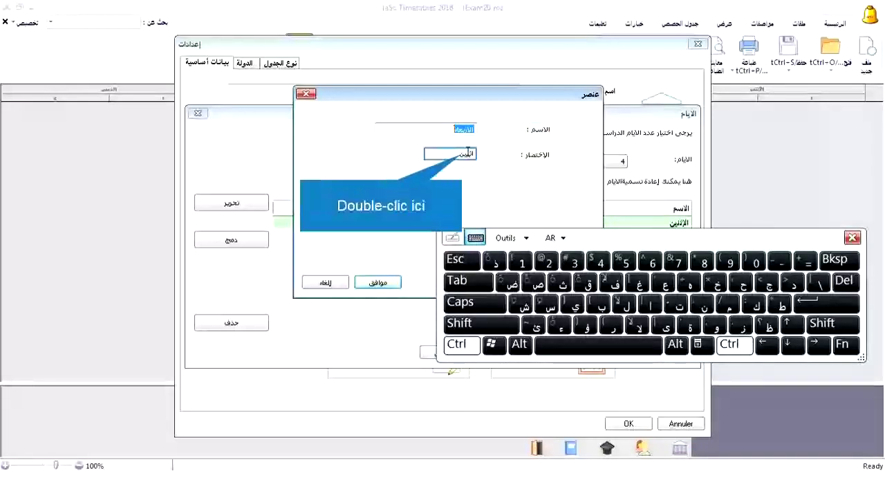
double_click(468, 152)
key("ctrl+v")
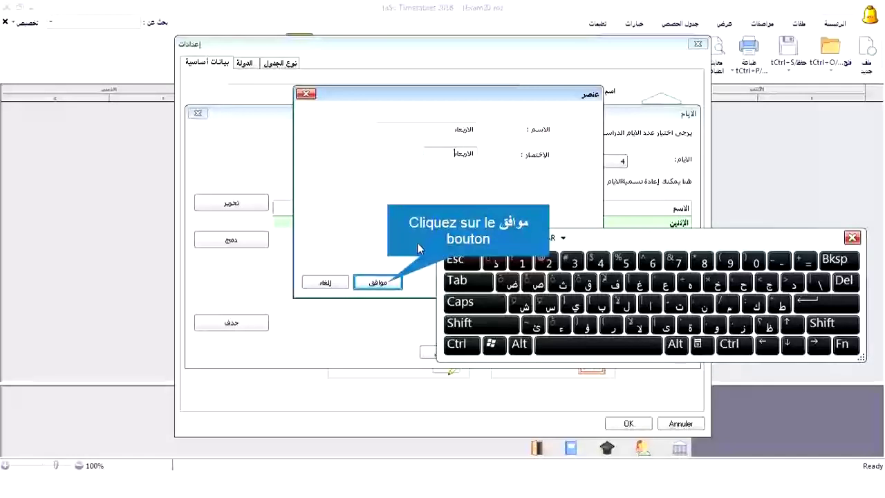
left_click(377, 282)
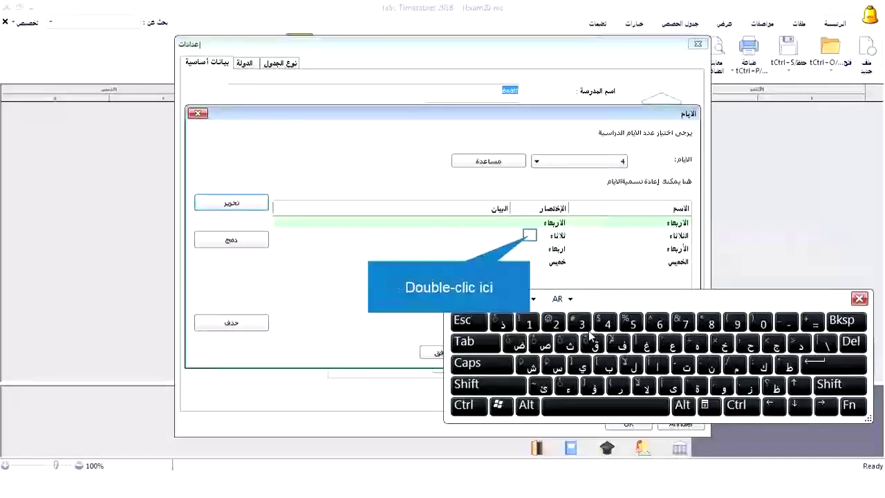
Open the second day, الثلاثاء, for editing and change its name to الخميس
double_click(531, 237)
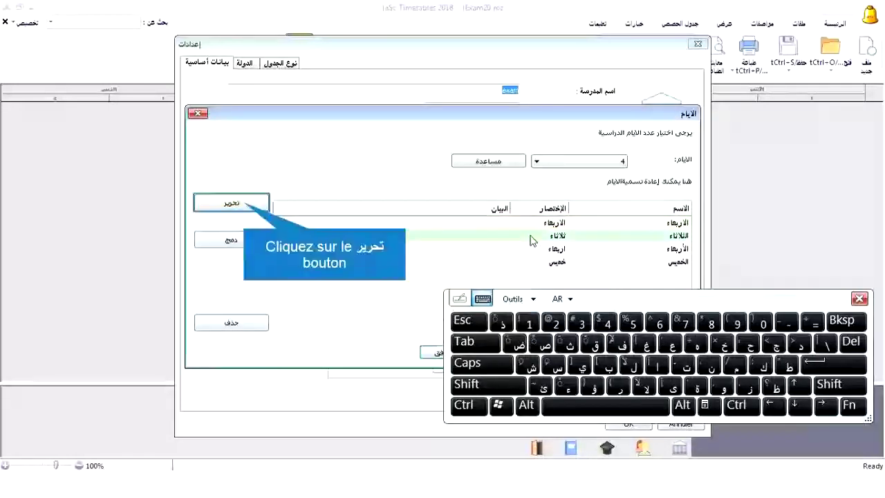
left_click(246, 203)
double_click(456, 174)
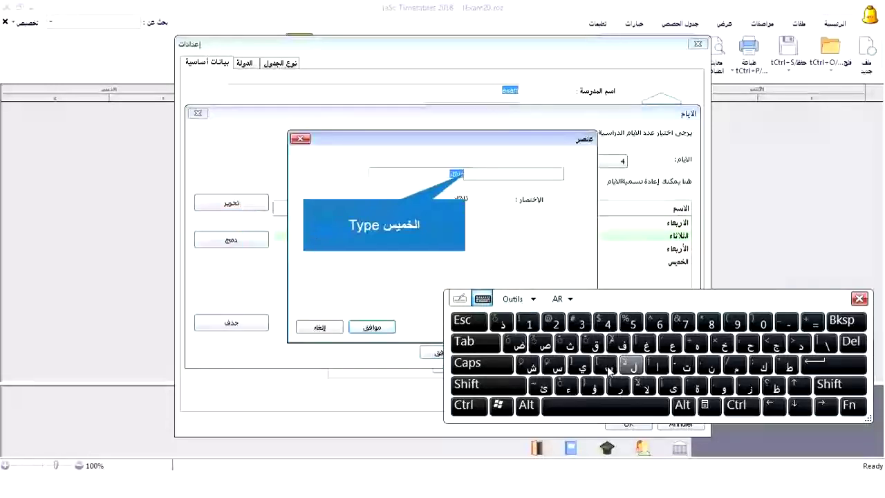
left_click(726, 343)
left_click(731, 364)
left_click(621, 368)
left_click(557, 364)
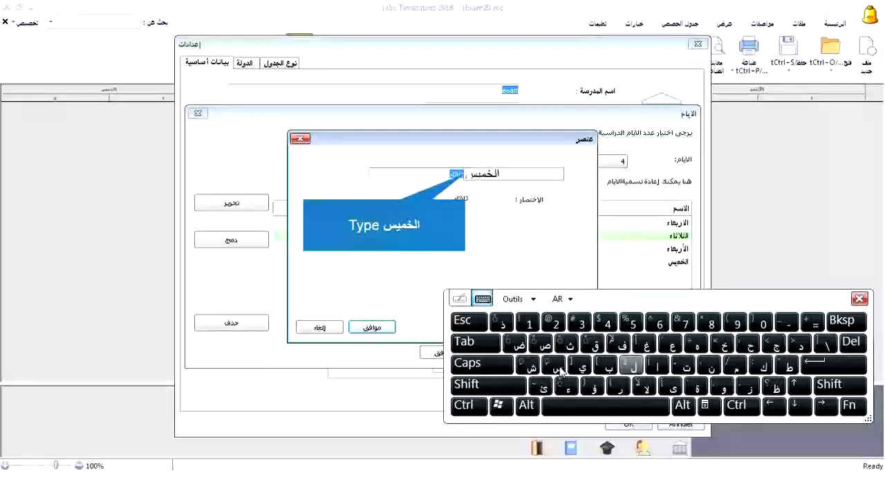
Copy the name الخميس into the second day's abbreviation and save the day
double_click(453, 176)
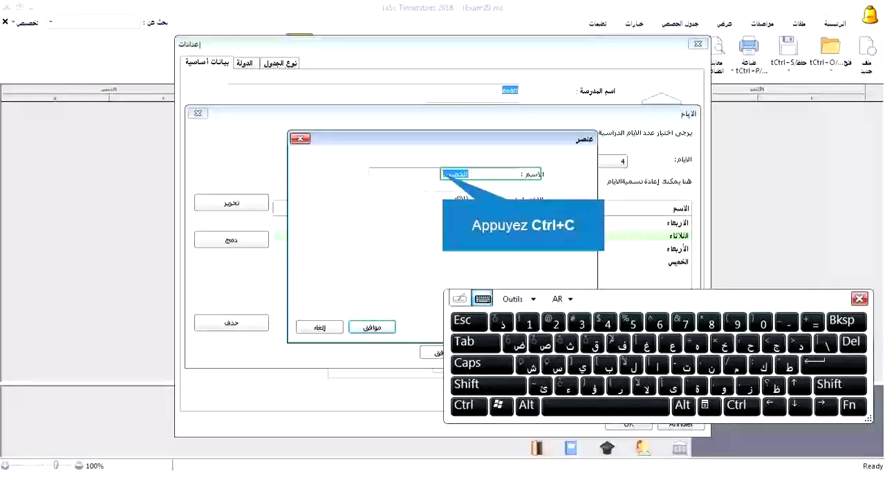
key("ctrl+c")
double_click(459, 199)
key("ctrl+v")
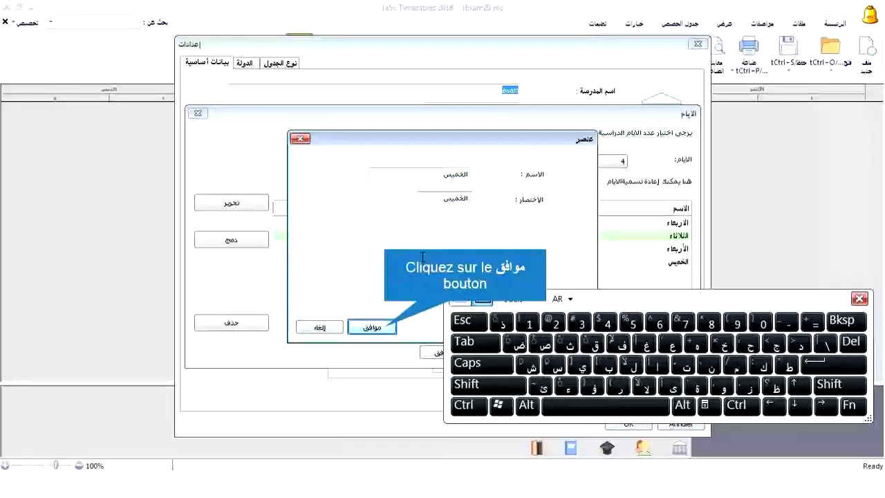
left_click(388, 326)
Open the third day, الأربعاء, for editing and change its name to الجمعة
left_click(543, 255)
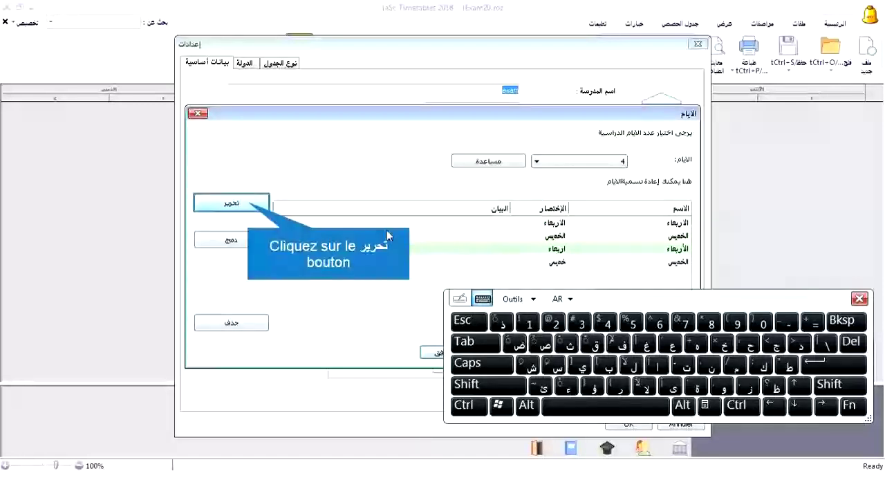
left_click(261, 203)
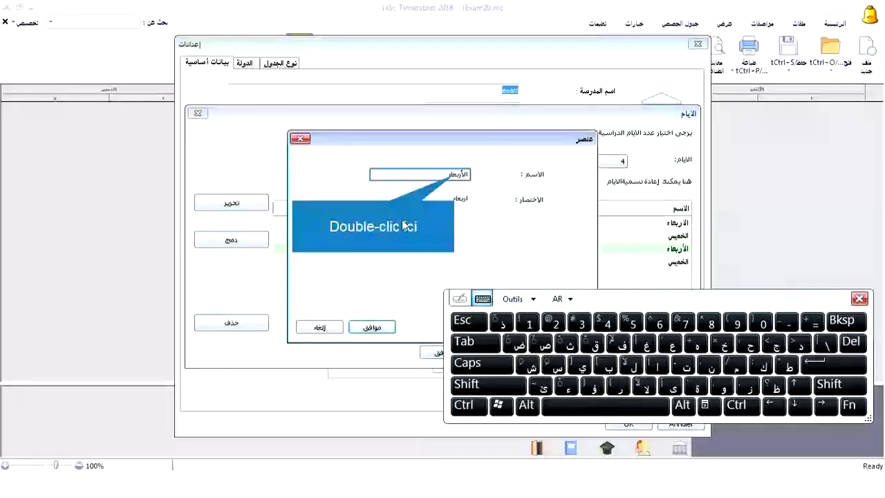
double_click(456, 173)
left_click(657, 364)
left_click(631, 364)
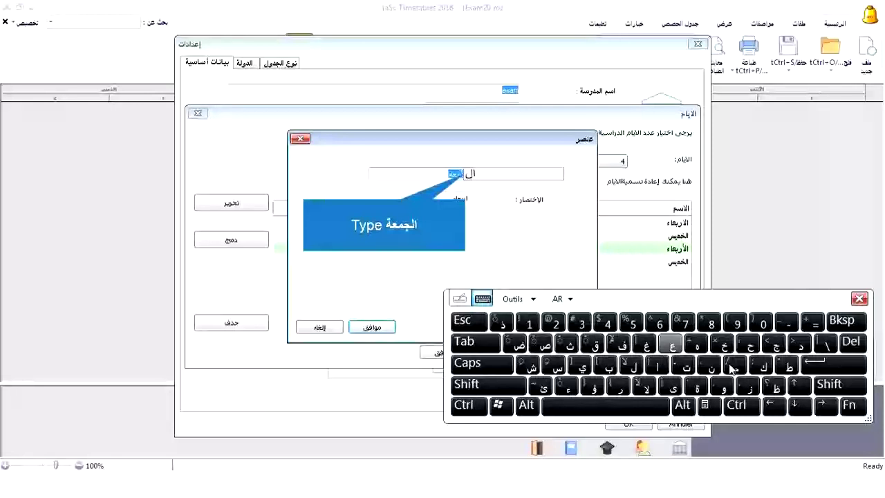
left_click(772, 347)
left_click(734, 370)
left_click(671, 346)
left_click(694, 389)
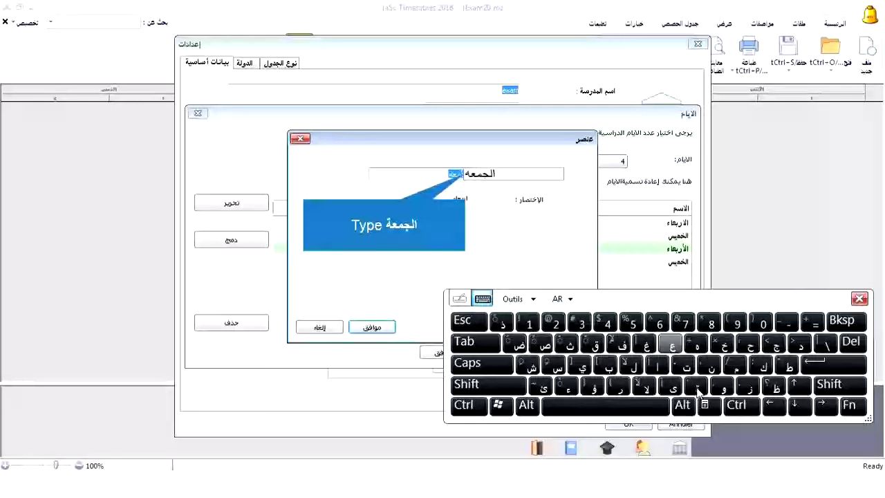
Copy the name الجمعة into the third day's abbreviation and save the day
double_click(457, 174)
key("ctrl+c")
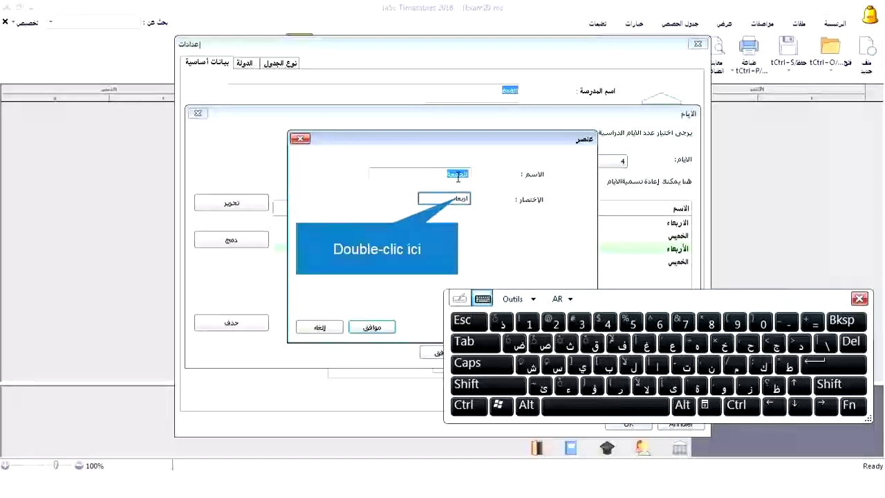
double_click(459, 197)
key("ctrl+v")
left_click(372, 326)
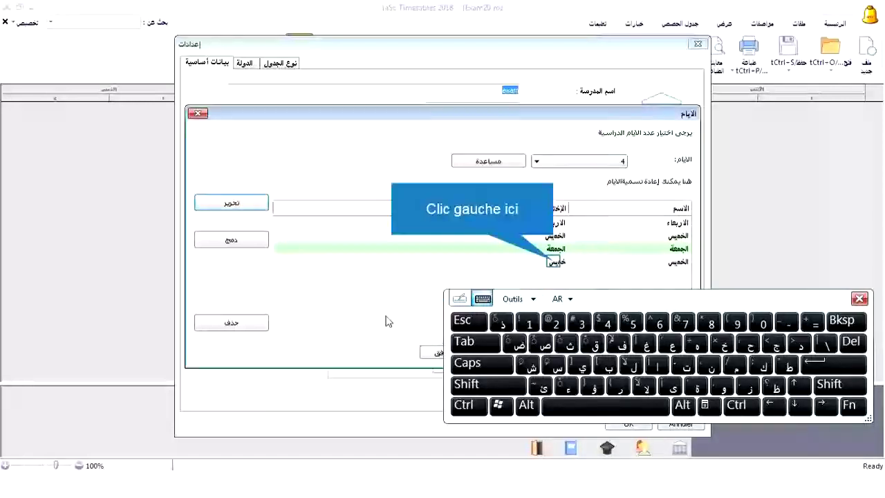
Open the fourth day in the list for editing and change its name to السبت
left_click(557, 265)
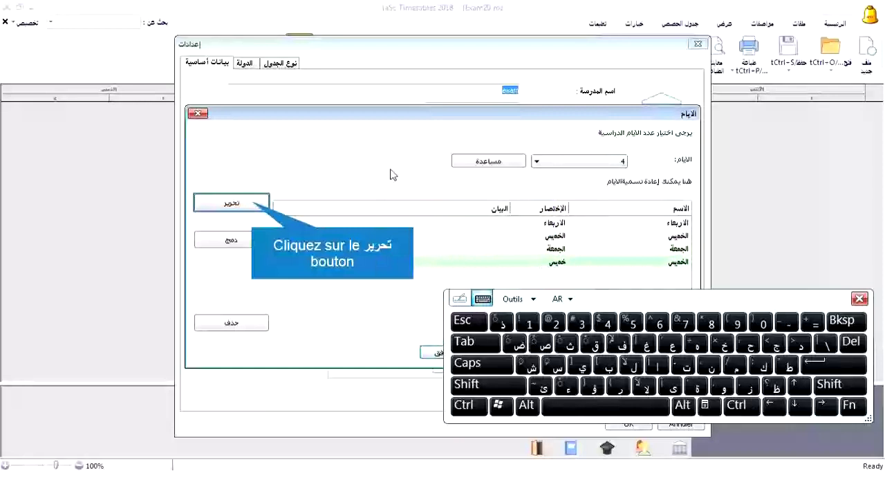
left_click(257, 202)
double_click(459, 174)
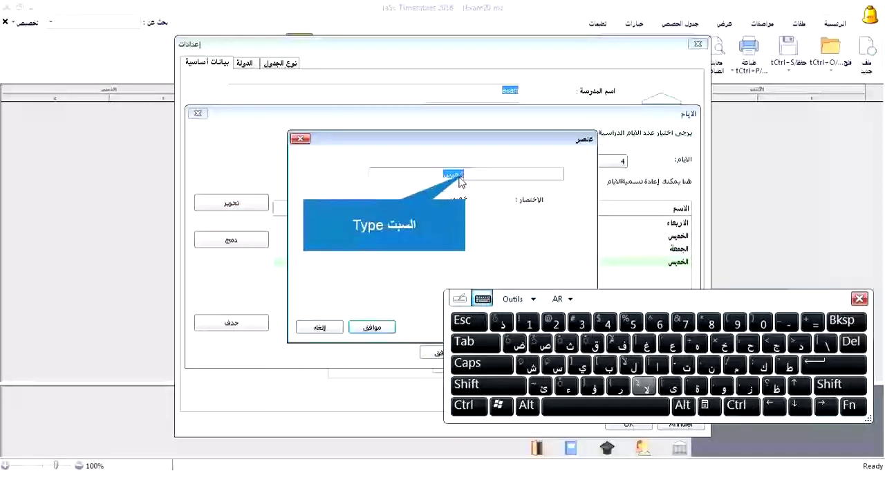
left_click(655, 366)
left_click(634, 366)
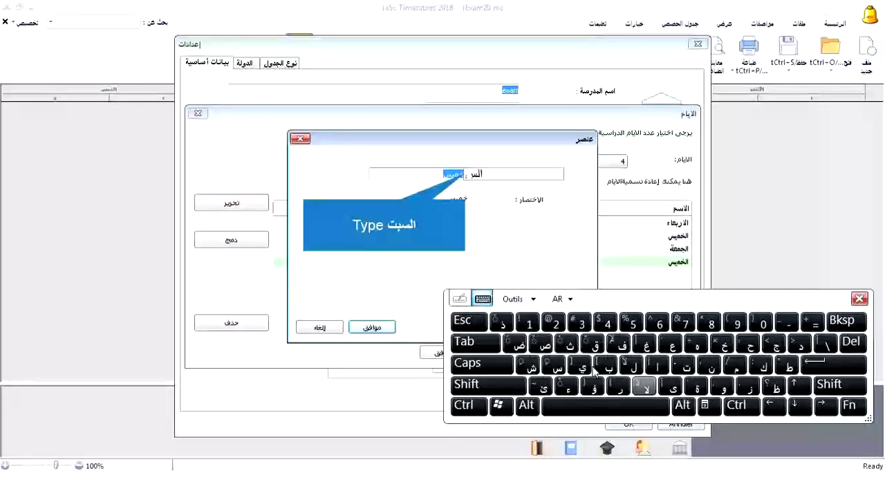
left_click(558, 366)
left_click(612, 369)
left_click(685, 367)
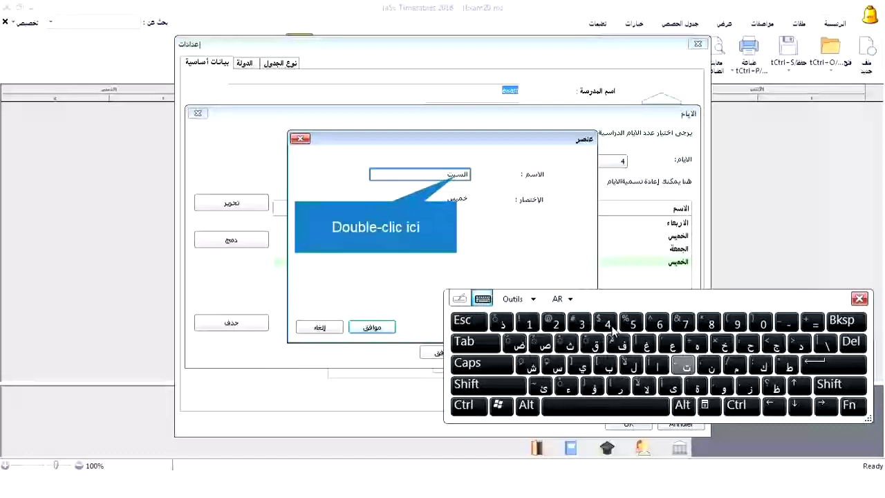
Copy the name السبت into the fourth day's abbreviation, then save the renamed days and the school settings
double_click(457, 175)
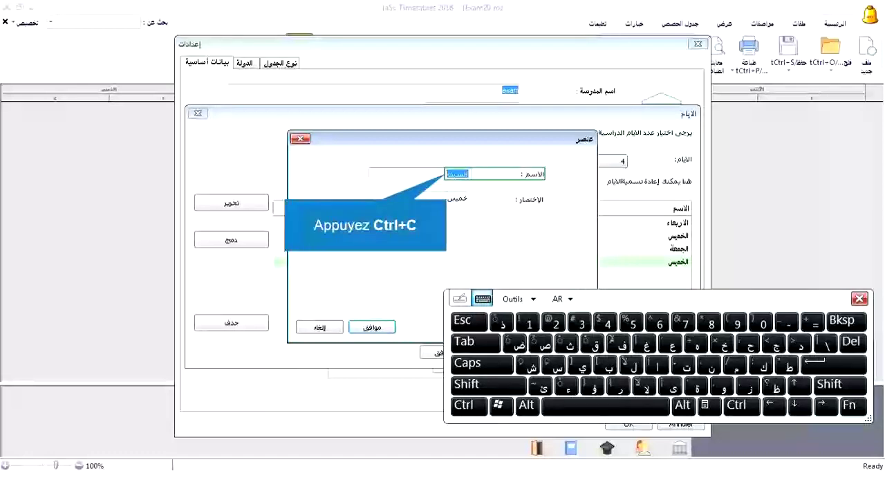
key("ctrl+c")
double_click(459, 199)
key("ctrl+v")
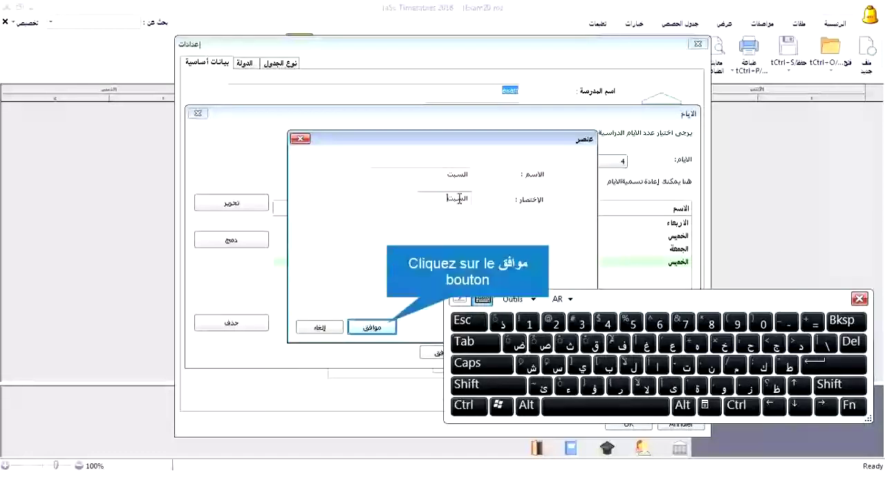
left_click(389, 326)
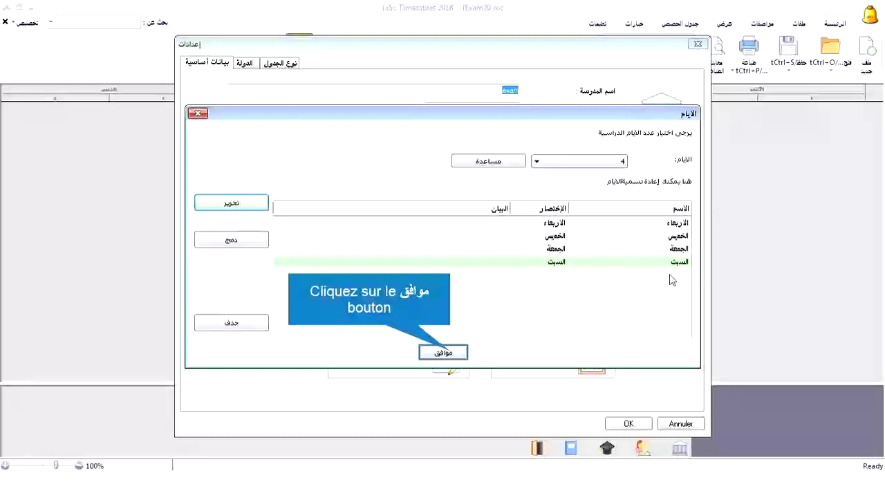
left_click(448, 354)
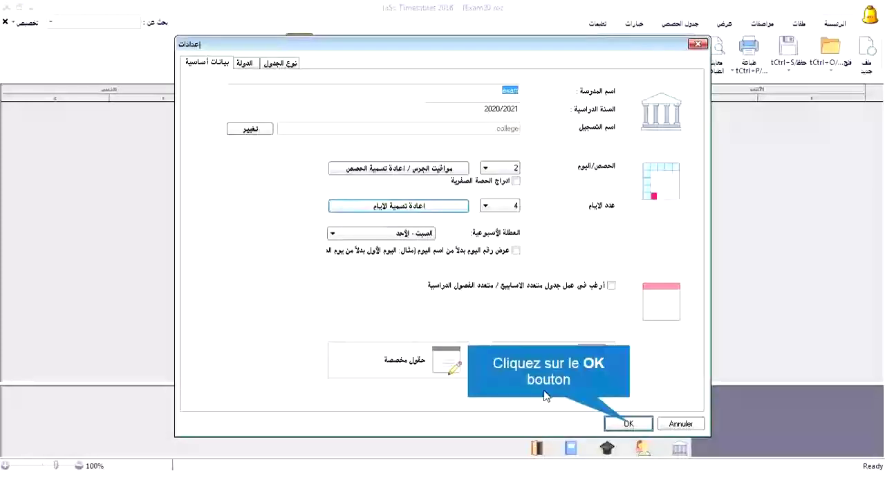
left_click(628, 423)
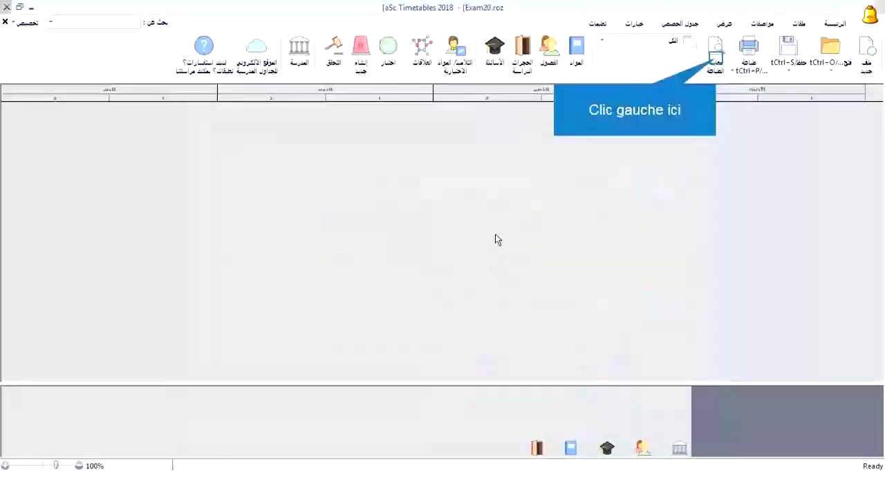
Open the print preview and page through the individual teacher timetables up to the fifth teacher
left_click(722, 61)
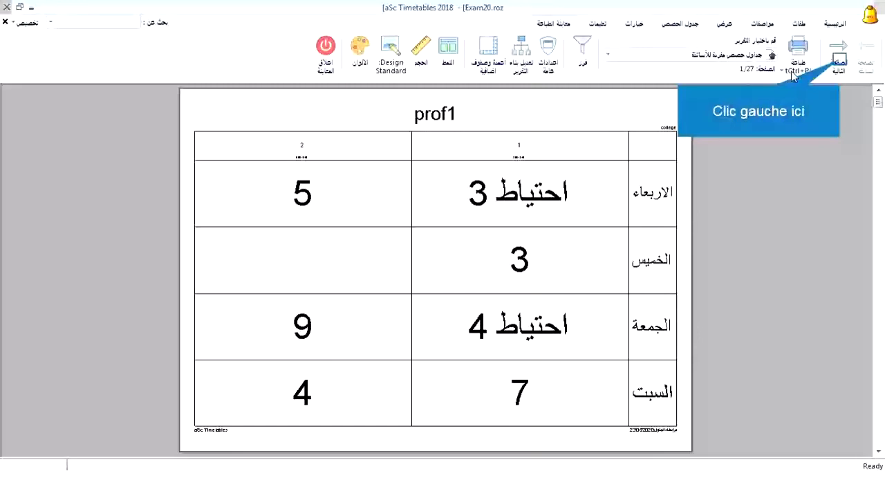
left_click(839, 62)
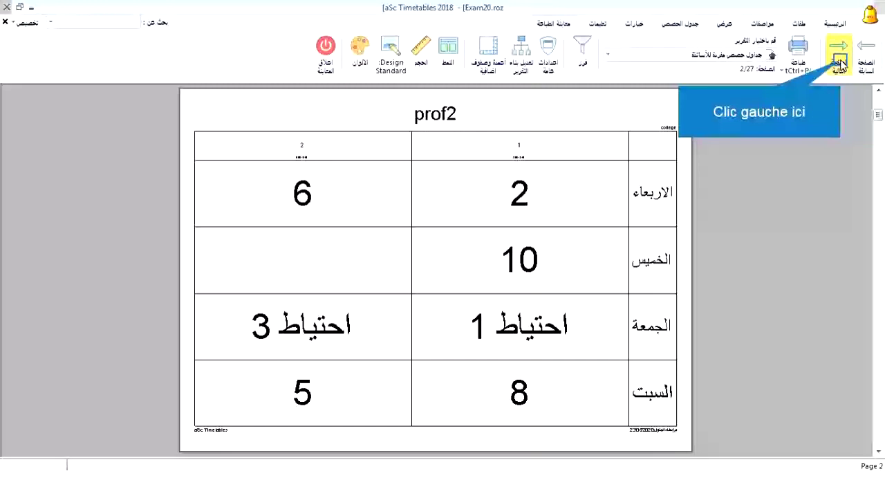
left_click(840, 64)
left_click(840, 63)
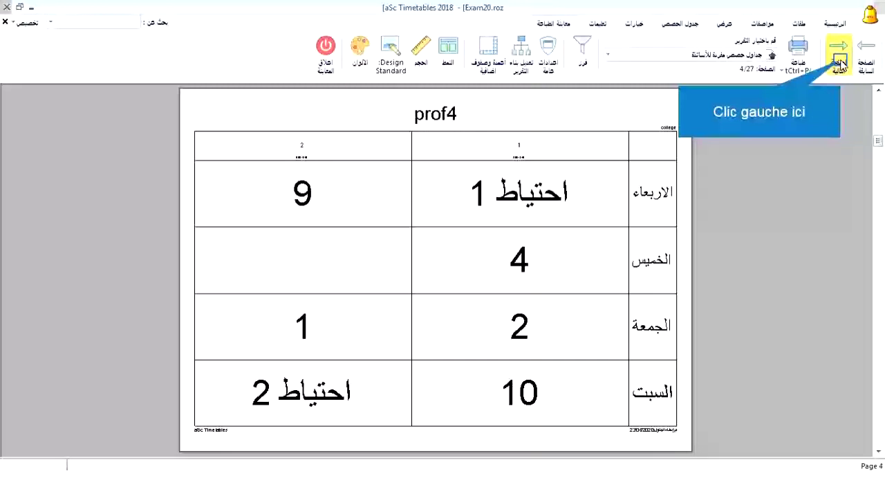
left_click(840, 63)
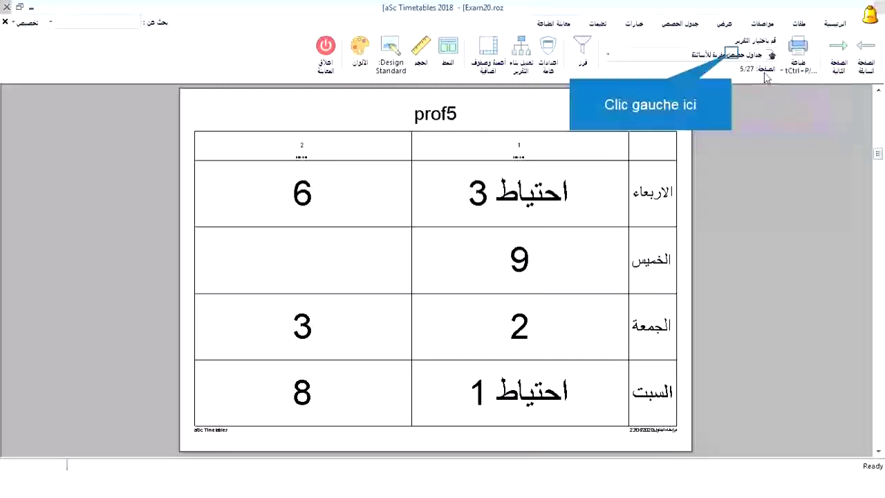
Switch the previewed report to the classroom summary timetable, ملخص جدول حصص الحجرات الدراسية
left_click(726, 57)
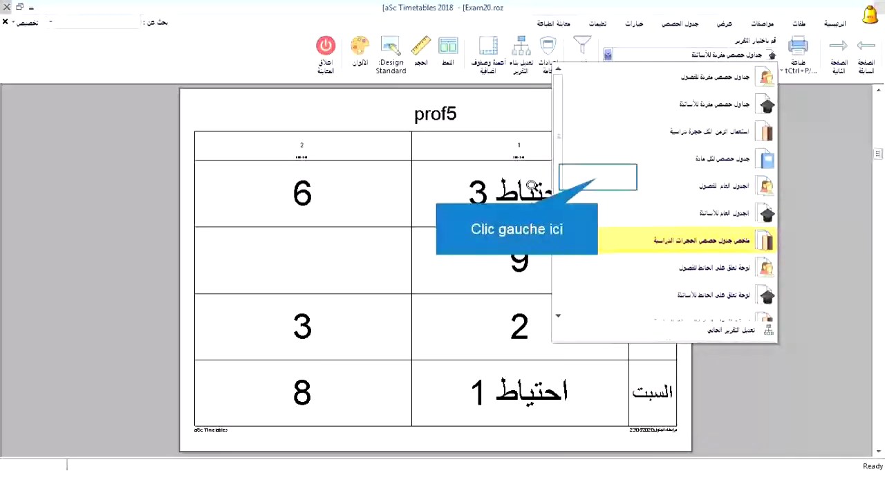
left_click(590, 182)
left_click(637, 190)
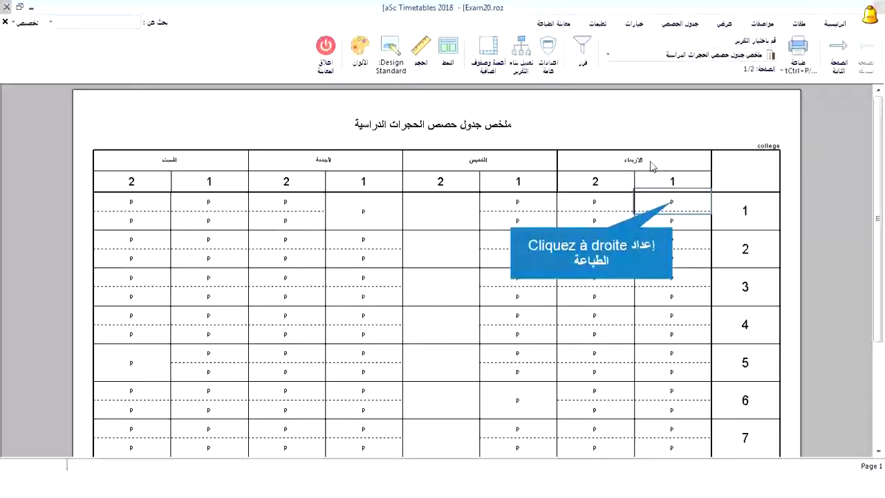
Set the half-size cards in the classroom summary to print full teacher names in a larger font
right_click(672, 206)
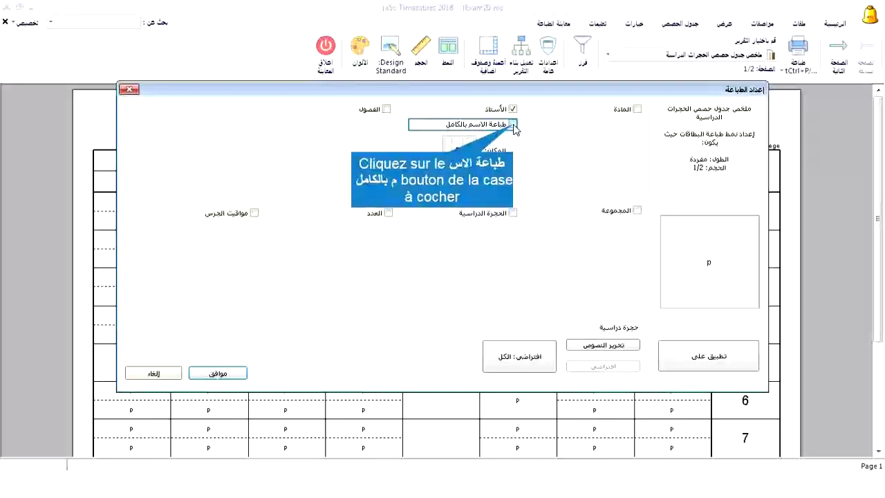
left_click(513, 124)
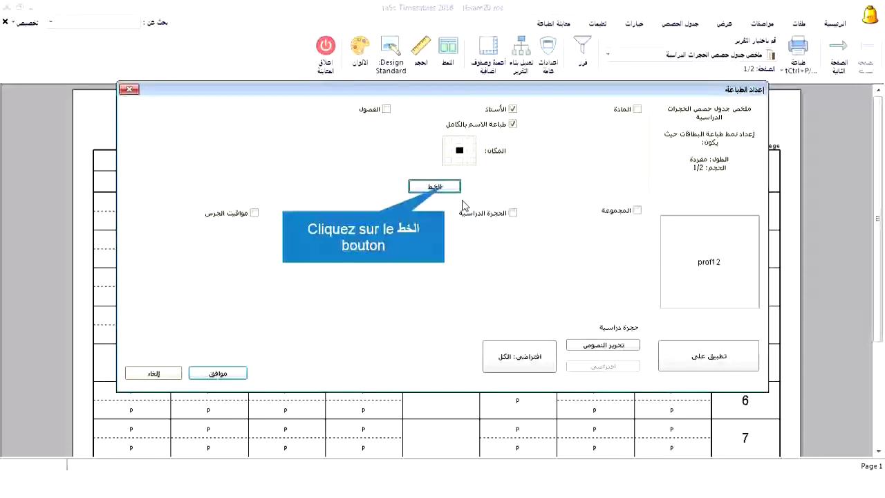
left_click(435, 187)
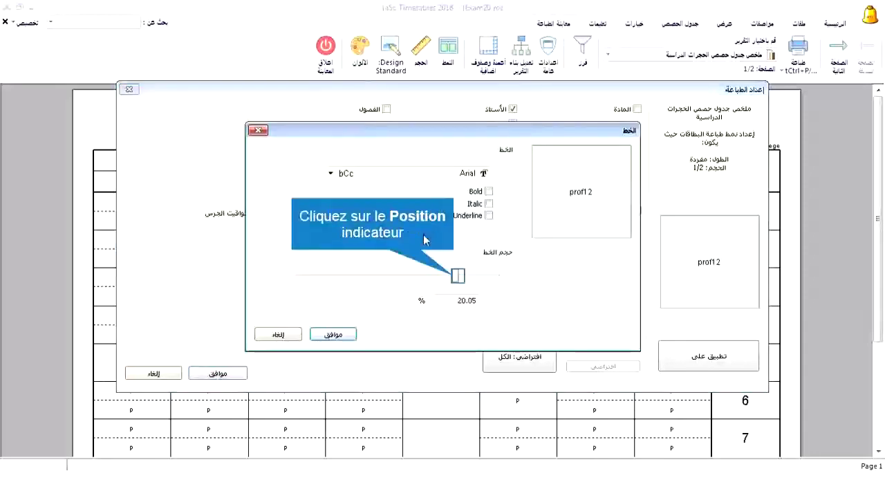
left_click_drag(458, 275, 434, 277)
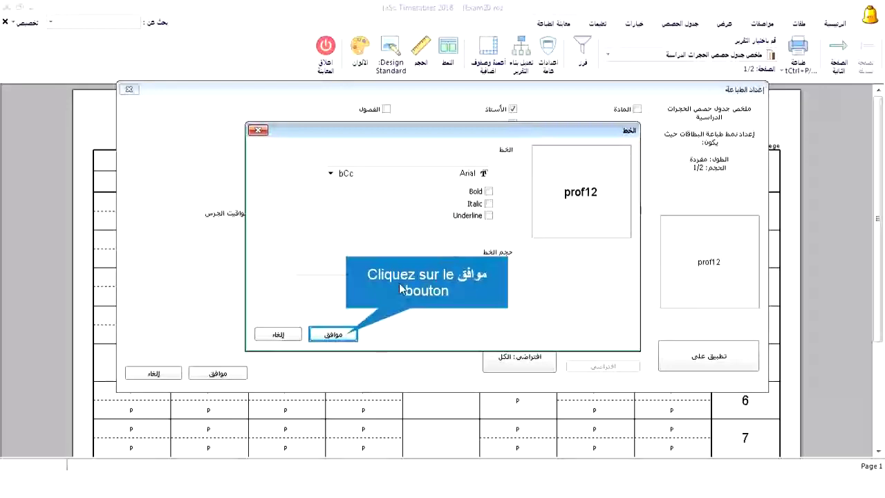
left_click(346, 333)
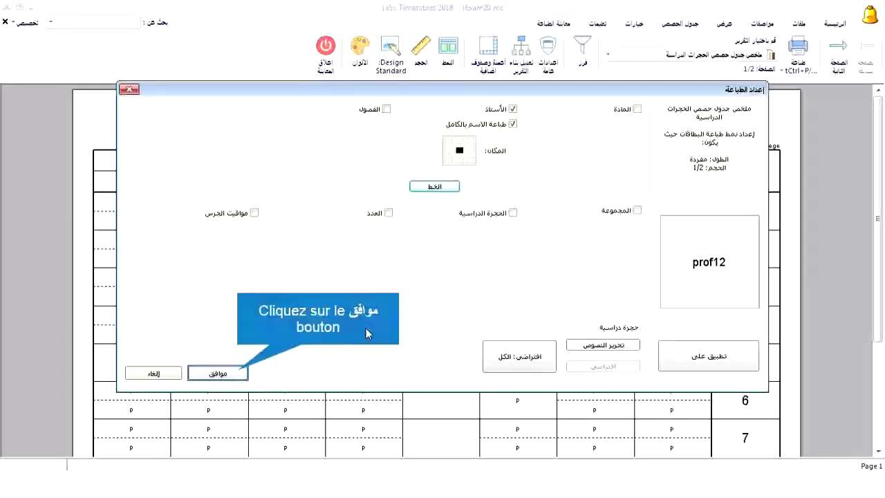
left_click(243, 373)
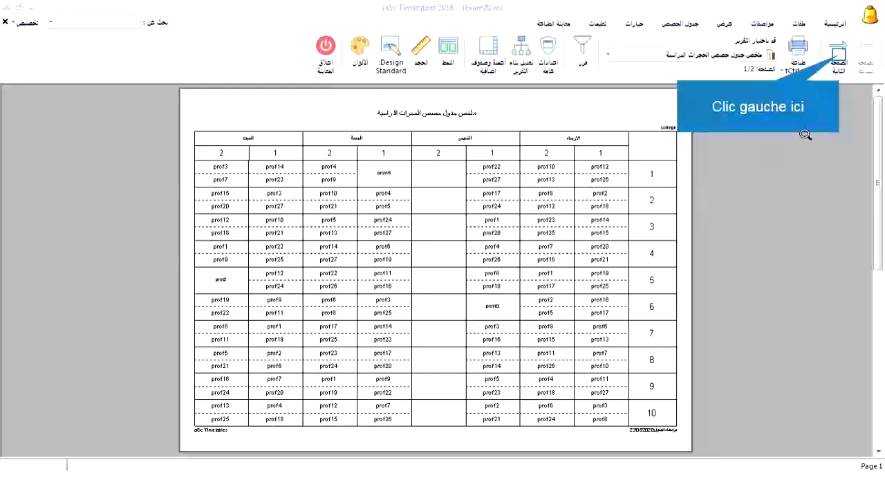
Examine both pages of the classroom summary report, including the reserve rooms, at overview and enlarged zoom
left_click(840, 64)
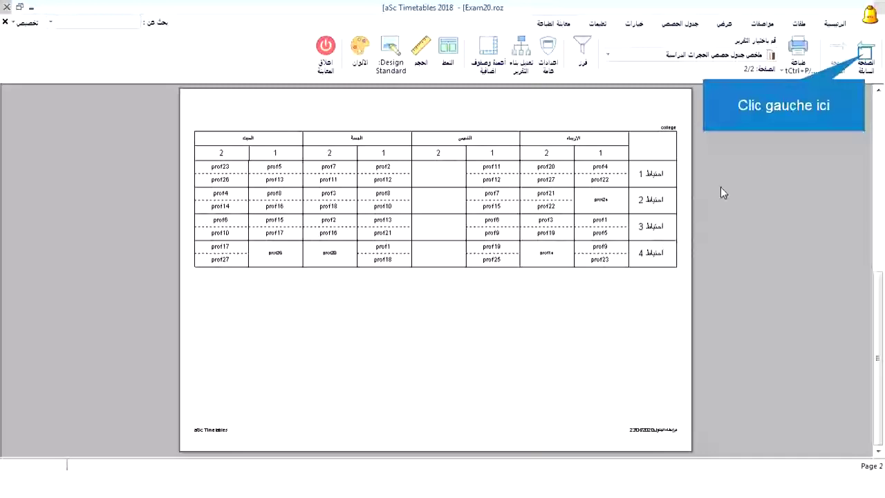
left_click(861, 64)
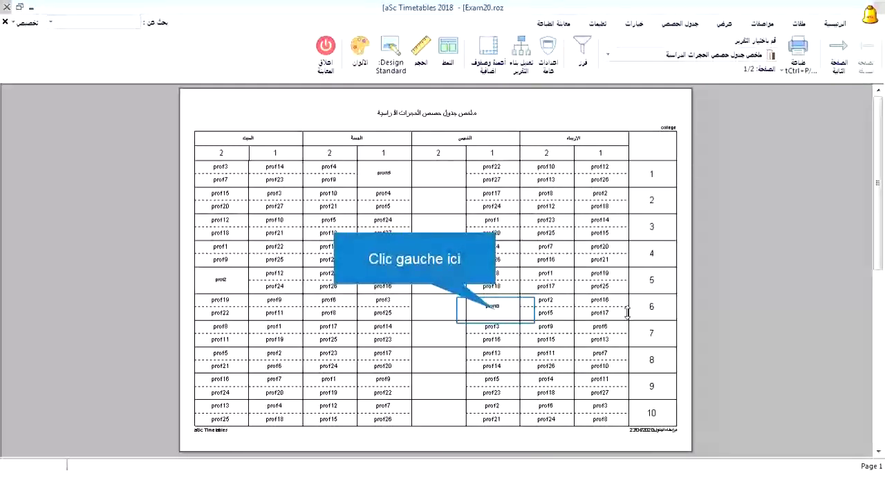
left_click(491, 307)
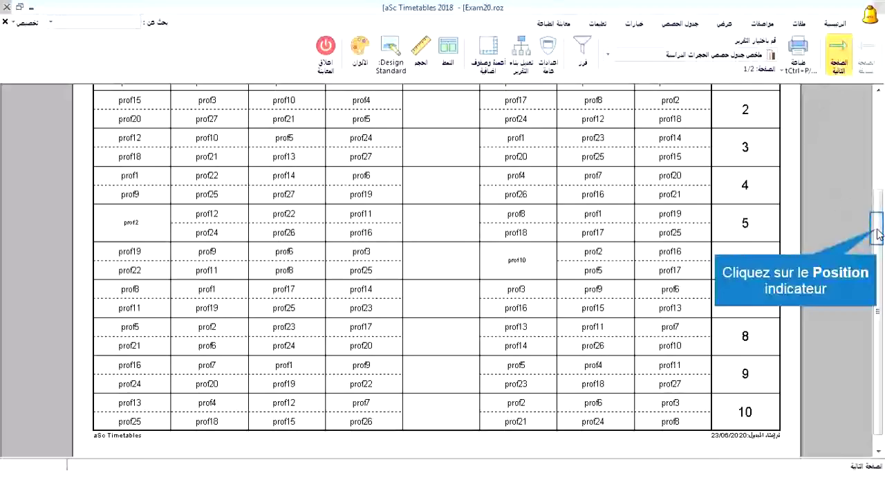
left_click(877, 233)
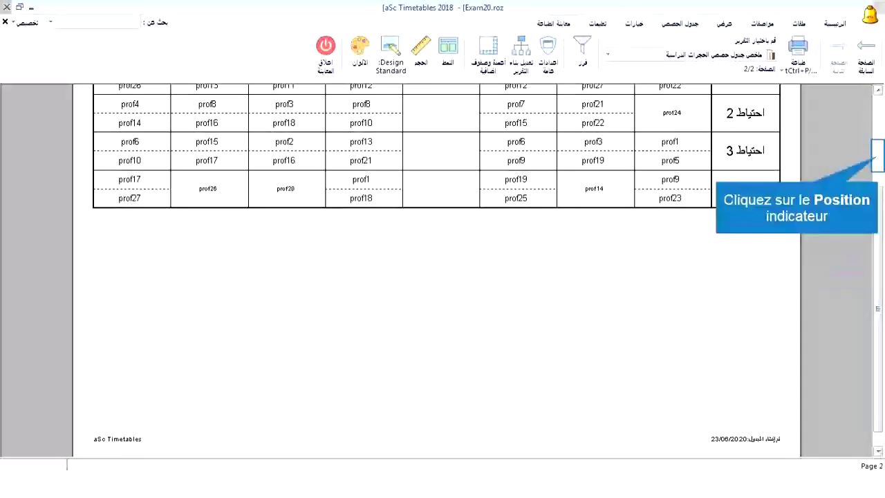